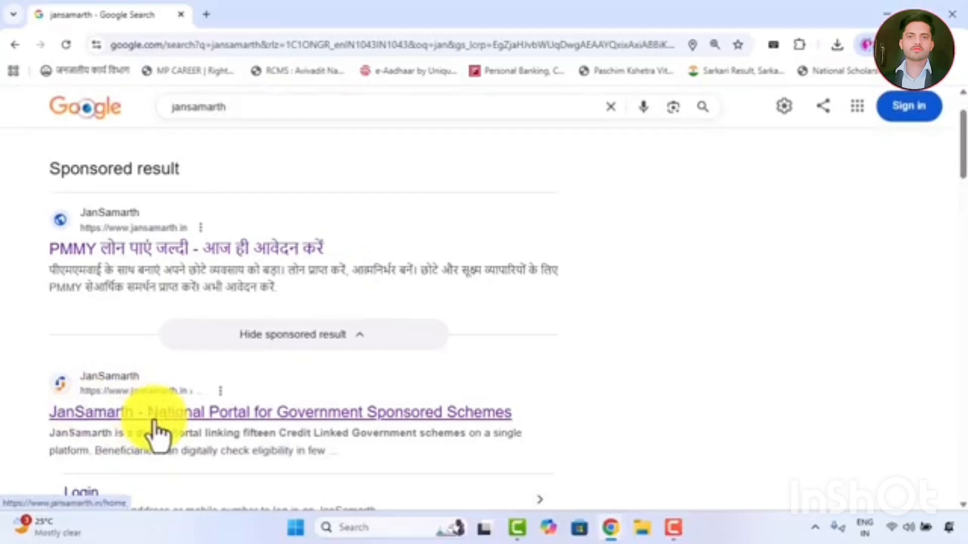
Open the JanSamarth national portal from the search results and dismiss the applicant notice, keeping English as its language.
left_click(155, 428)
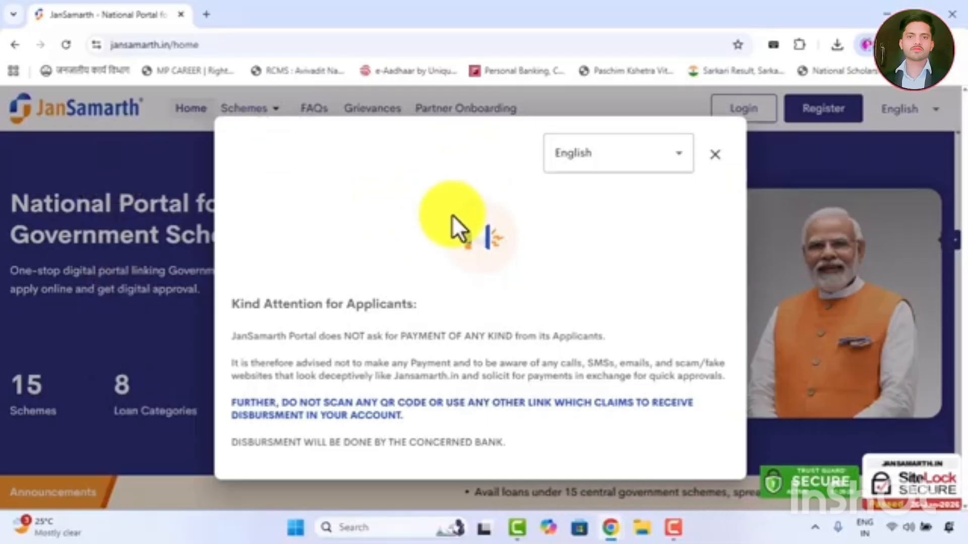
left_click(625, 171)
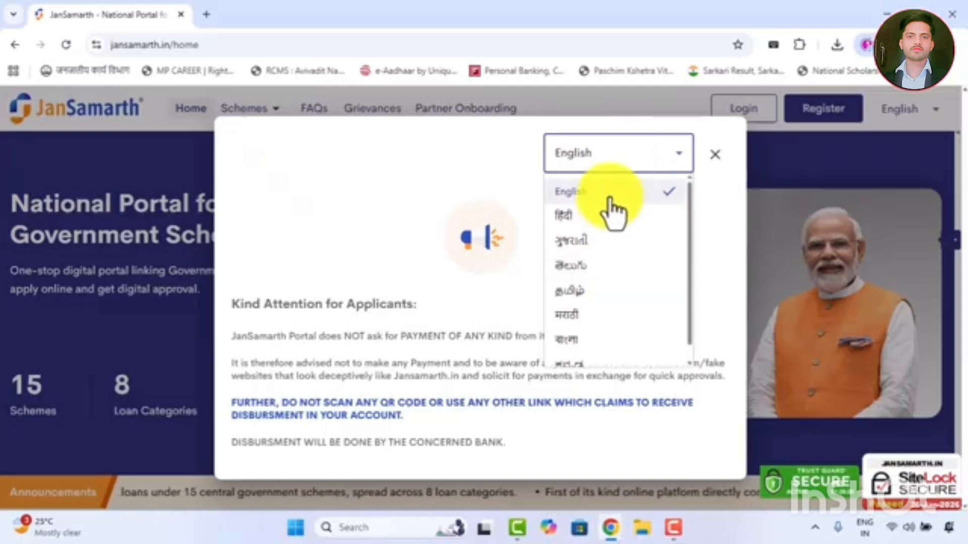
left_click(609, 195)
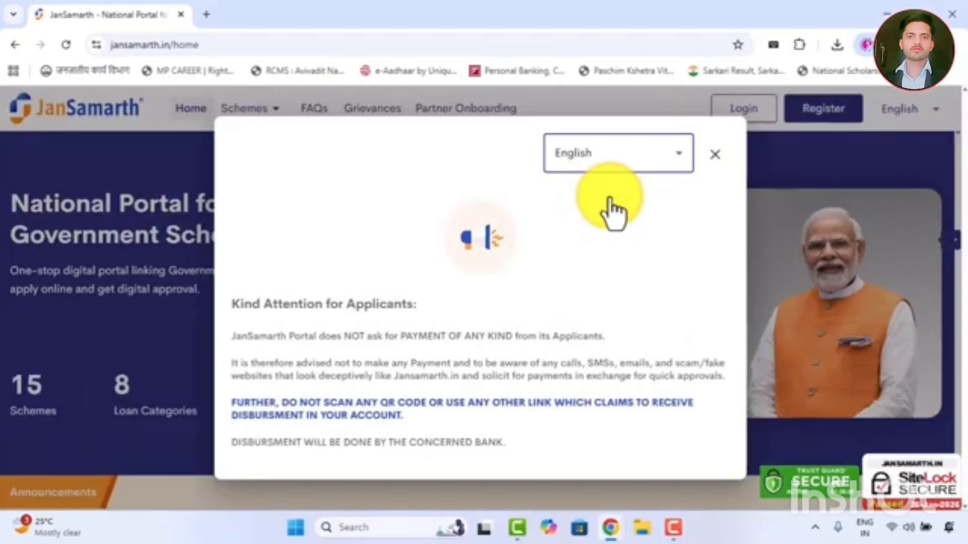
left_click(716, 157)
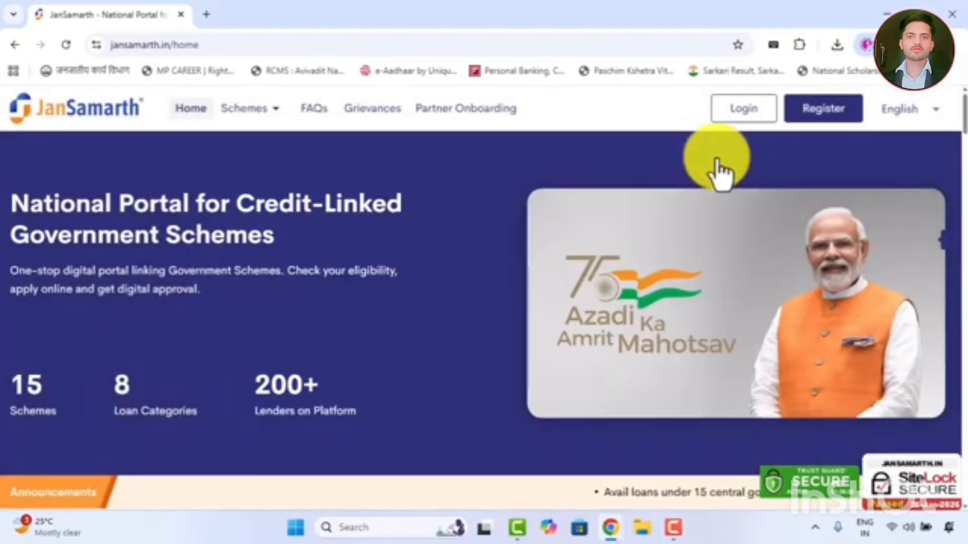
Open the eligibility check for the Business Activity Loan category from the portal's home page.
scroll(553, 213, "down", 1)
scroll(470, 252, "up", 1)
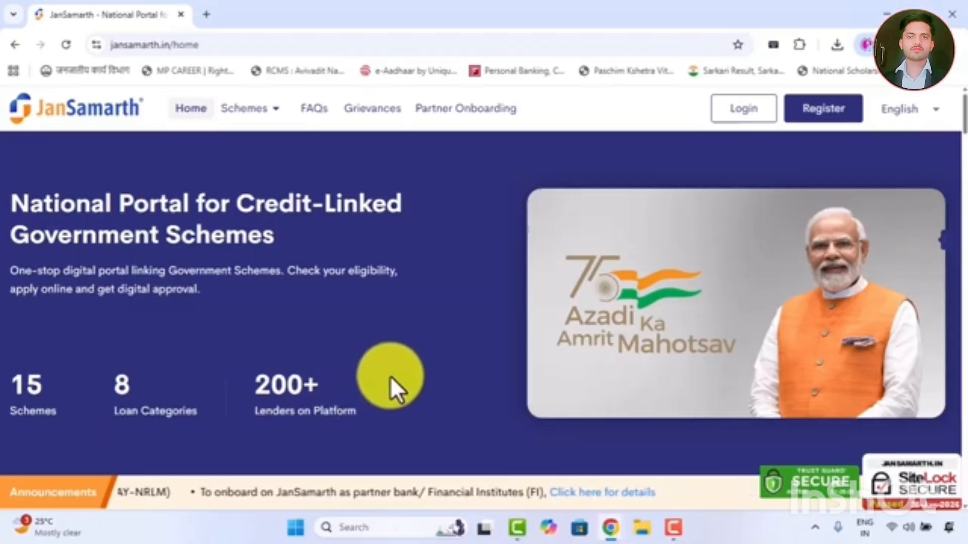
scroll(387, 374, "down", 1)
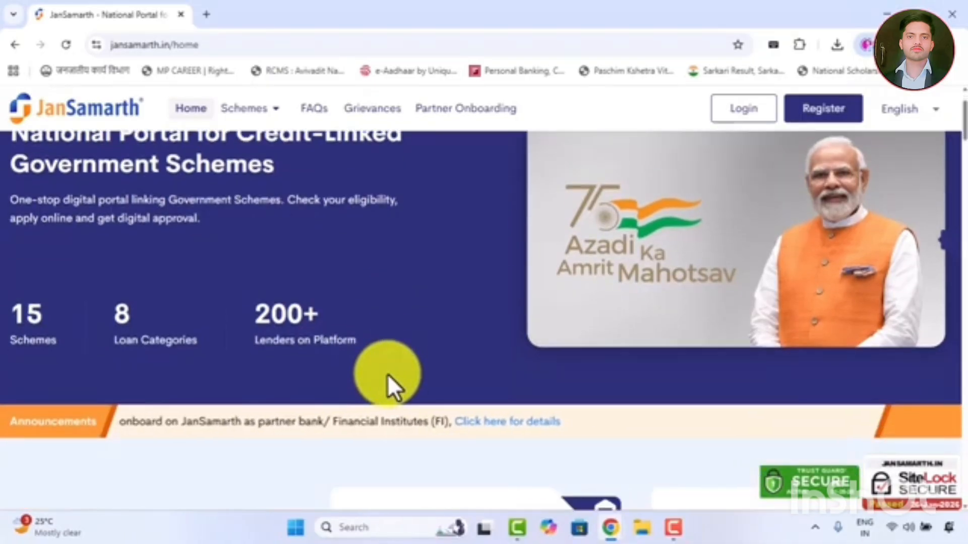
scroll(387, 374, "down", 1)
scroll(387, 374, "down", 4)
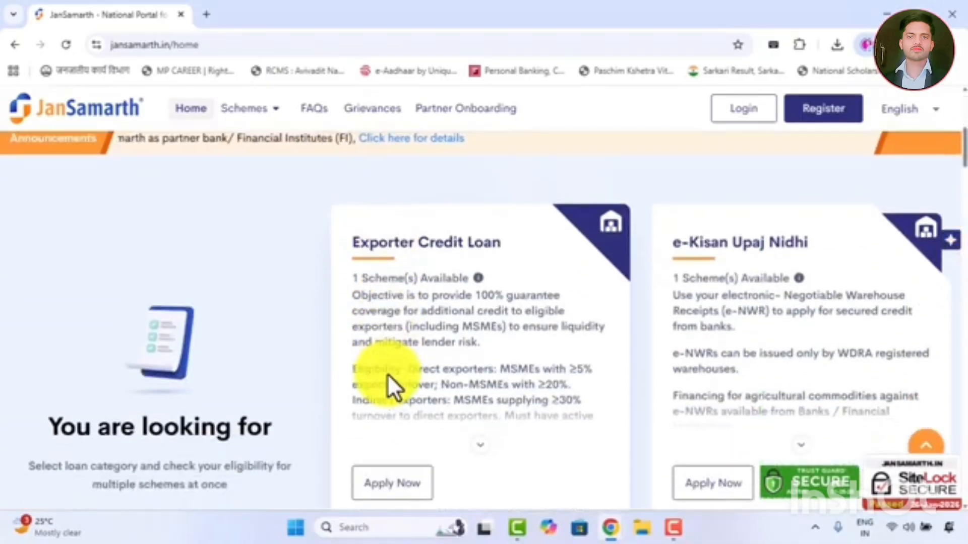
scroll(633, 326, "down", 1)
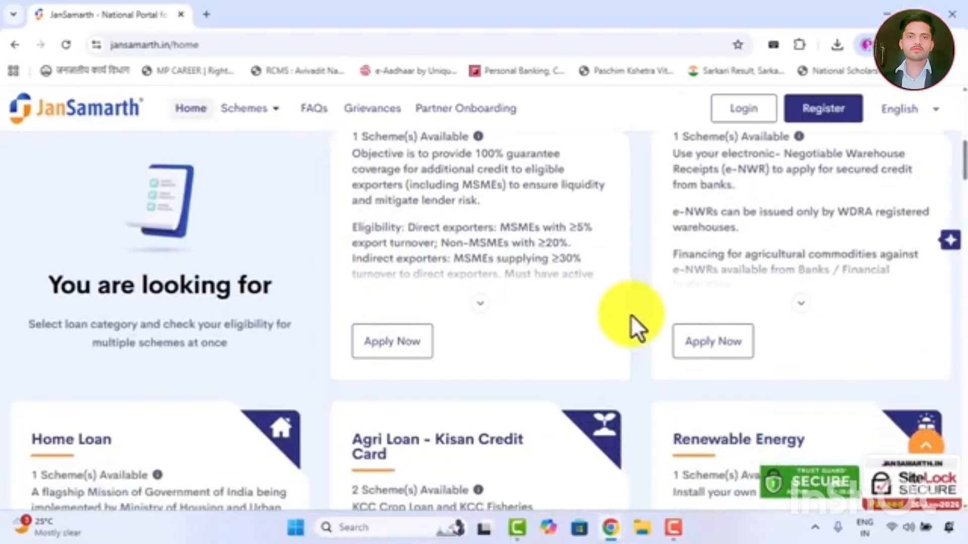
scroll(491, 284, "up", 3)
scroll(491, 283, "up", 2)
scroll(658, 409, "down", 3)
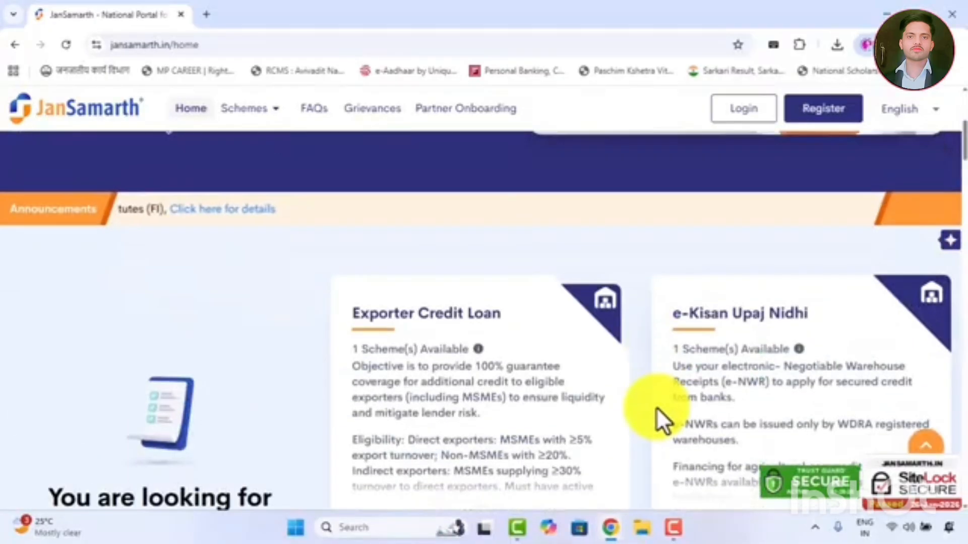
scroll(657, 407, "down", 5)
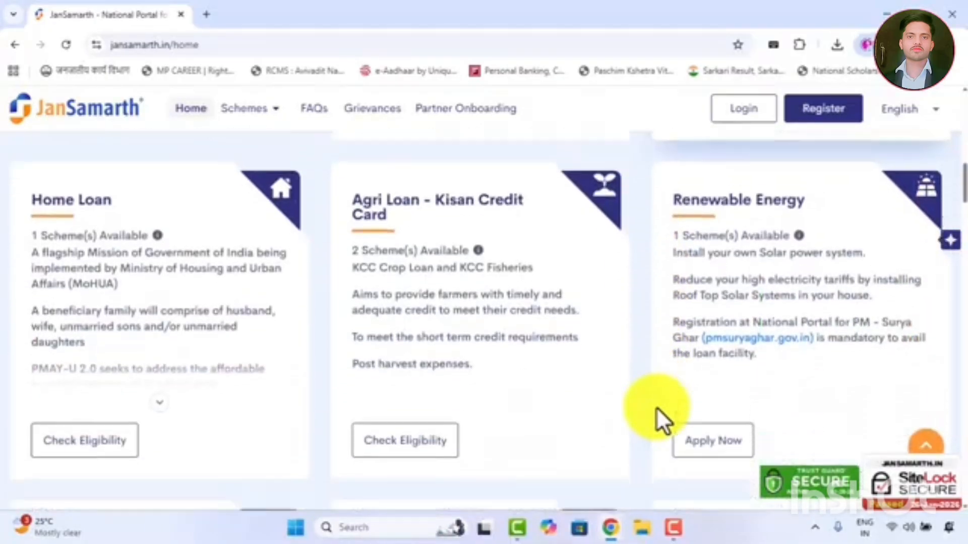
scroll(656, 407, "down", 3)
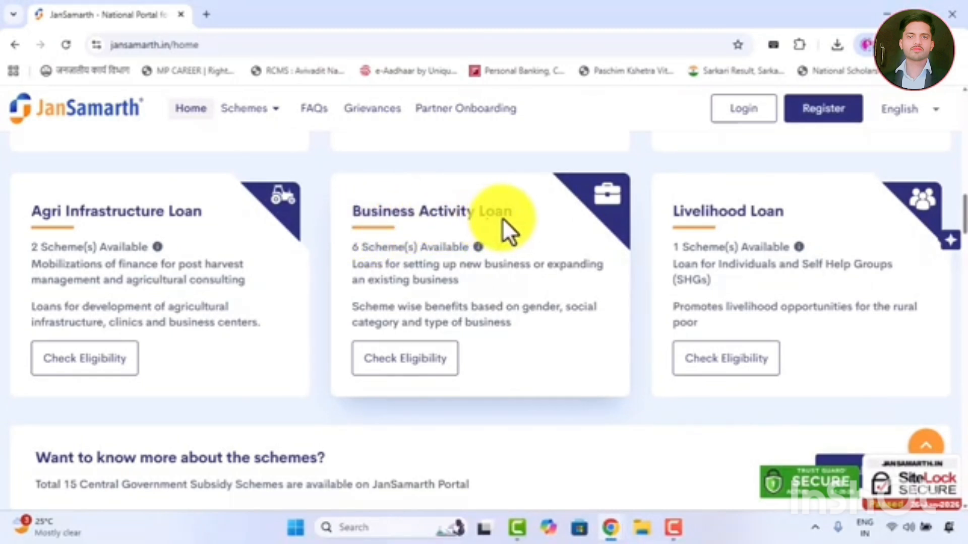
left_click(409, 373)
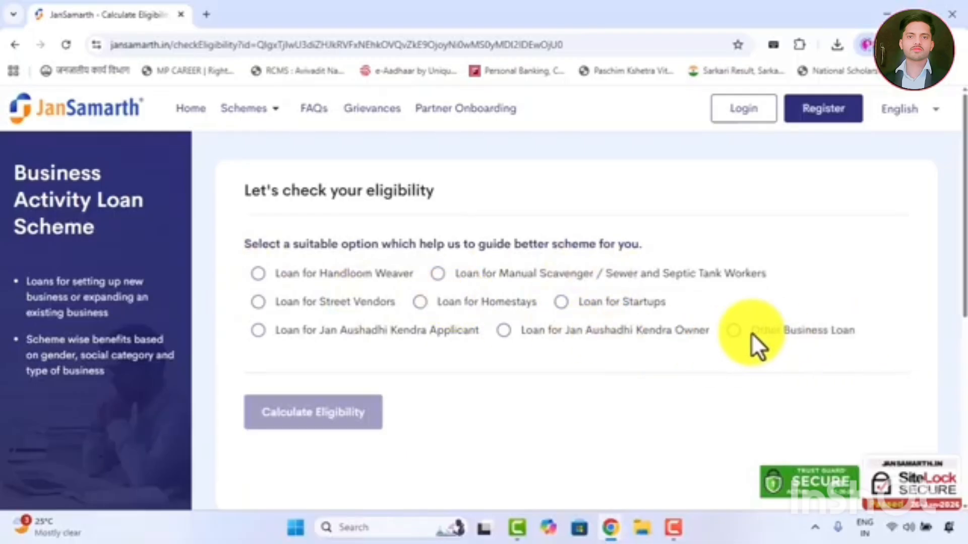
Choose Other Business Loan as the suitable option and Existing as the type of business activity.
left_click(734, 339)
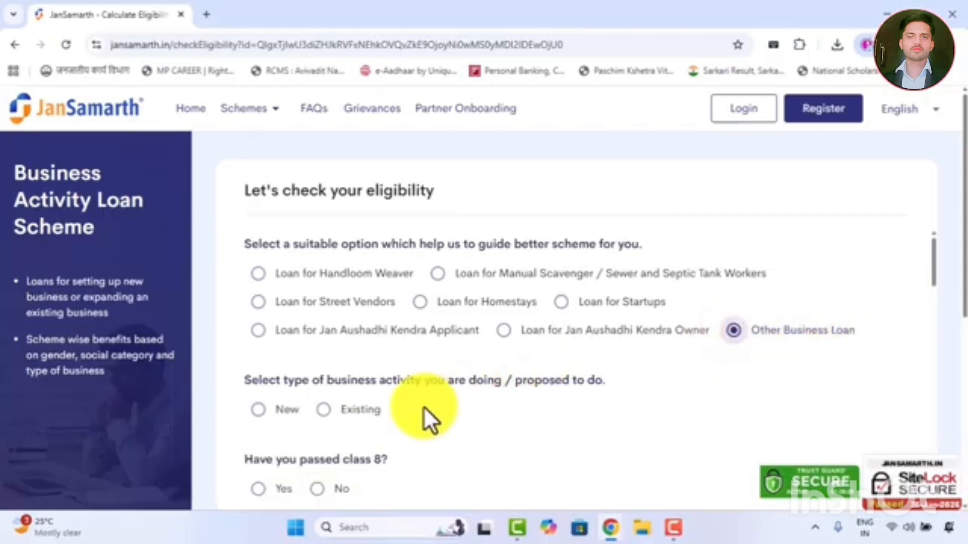
scroll(318, 418, "down", 1)
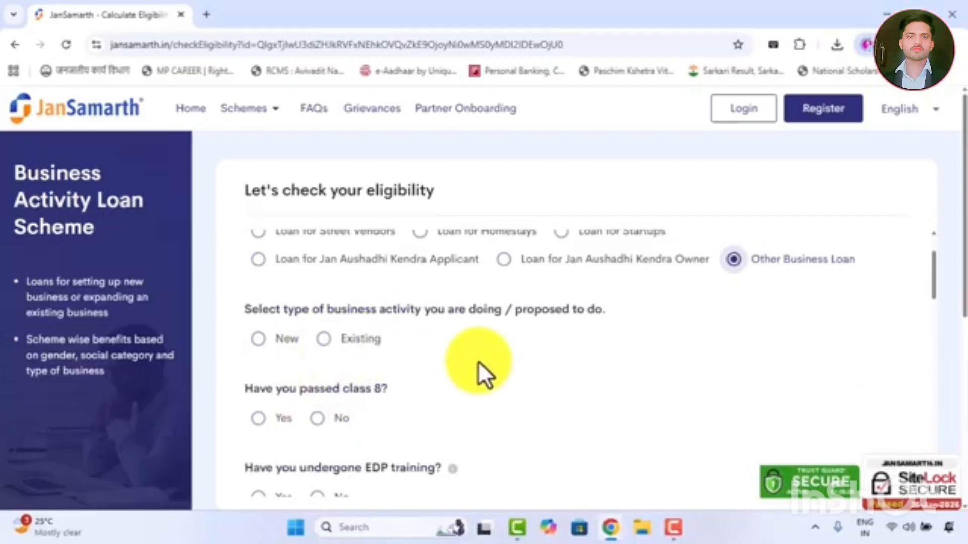
scroll(479, 363, "down", 1)
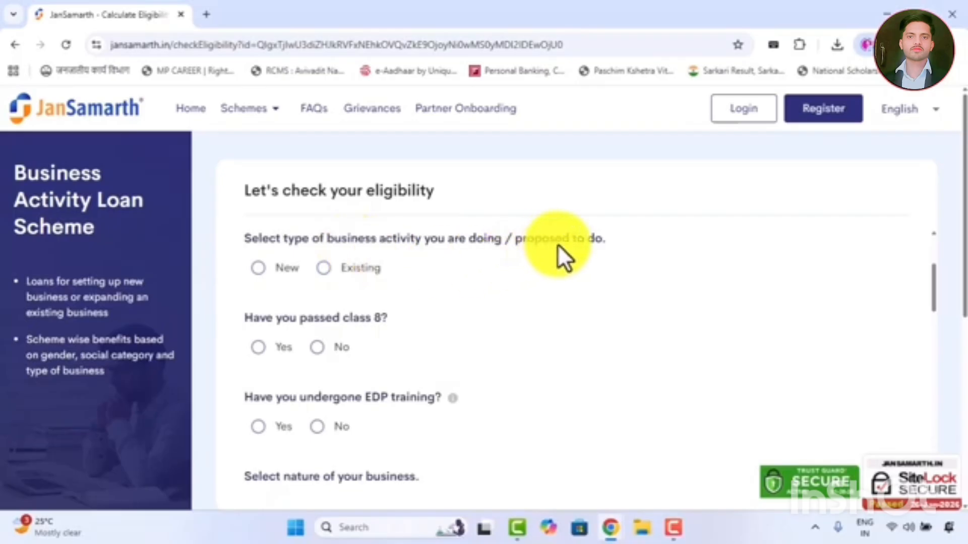
left_click(257, 269)
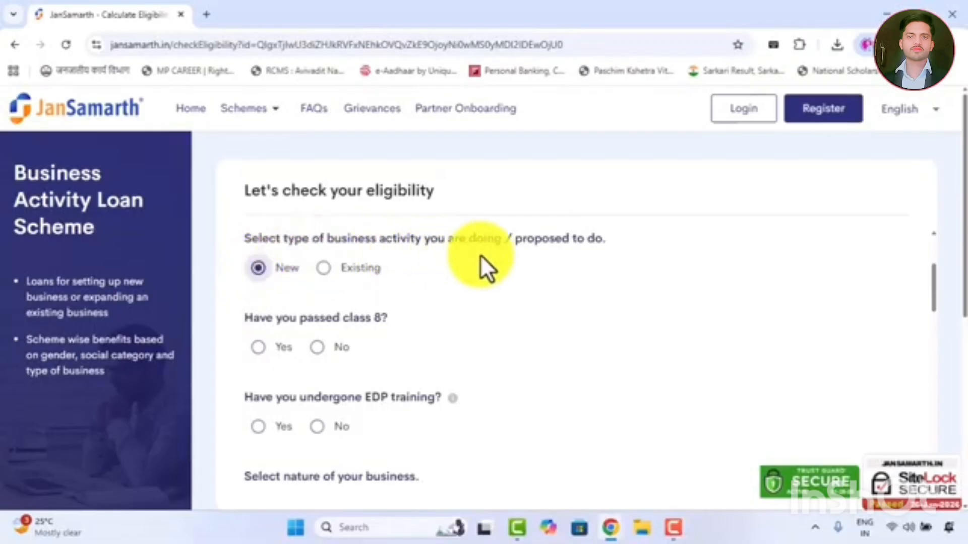
left_click(327, 274)
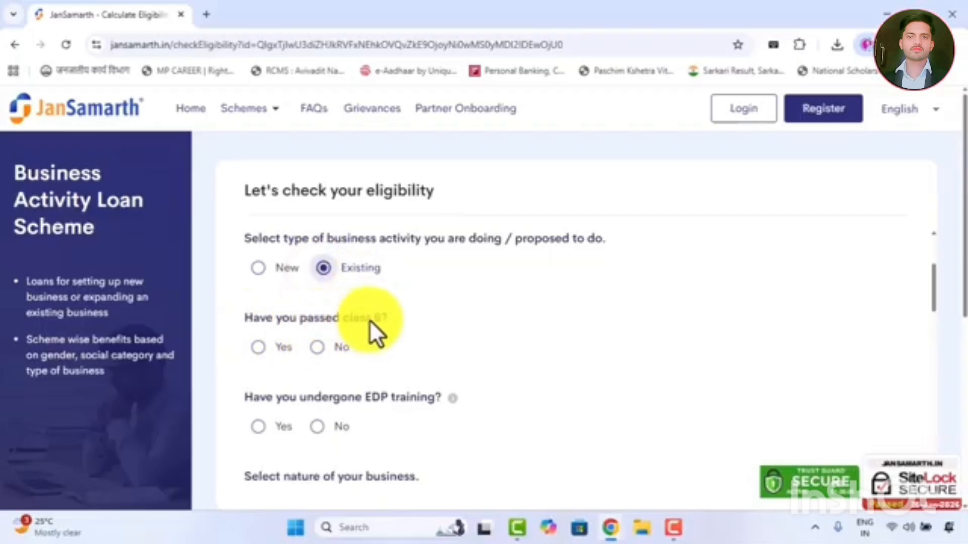
Answer Yes to having passed class 8 and undergone EDP training, and set the nature of business to Business/Service.
left_click(258, 347)
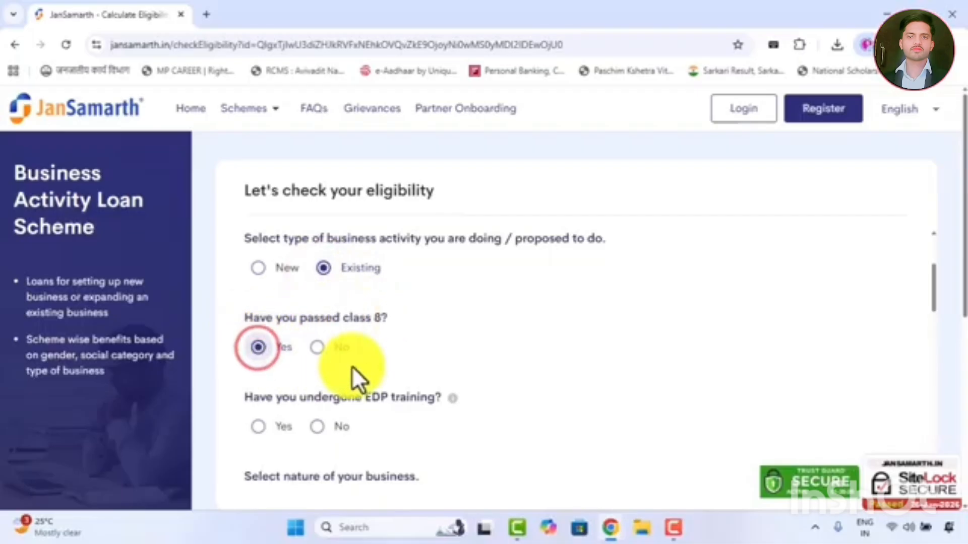
scroll(352, 367, "down", 1)
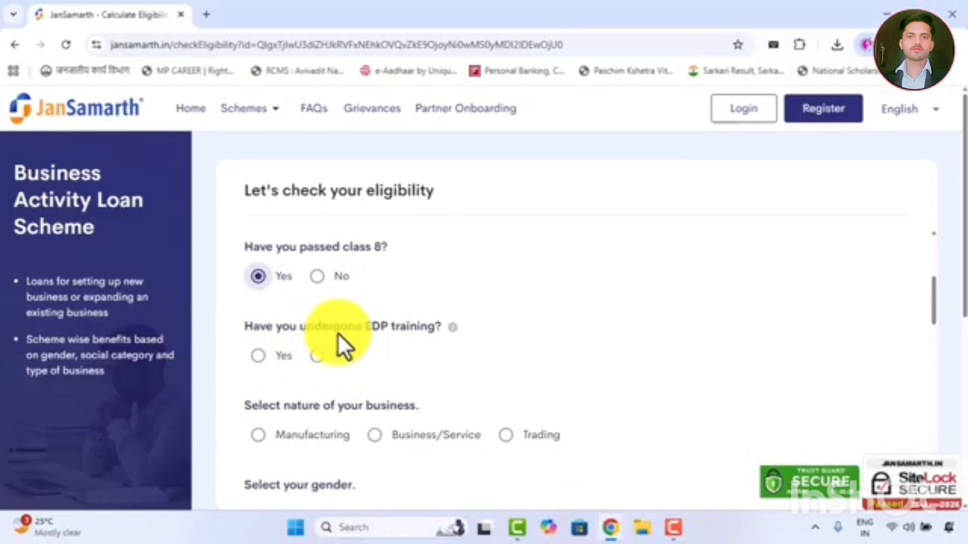
left_click(257, 357)
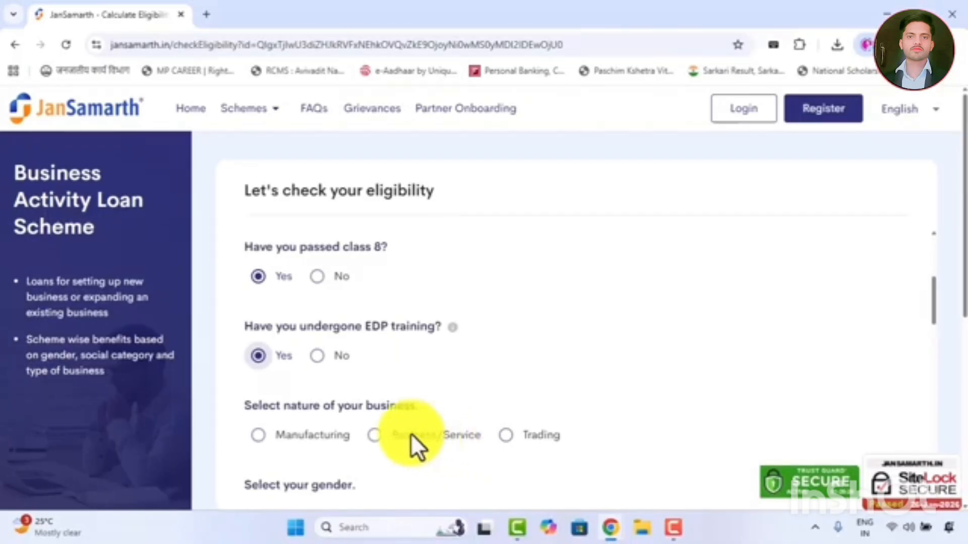
left_click(373, 435)
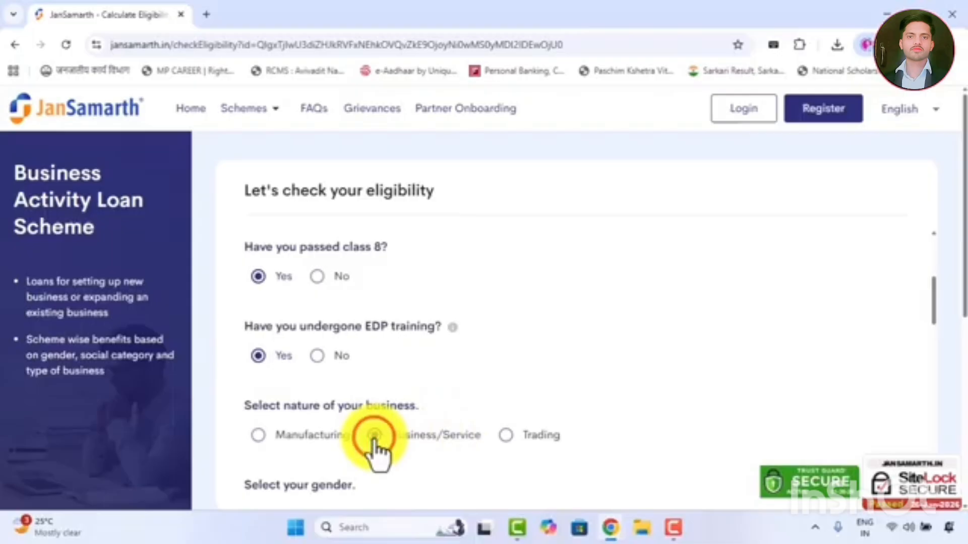
Set the gender to Male and the social category to OBC, and answer No to the ex-serviceman or physically handicapped question.
scroll(383, 449, "down", 3)
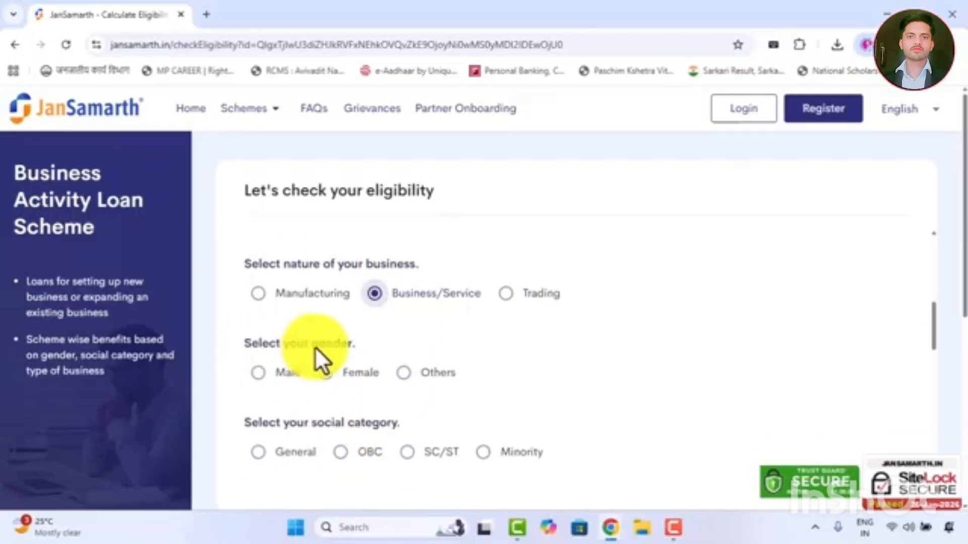
left_click(258, 373)
scroll(361, 398, "down", 1)
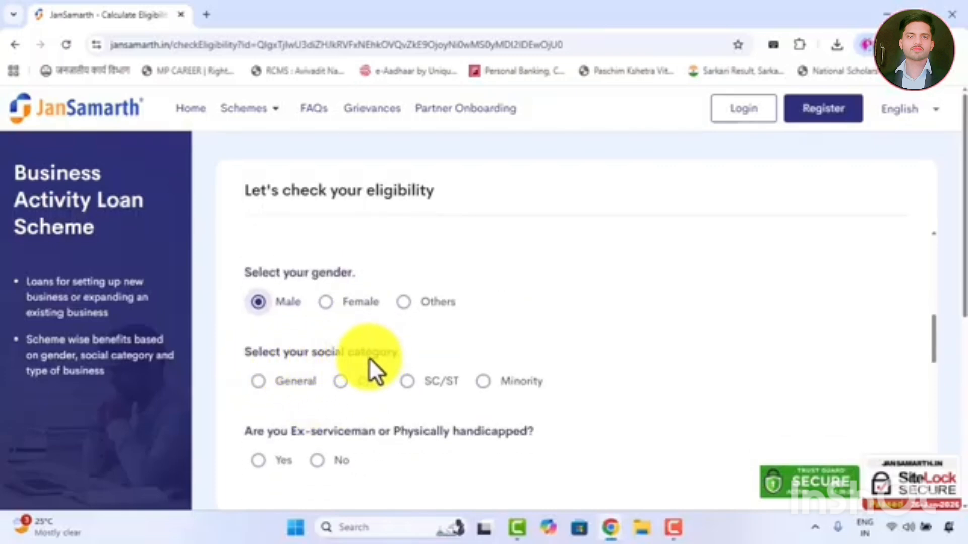
left_click(340, 383)
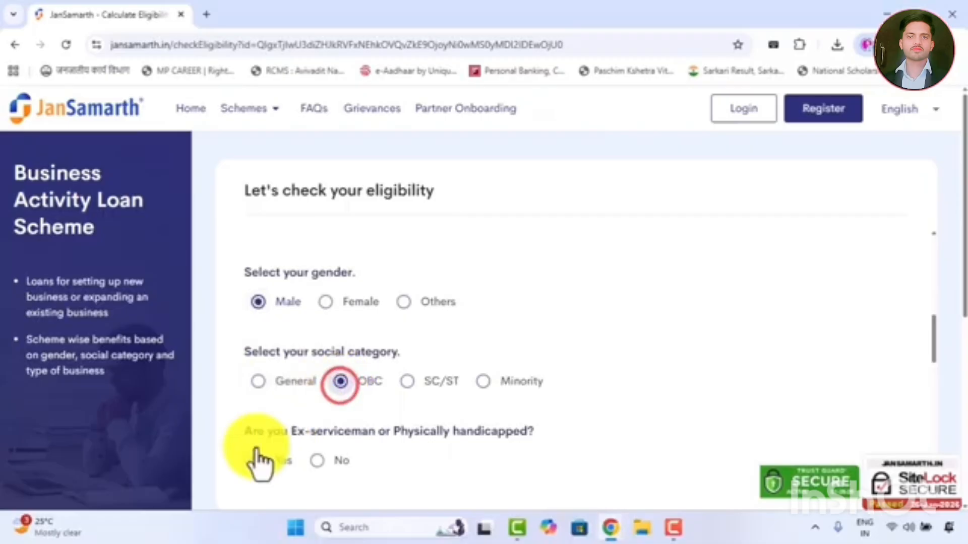
scroll(346, 431, "down", 1)
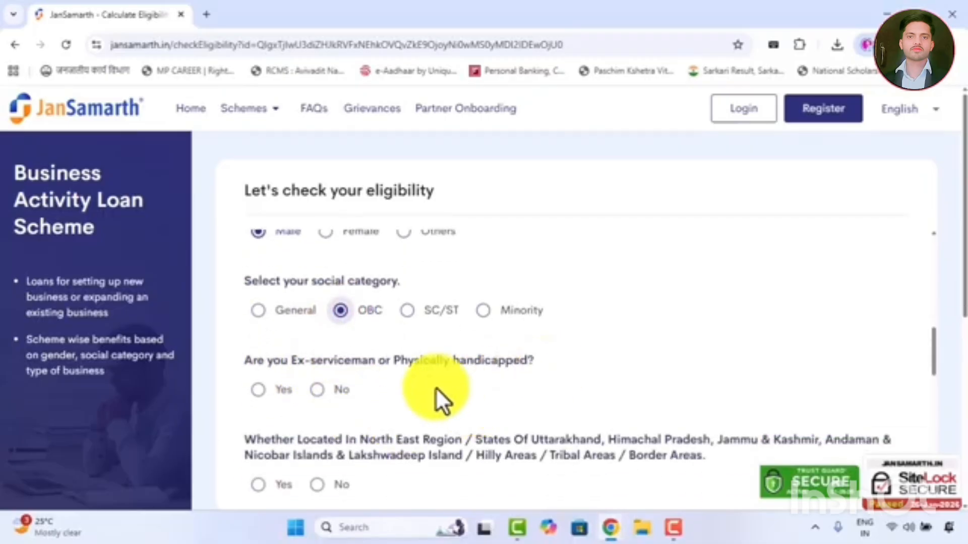
left_click(317, 391)
Answer No to being located in the listed special regions and Yes to having repaid previous Mudra 'Tarun' loans.
scroll(425, 396, "down", 2)
scroll(408, 400, "down", 2)
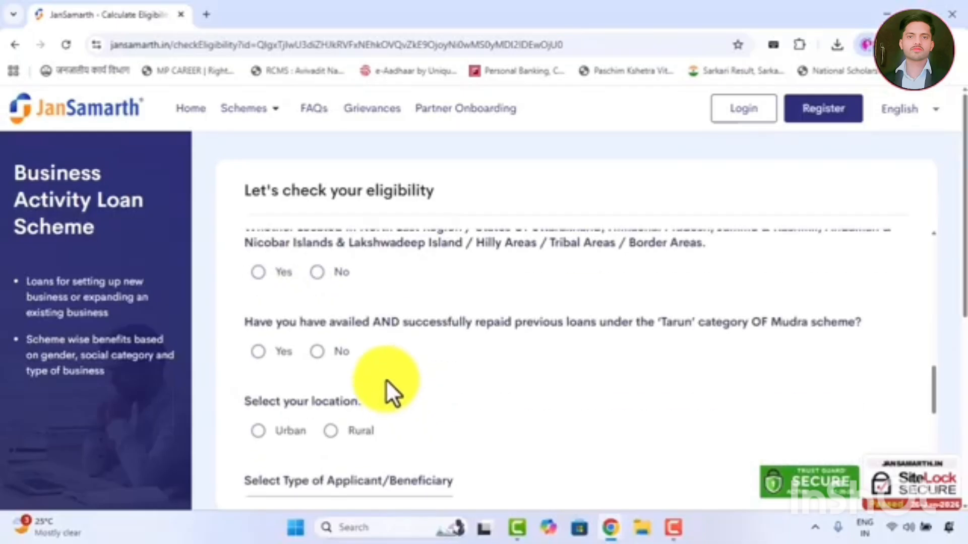
scroll(389, 394, "up", 1)
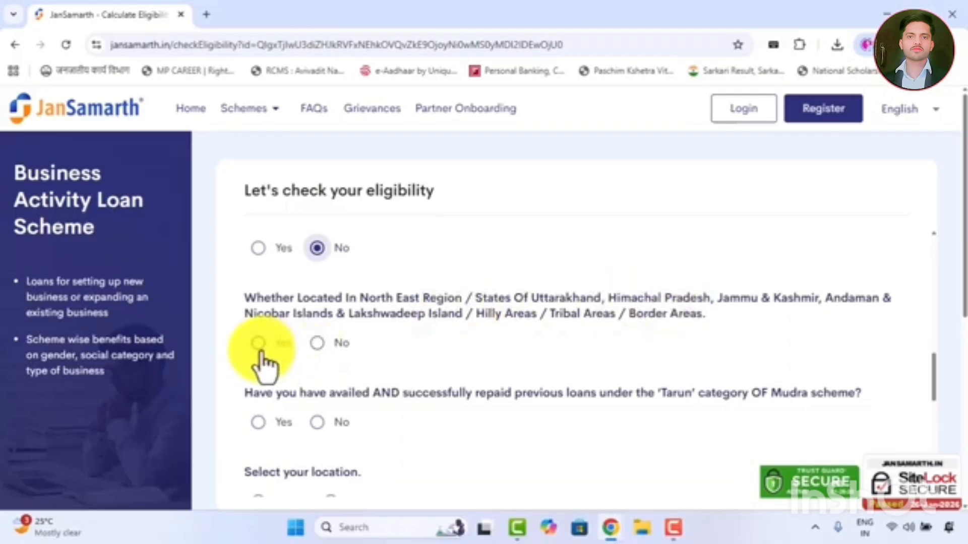
left_click(318, 343)
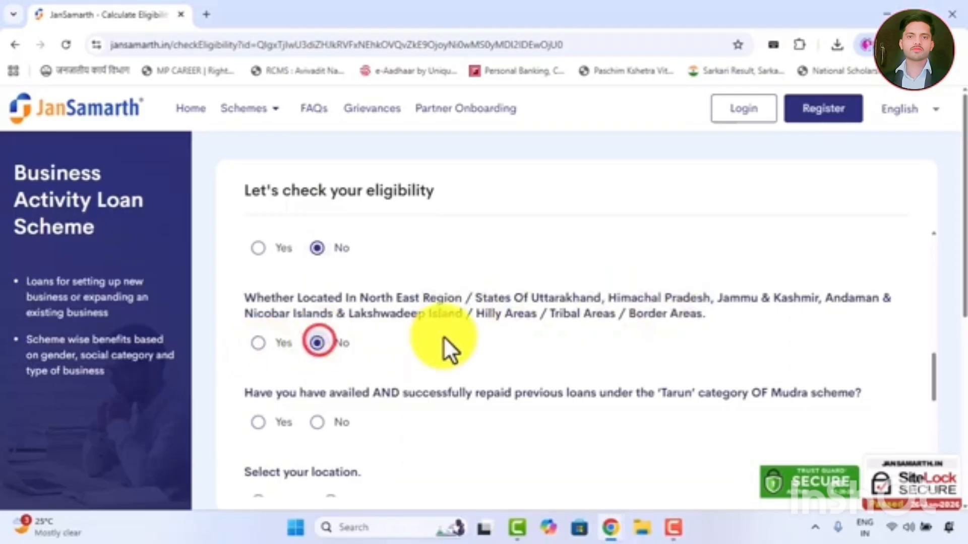
scroll(443, 338, "down", 1)
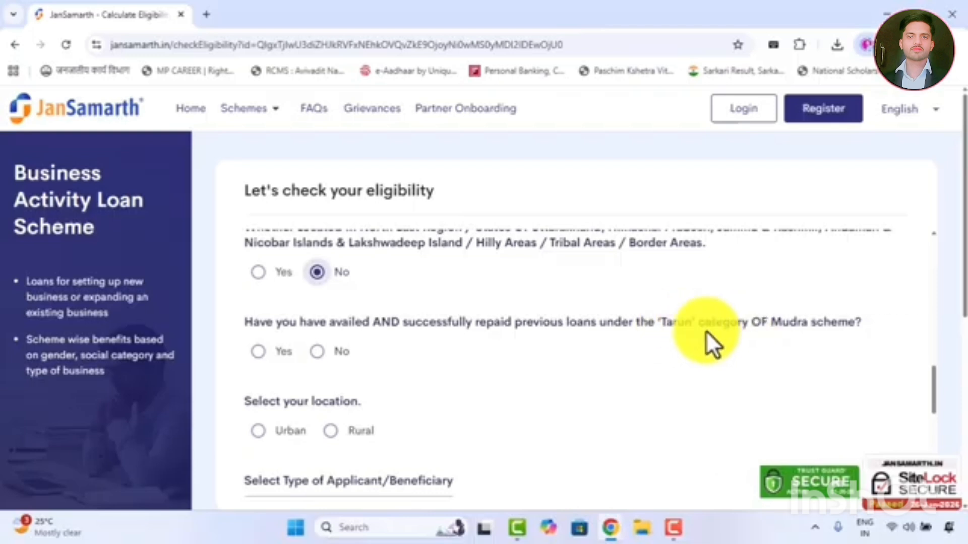
left_click(256, 353)
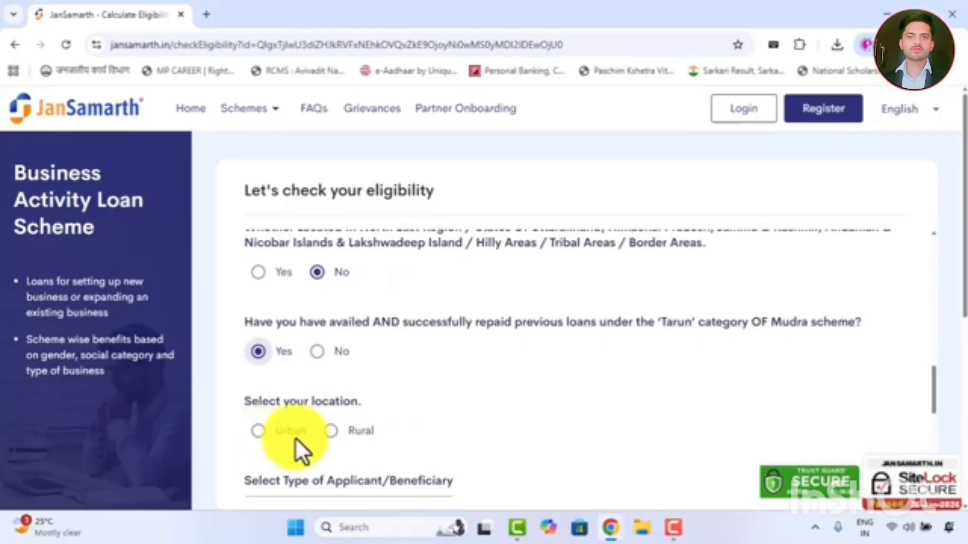
Set the business location to Rural and the type of applicant/beneficiary to Individual.
left_click(331, 432)
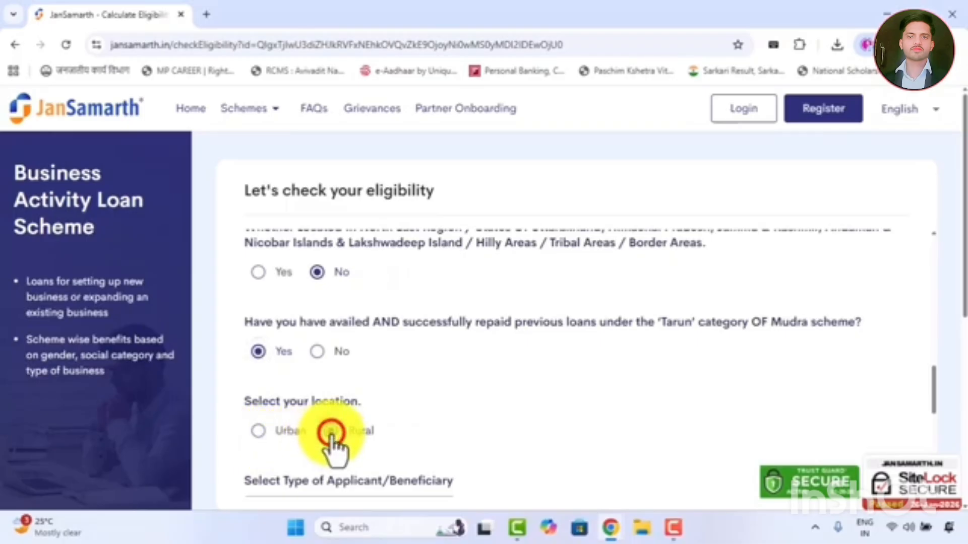
scroll(399, 423, "down", 3)
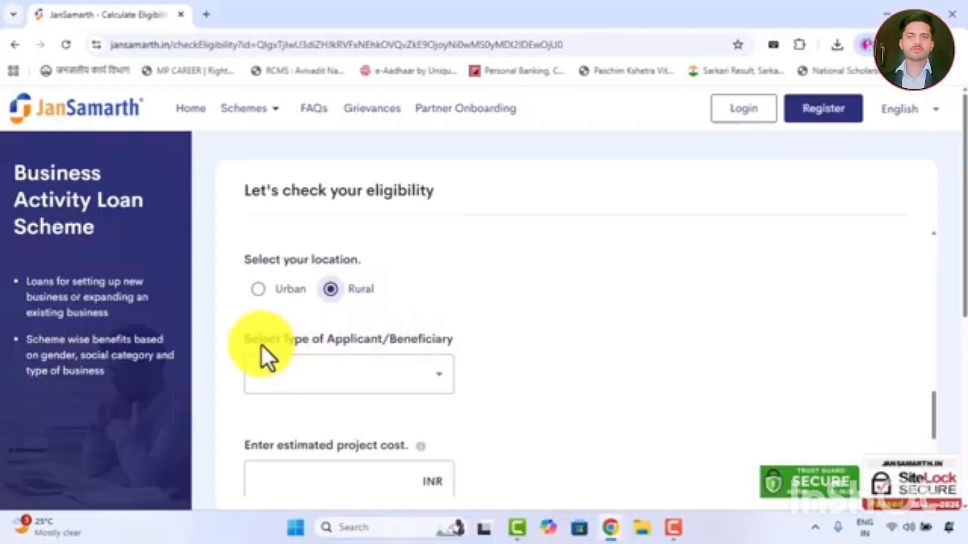
left_click(389, 384)
left_click(288, 411)
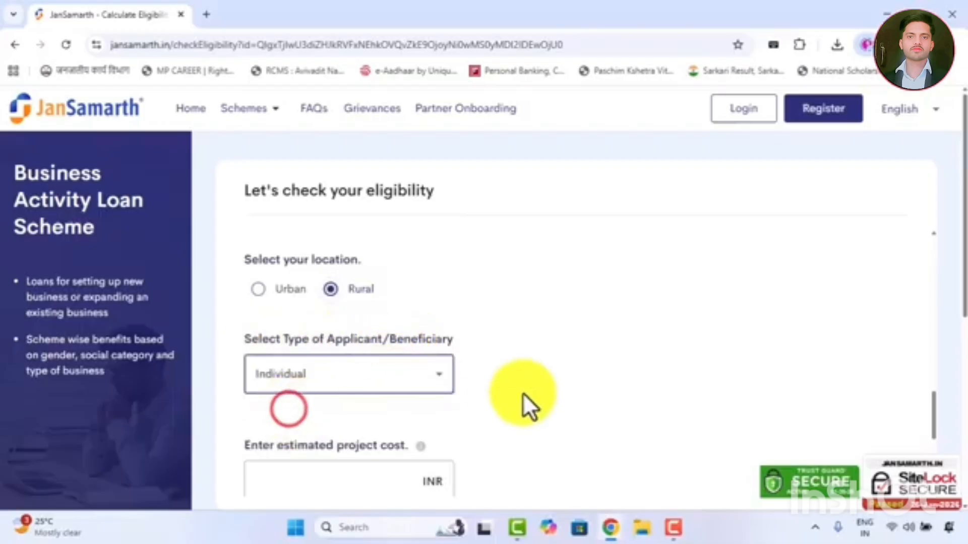
scroll(528, 388, "down", 3)
scroll(490, 380, "down", 1)
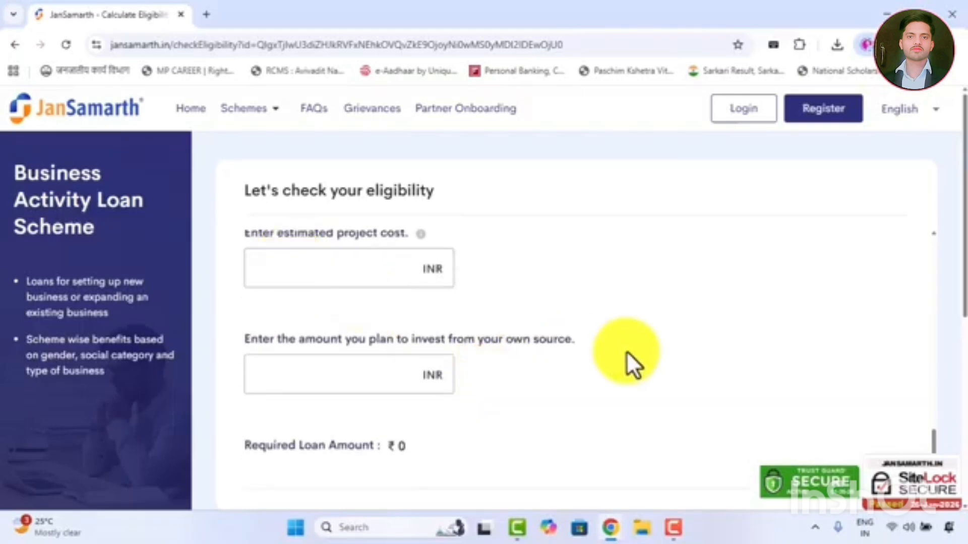
scroll(613, 352, "up", 1)
scroll(613, 351, "down", 1)
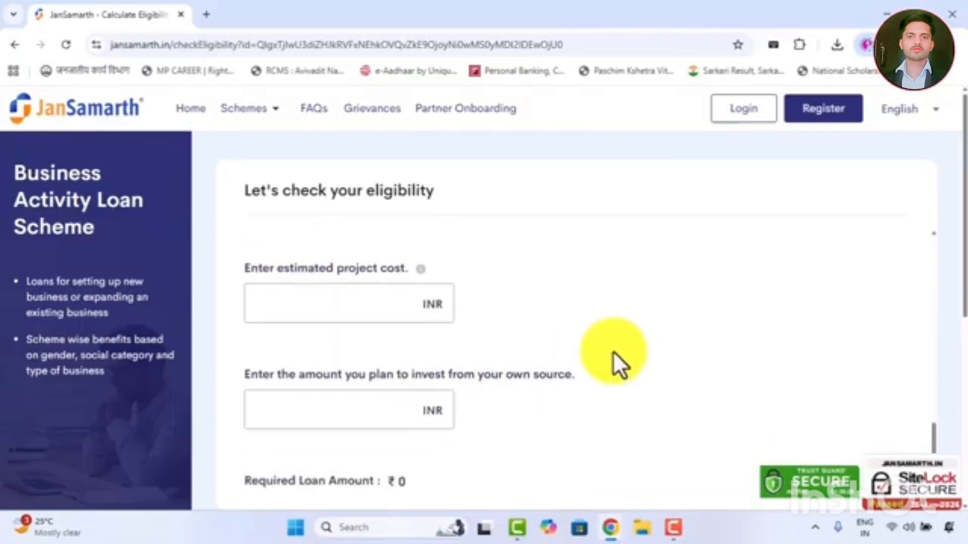
Enter an estimated project cost of 6,00,000 INR and an own-source investment of 1,00,000 INR.
left_click(339, 263)
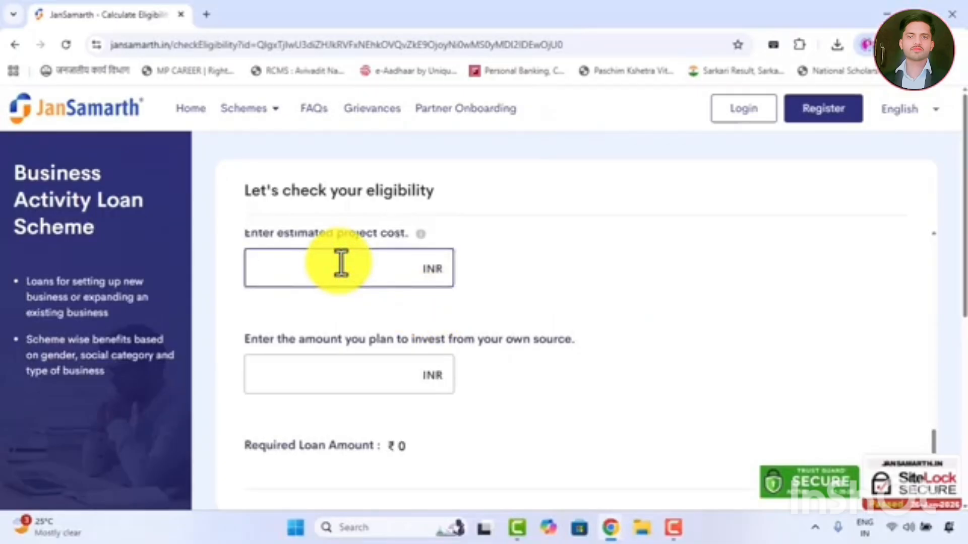
type("500000")
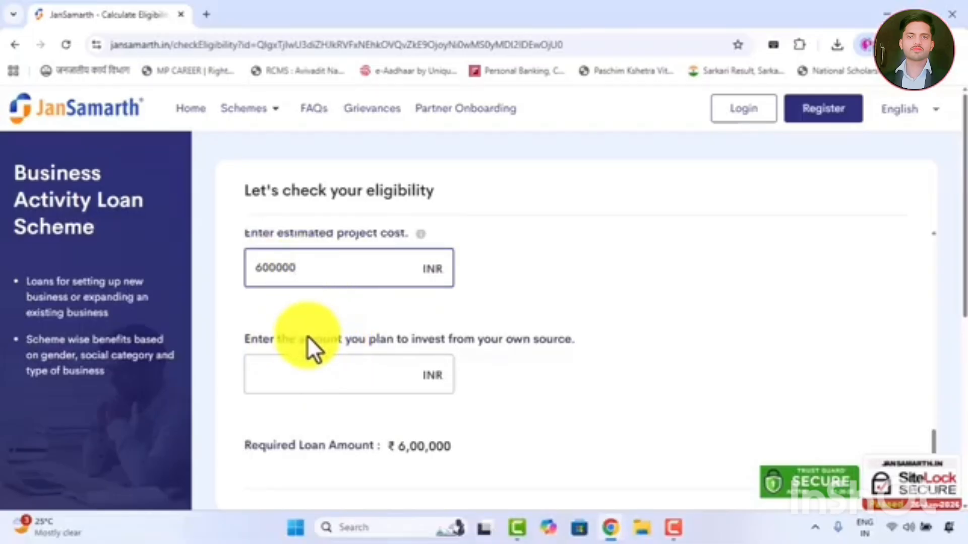
left_click(304, 367)
type("10")
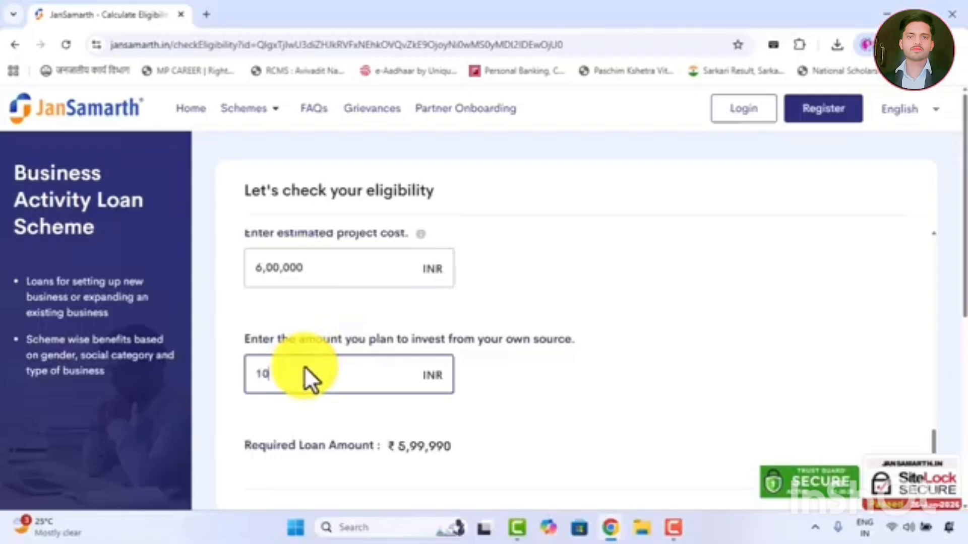
type("0000")
left_click(428, 413)
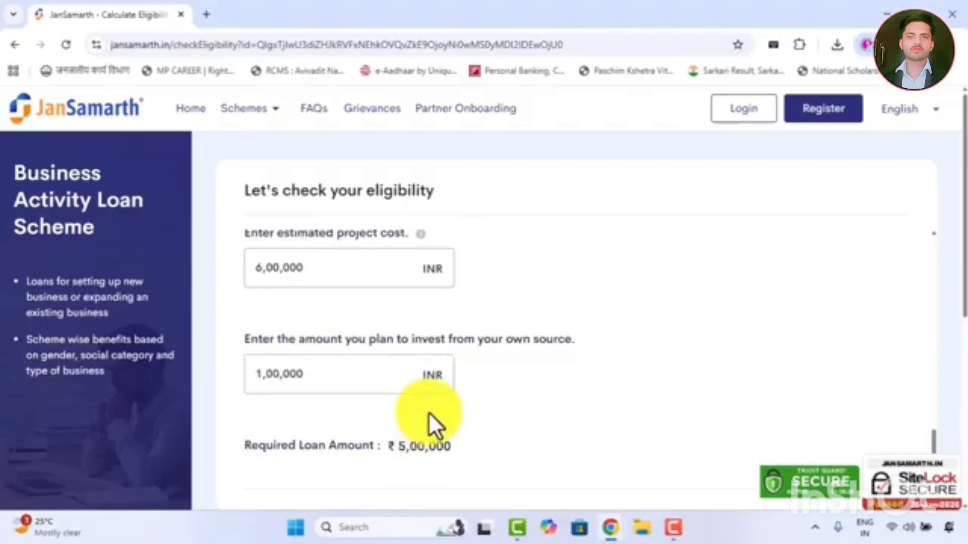
left_click(321, 266)
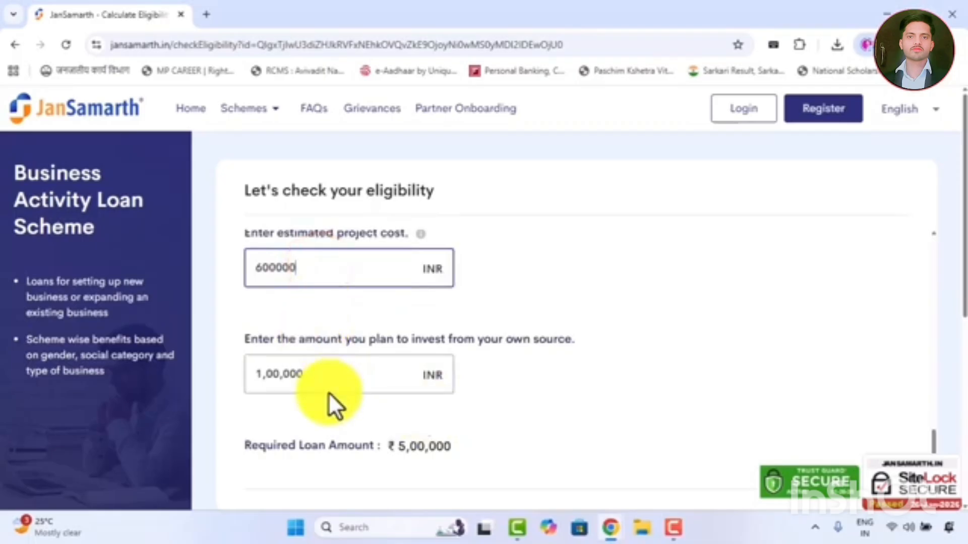
left_click(328, 373)
left_click(481, 371)
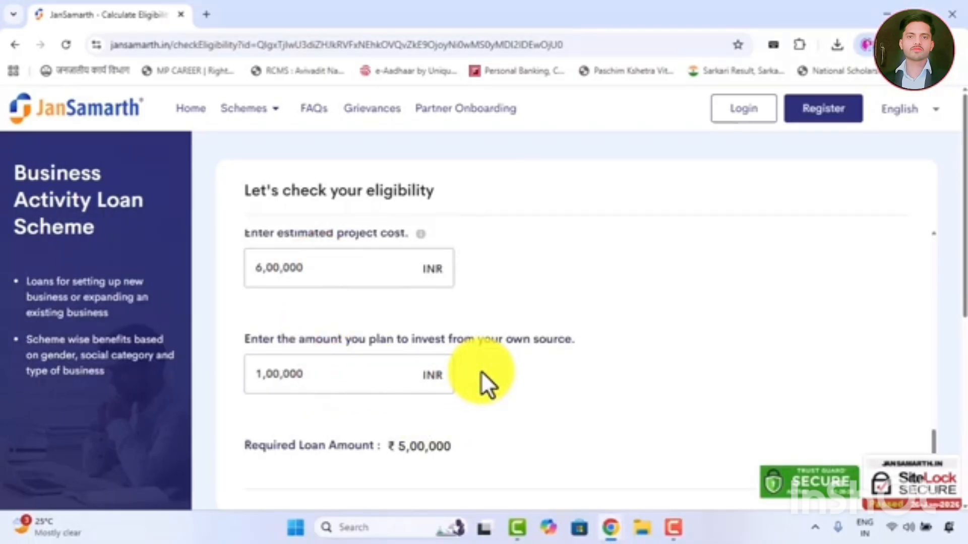
Calculate the loan eligibility and start applying for the Pradhan Mantri MUDRA Yojna (PMMY) scheme.
scroll(460, 394, "down", 1)
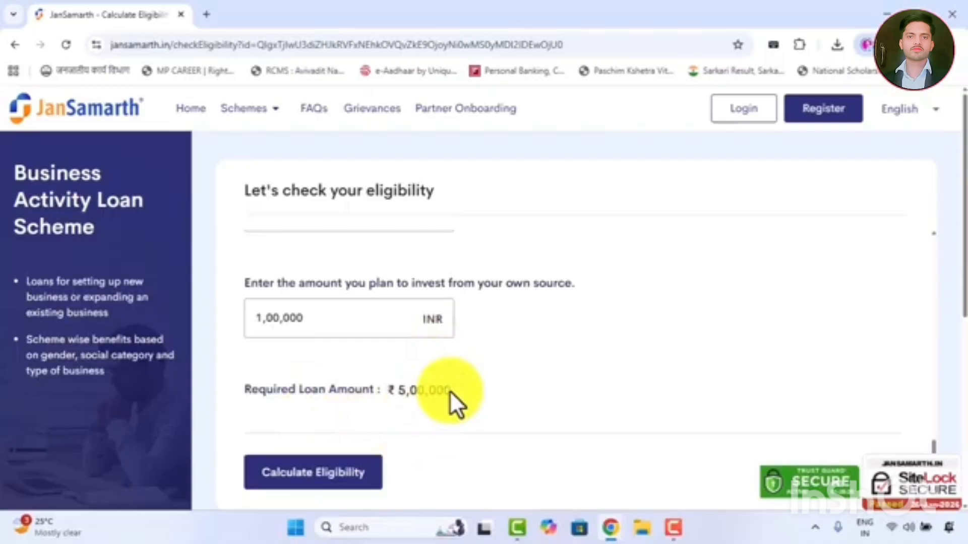
left_click(326, 483)
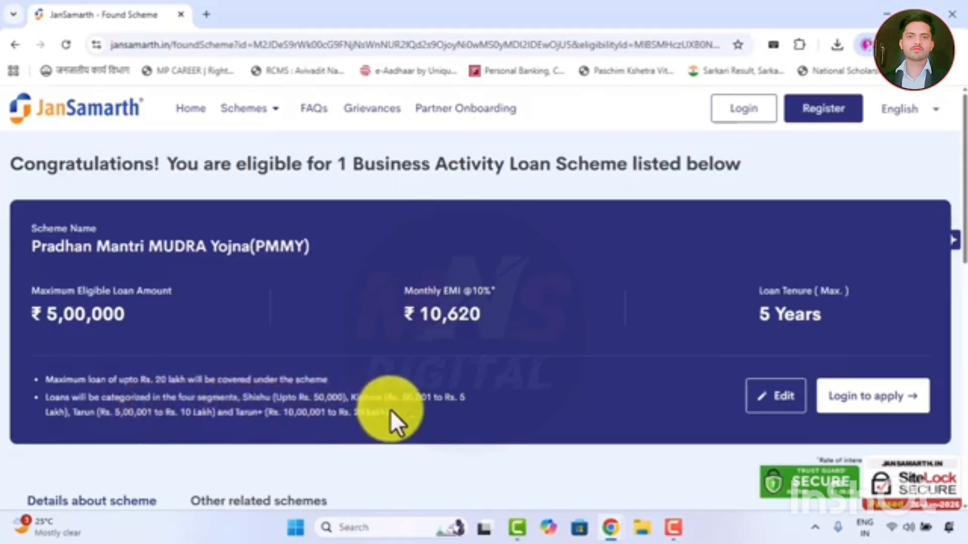
left_click(887, 417)
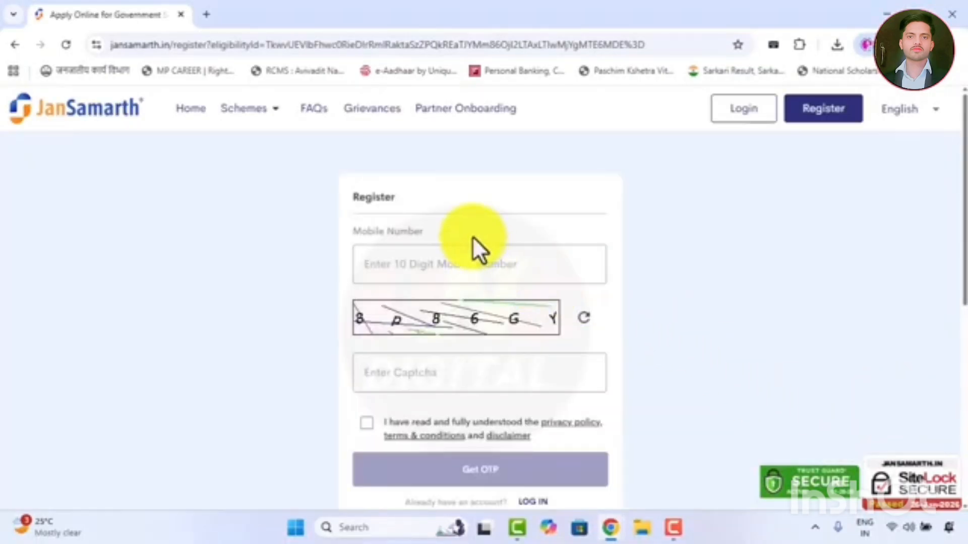
left_click(349, 196)
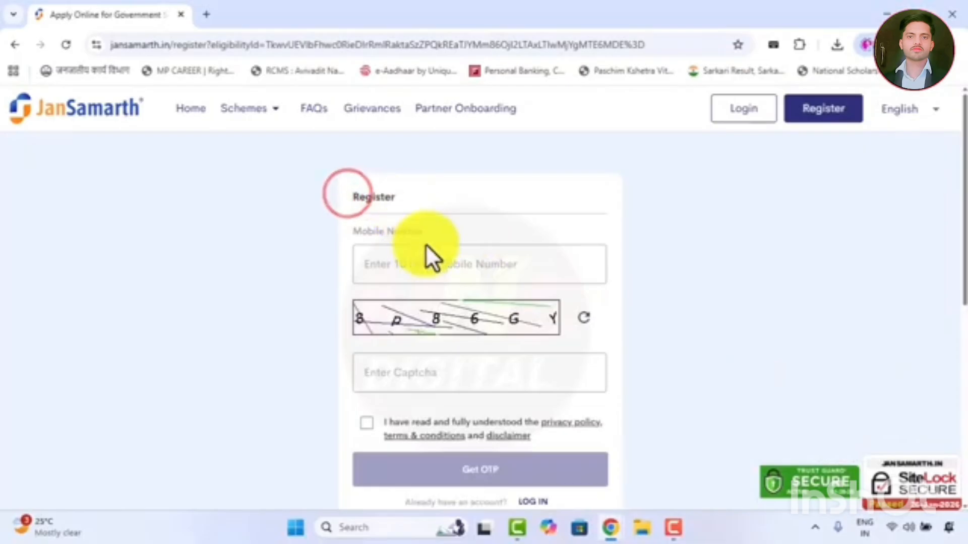
scroll(388, 263, "down", 2)
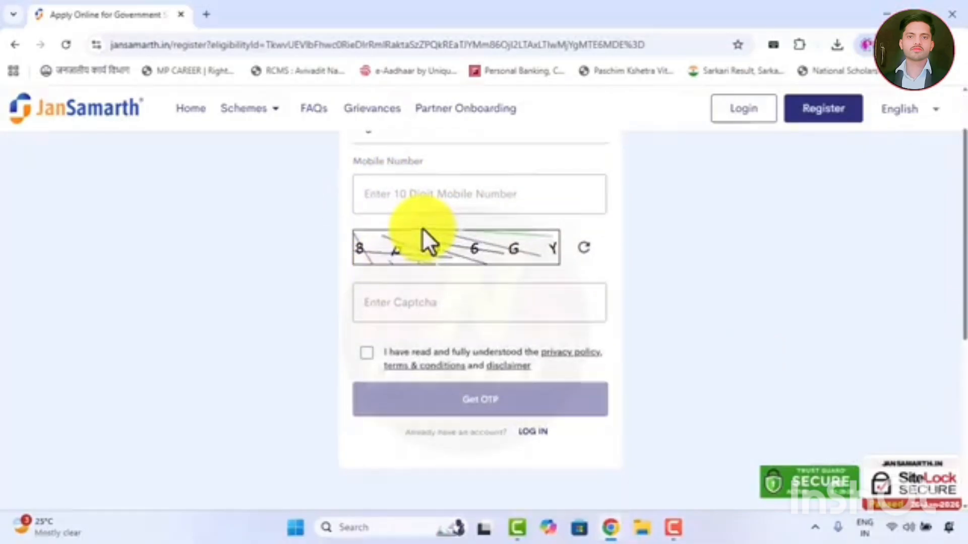
scroll(421, 238, "up", 2)
left_click(408, 265)
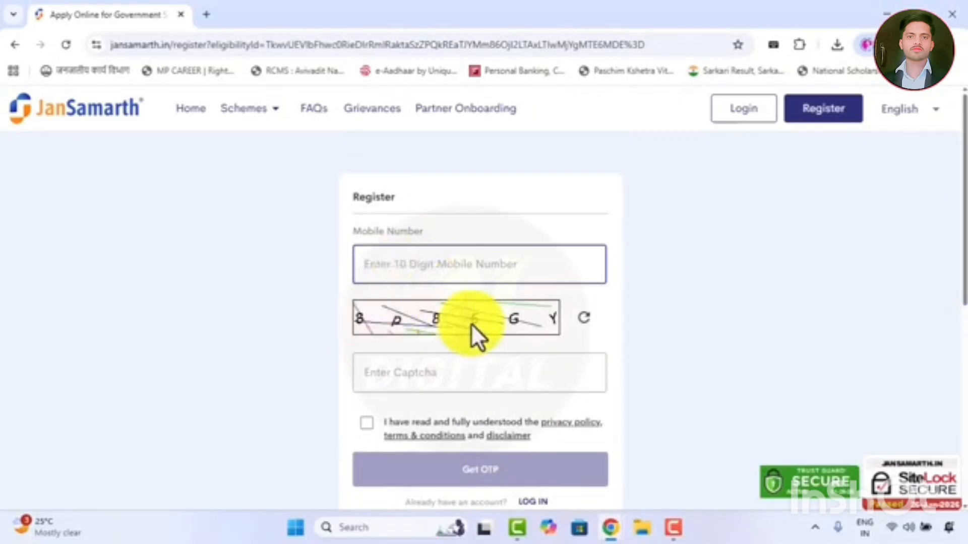
left_click(404, 372)
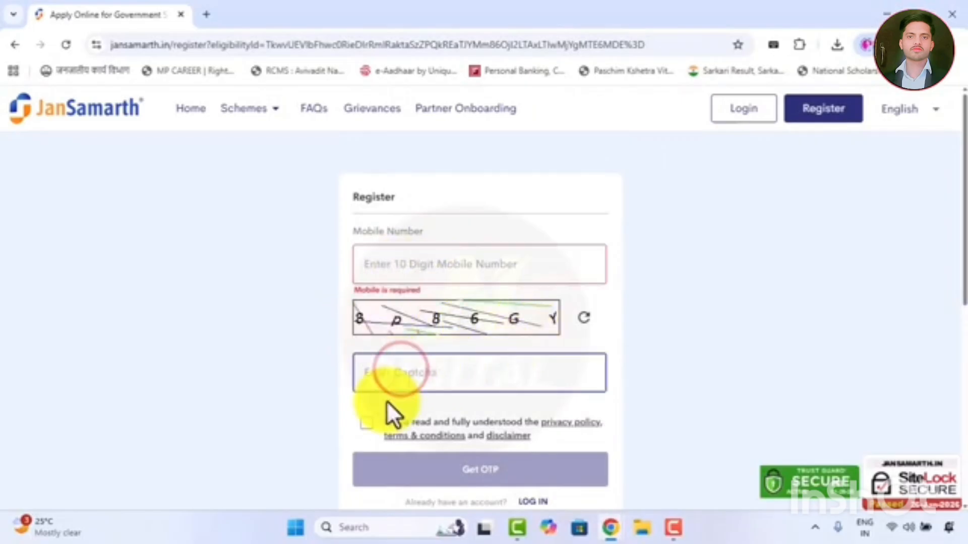
Open the registration consent, read to the end of the Privacy Policy and Terms & Conditions, and advance to the Disclaimer.
left_click(366, 425)
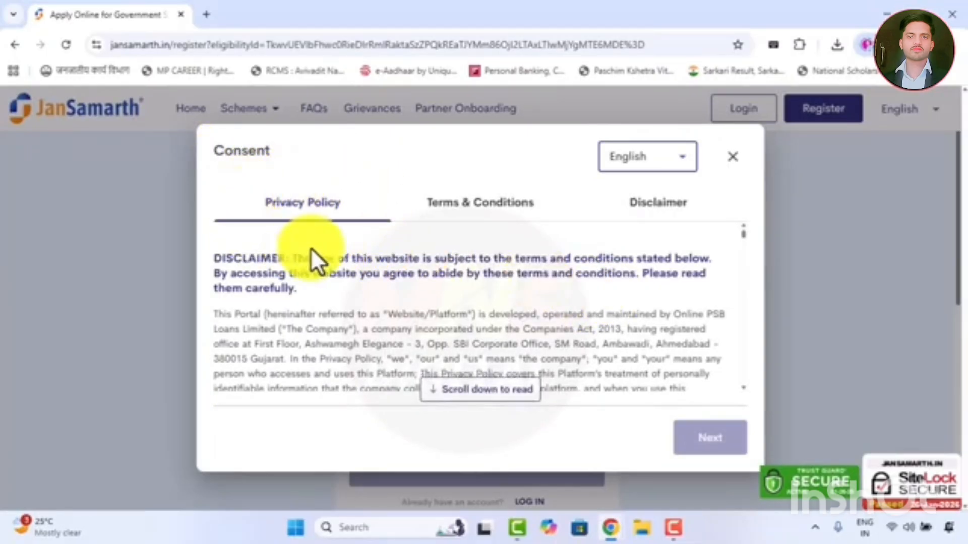
left_click_drag(744, 233, 736, 411)
left_click(719, 442)
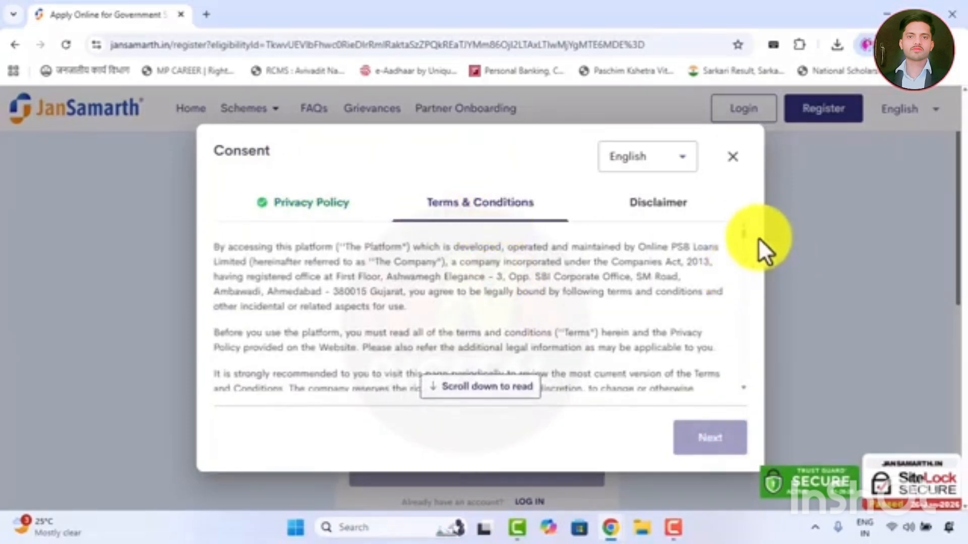
left_click_drag(744, 237, 750, 384)
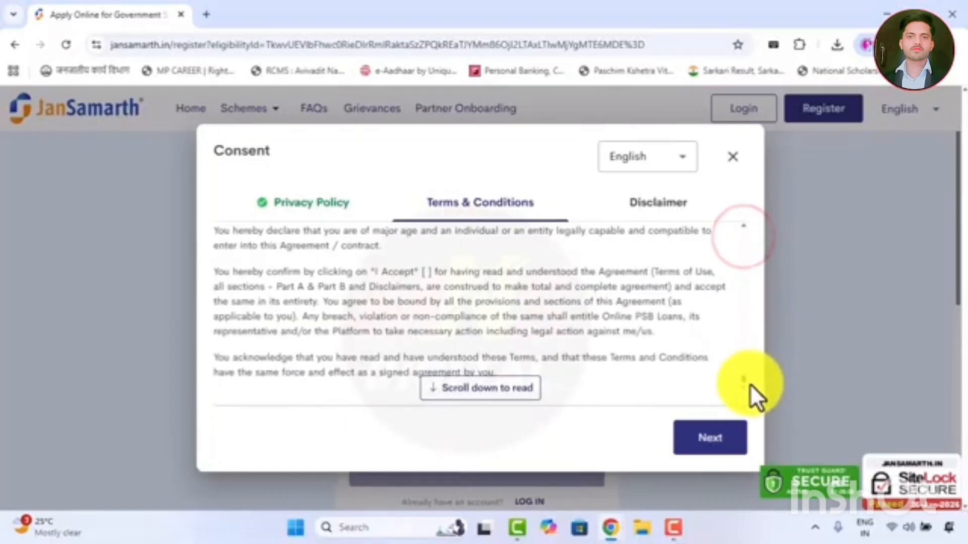
left_click(722, 434)
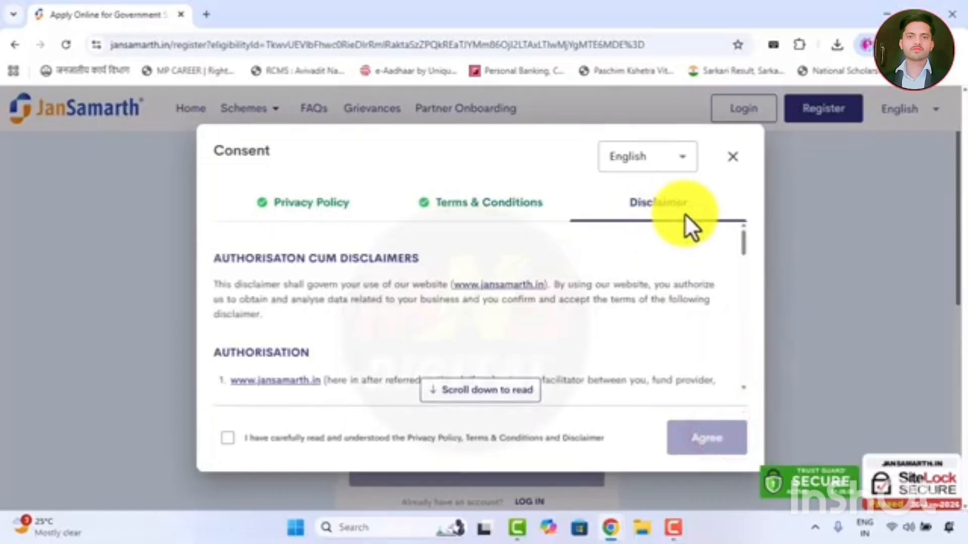
Read the Disclaimer to its end, confirm that all three documents are understood, and agree to the consent.
left_click_drag(742, 240, 745, 398)
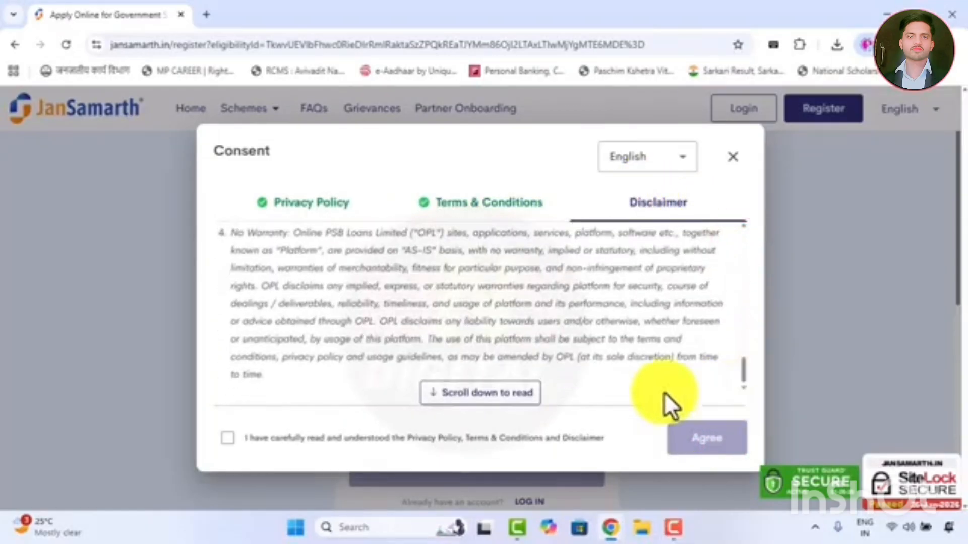
left_click(226, 438)
left_click(698, 451)
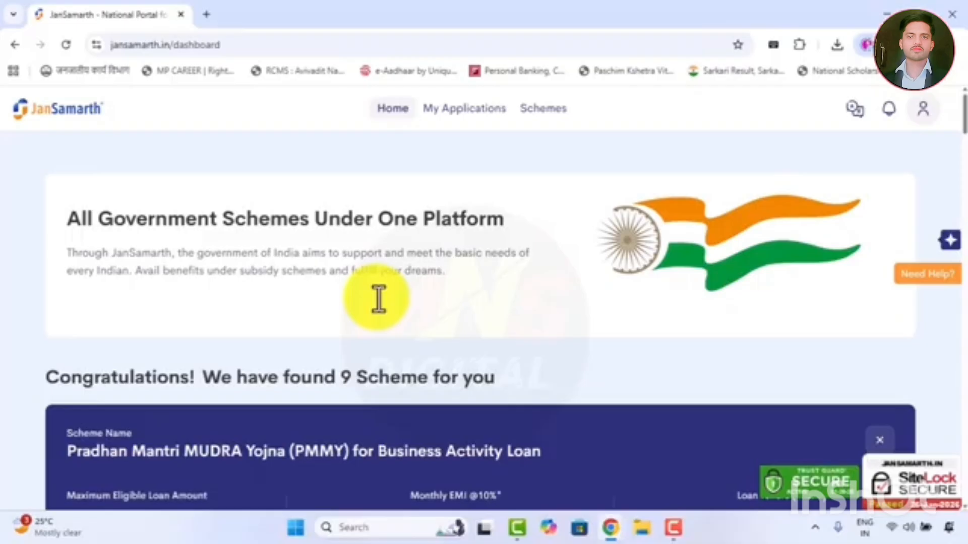
Proceed with the Pradhan Mantri MUDRA Yojna (PMMY) scheme for Business Activity Loan from the matched schemes.
scroll(378, 300, "down", 2)
scroll(376, 299, "down", 3)
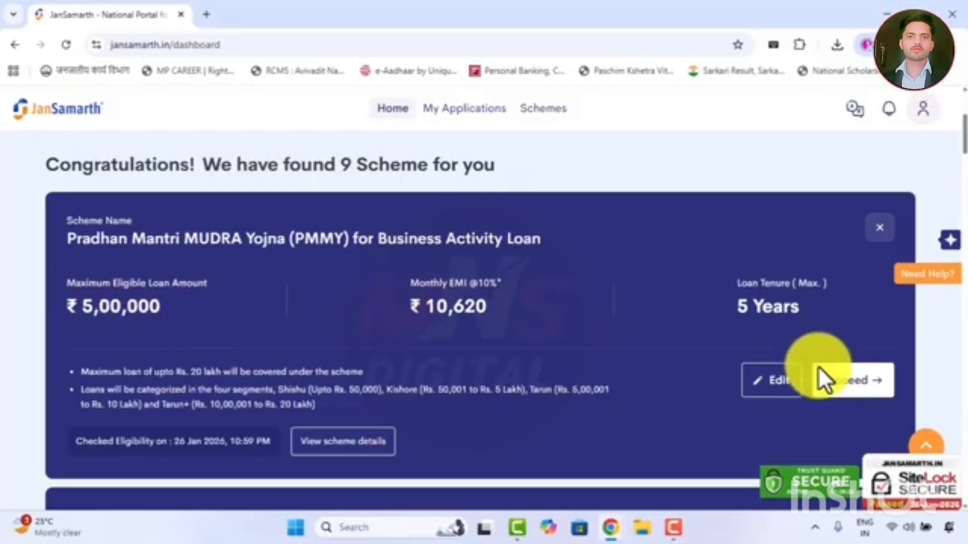
left_click(851, 384)
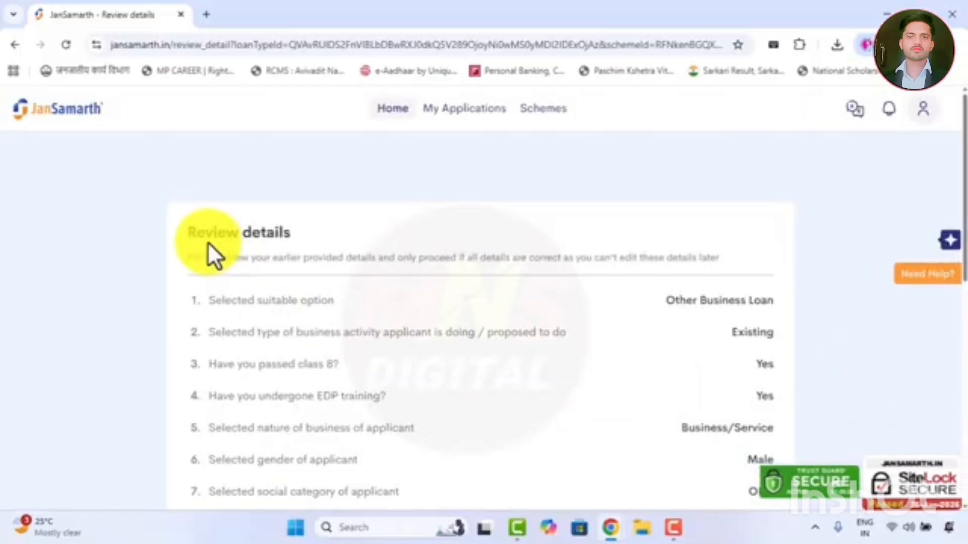
Review the previously provided eligibility answers and continue with the application.
left_click_drag(184, 228, 202, 229)
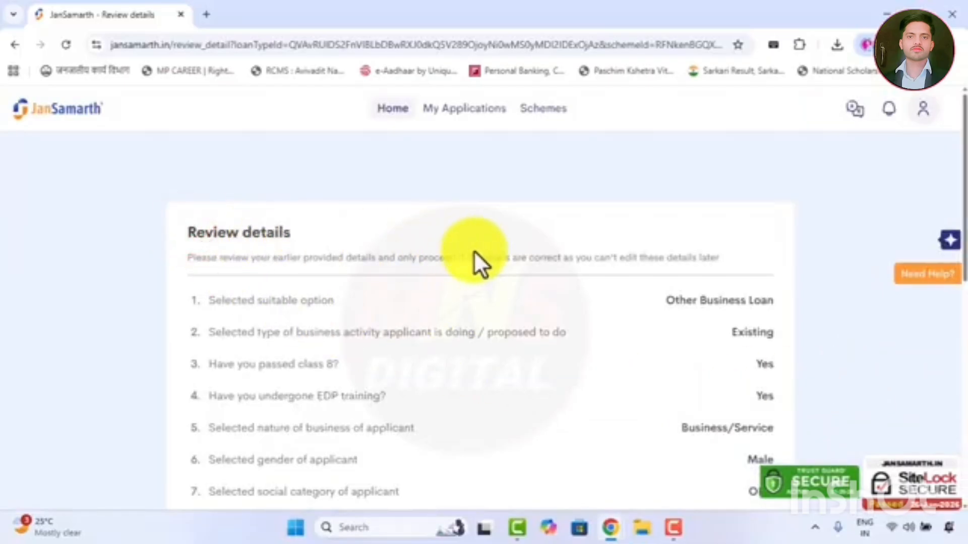
scroll(477, 250, "down", 2)
scroll(477, 250, "down", 6)
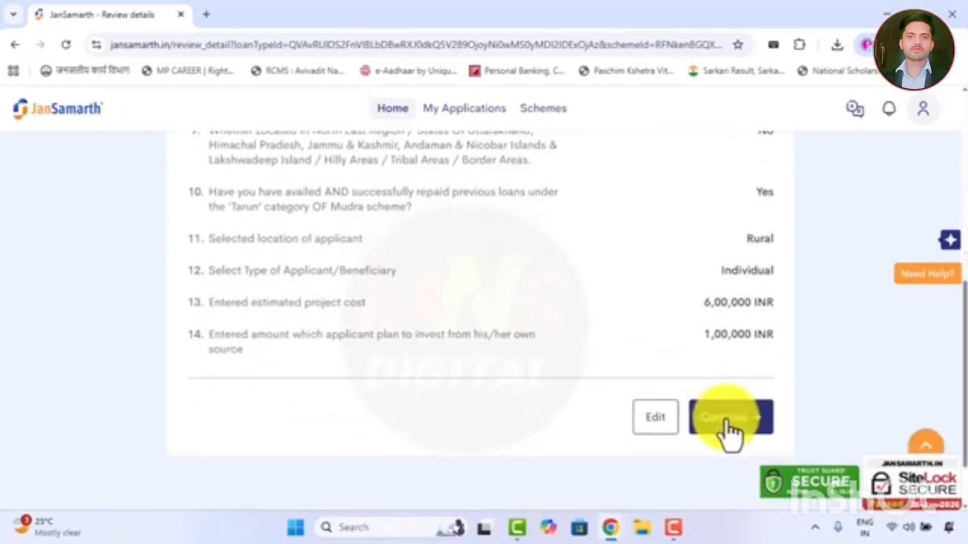
left_click(727, 420)
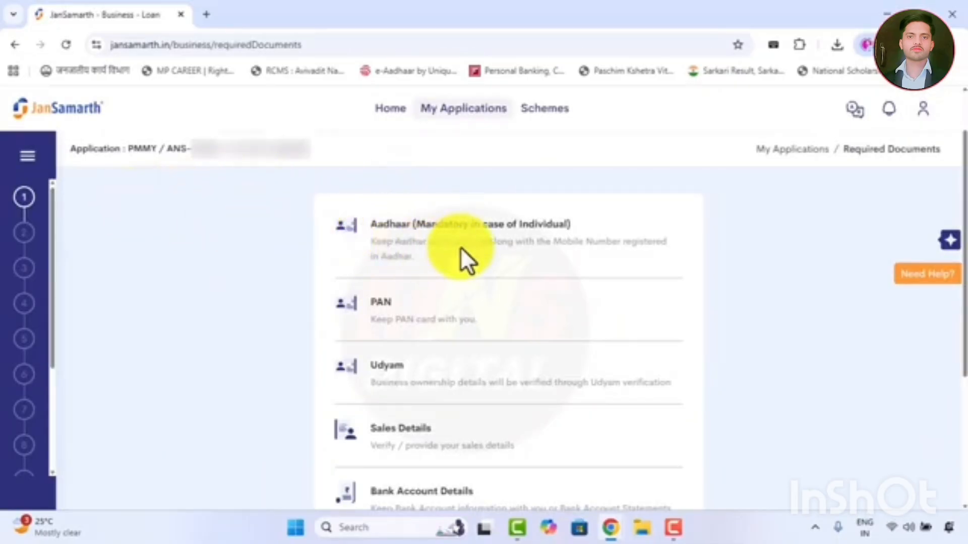
Review the required documents, from Aadhaar to Bank Account Details, and proceed to the application consents.
scroll(467, 302, "down", 1)
scroll(467, 307, "up", 1)
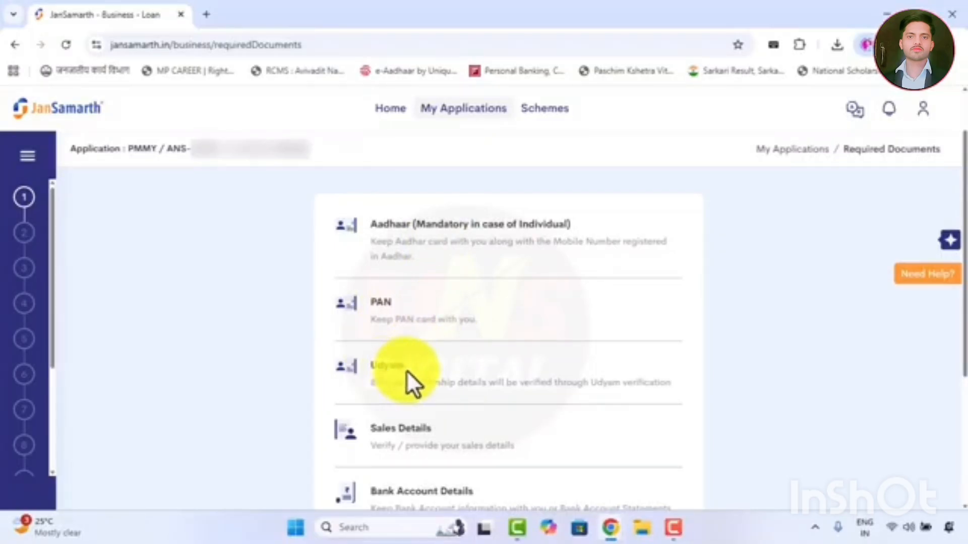
scroll(407, 370, "down", 1)
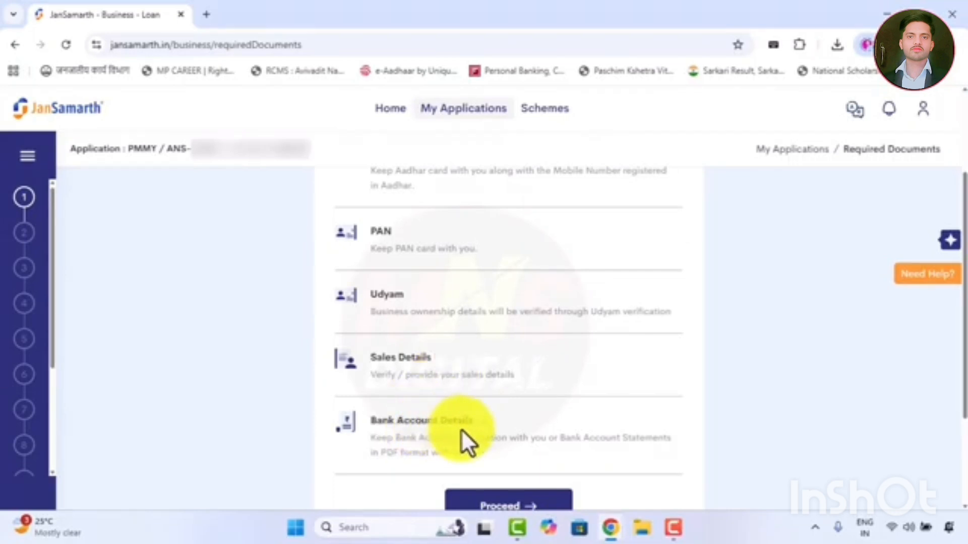
scroll(458, 312, "up", 2)
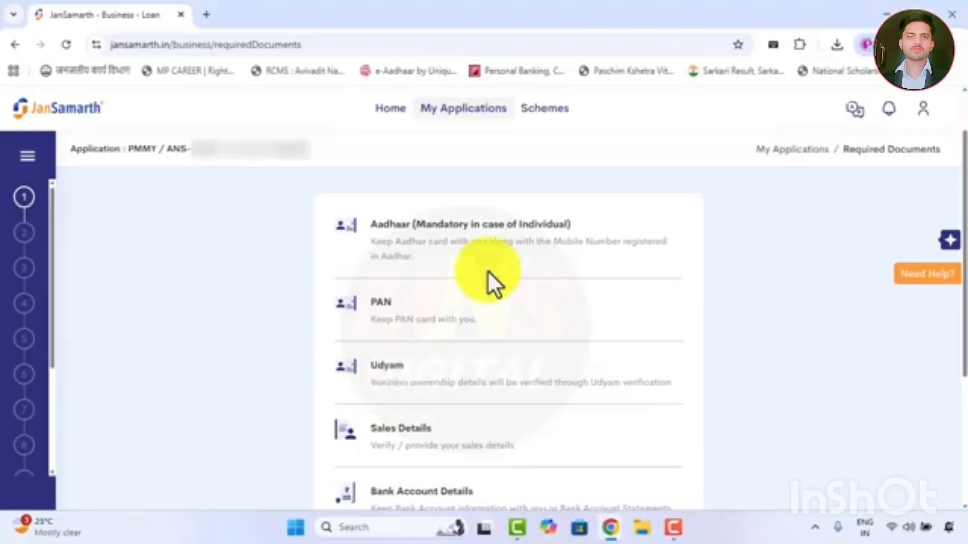
scroll(488, 271, "down", 3)
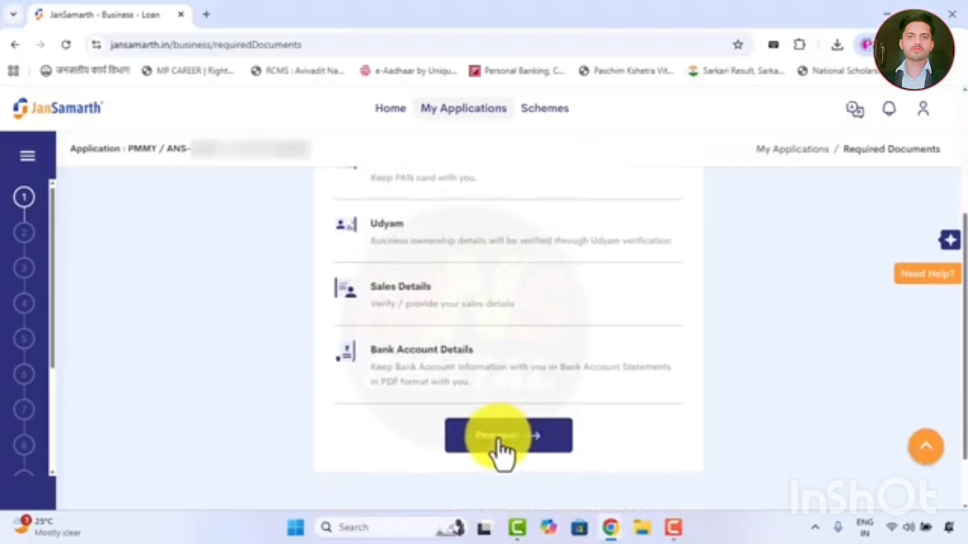
left_click(527, 449)
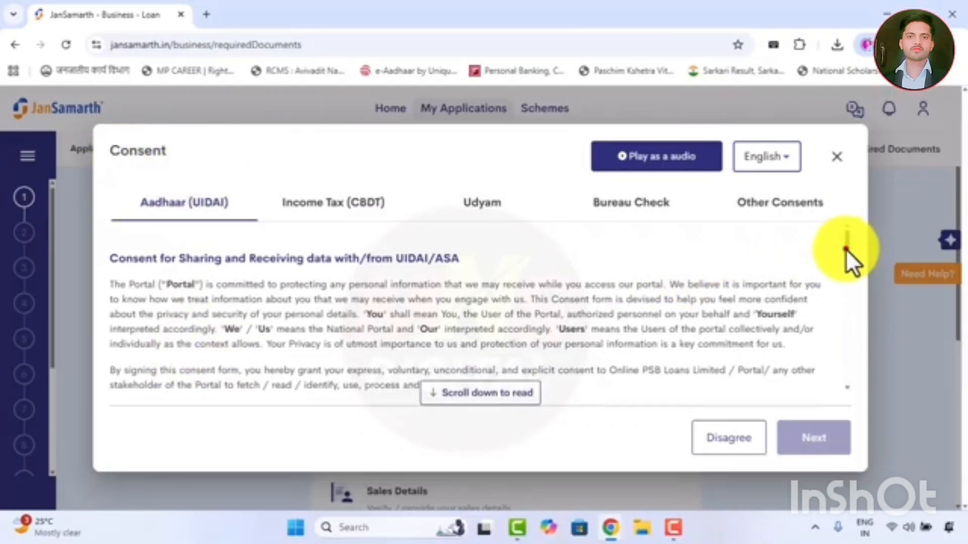
Read through and accept the Aadhaar (UIDAI), Income Tax (CBDT) and Udyam consents in turn.
left_click_drag(845, 249, 844, 383)
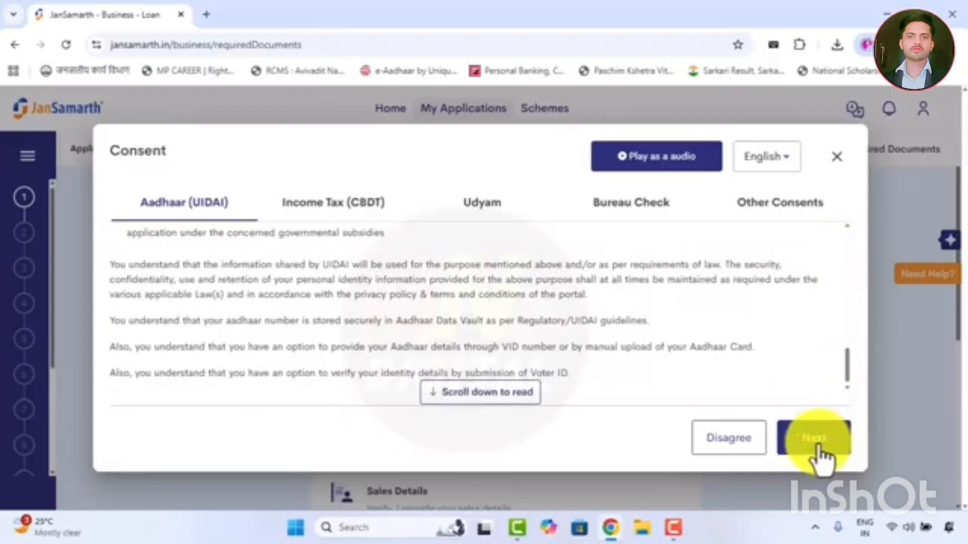
left_click(817, 444)
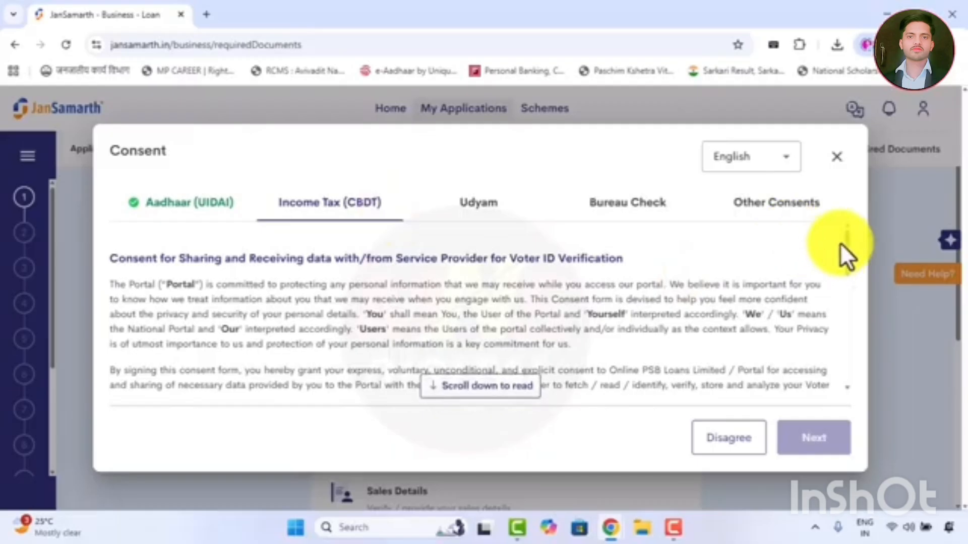
left_click_drag(847, 246, 858, 398)
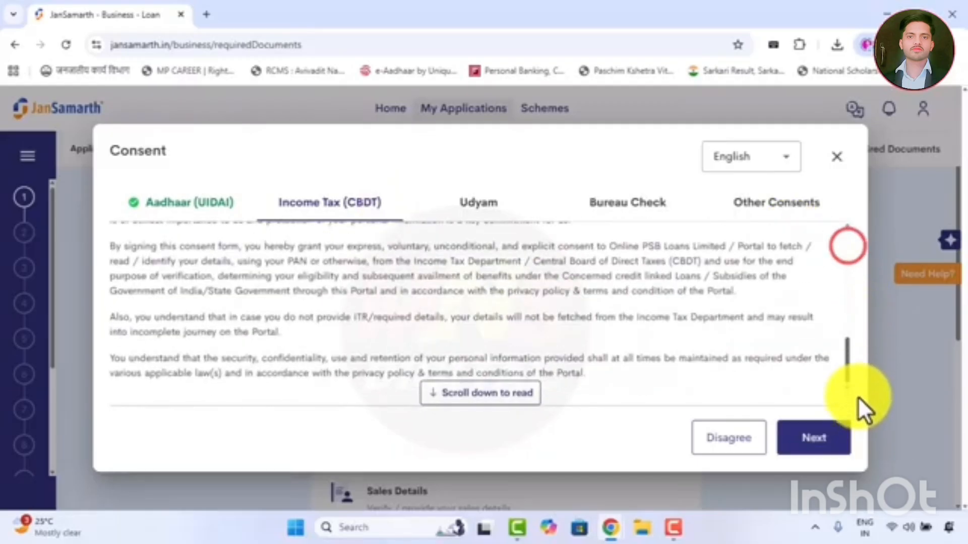
left_click(817, 443)
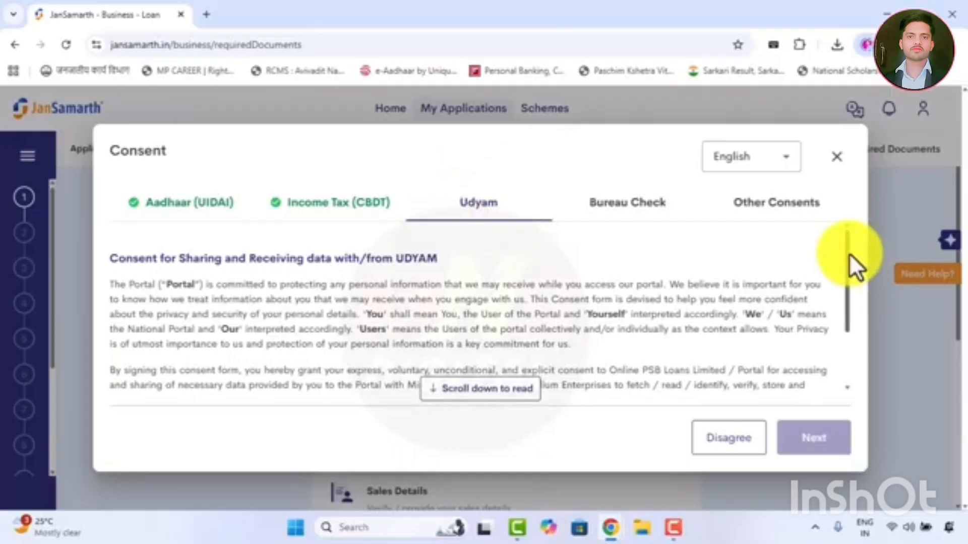
left_click_drag(849, 253, 838, 385)
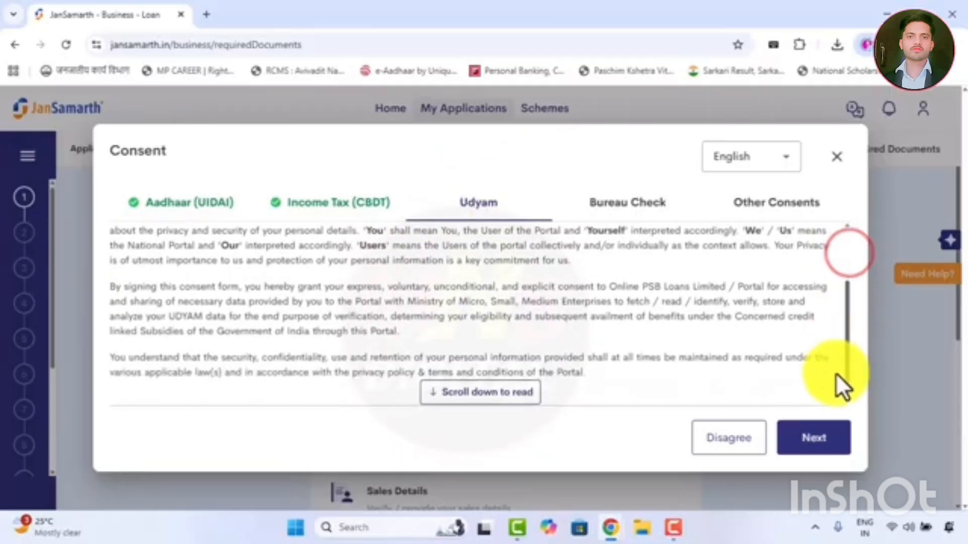
left_click(818, 441)
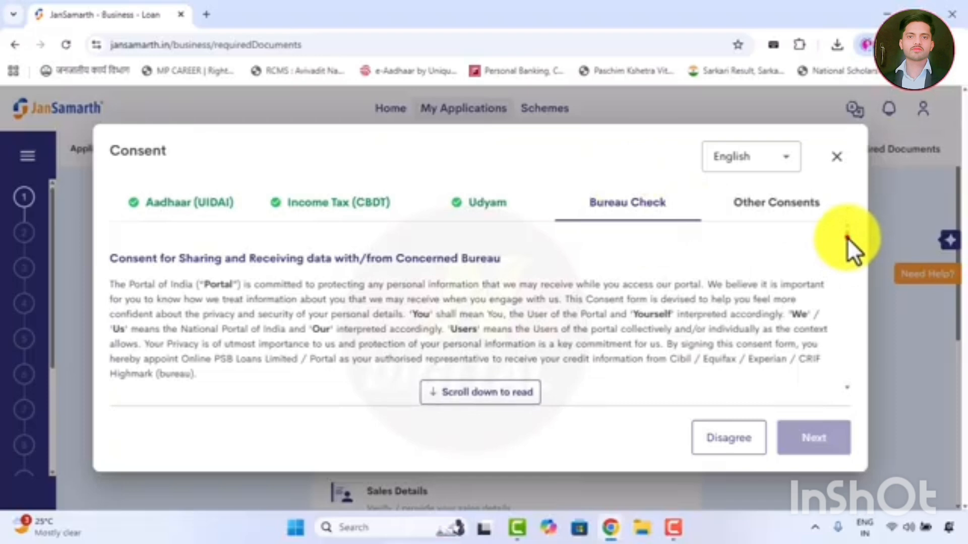
Read through and accept the Bureau Check and Other Consents, agreeing to proceed to identity verification.
left_click_drag(847, 238, 855, 396)
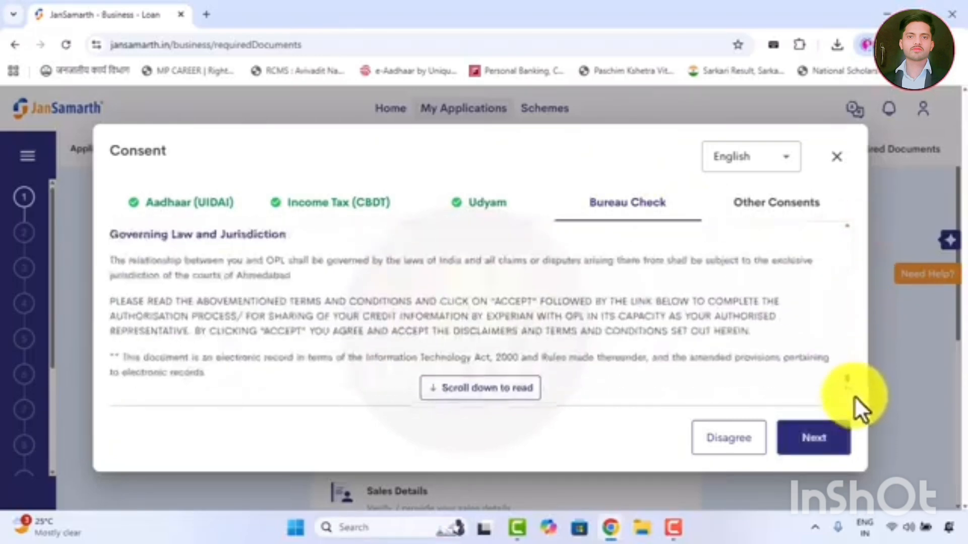
left_click(811, 442)
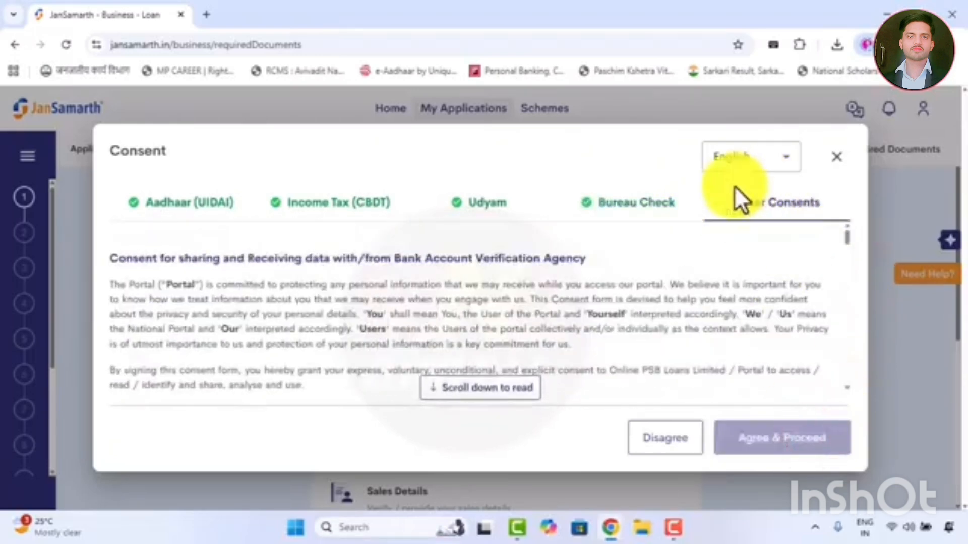
left_click_drag(847, 238, 849, 404)
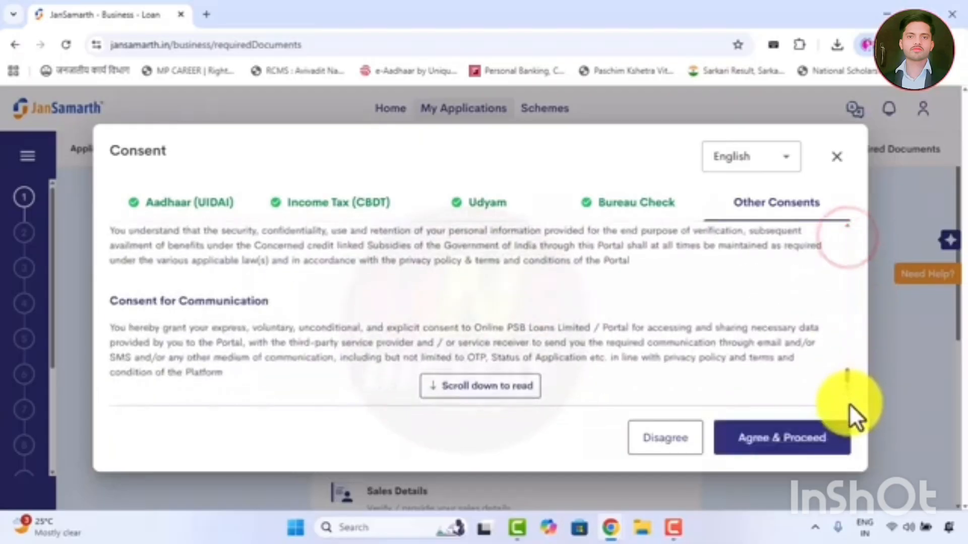
left_click(805, 439)
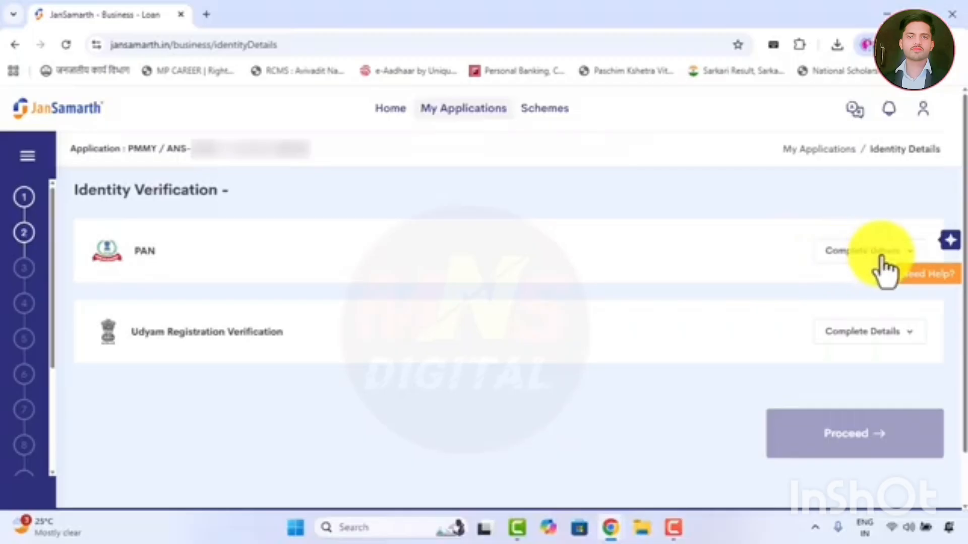
Enter the PAN, date of birth and name on card in the PAN details and submit them for verification.
left_click(848, 248)
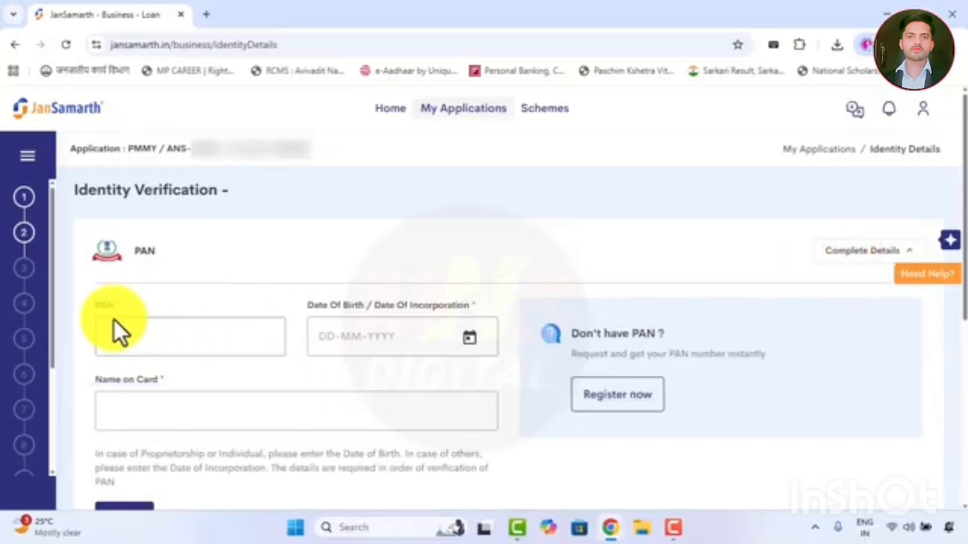
left_click(122, 335)
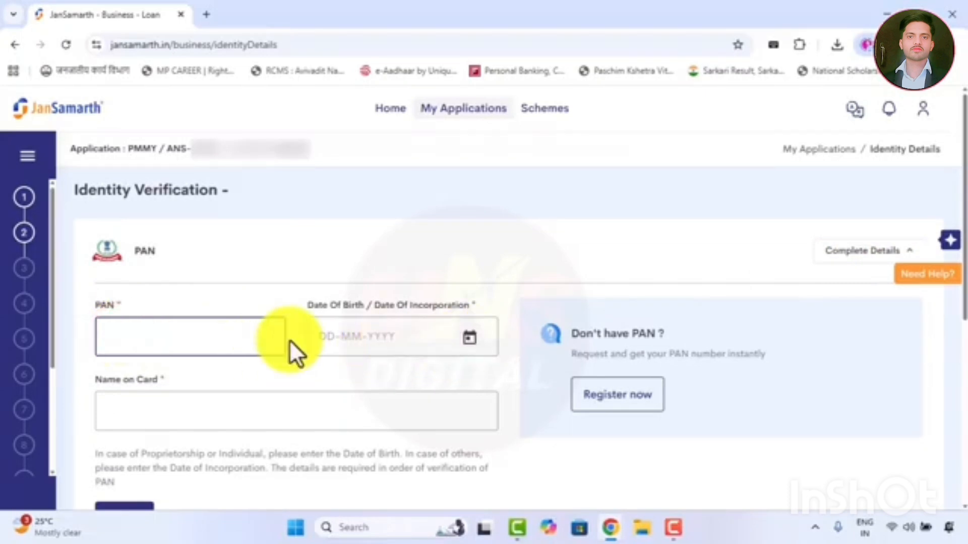
left_click(345, 337)
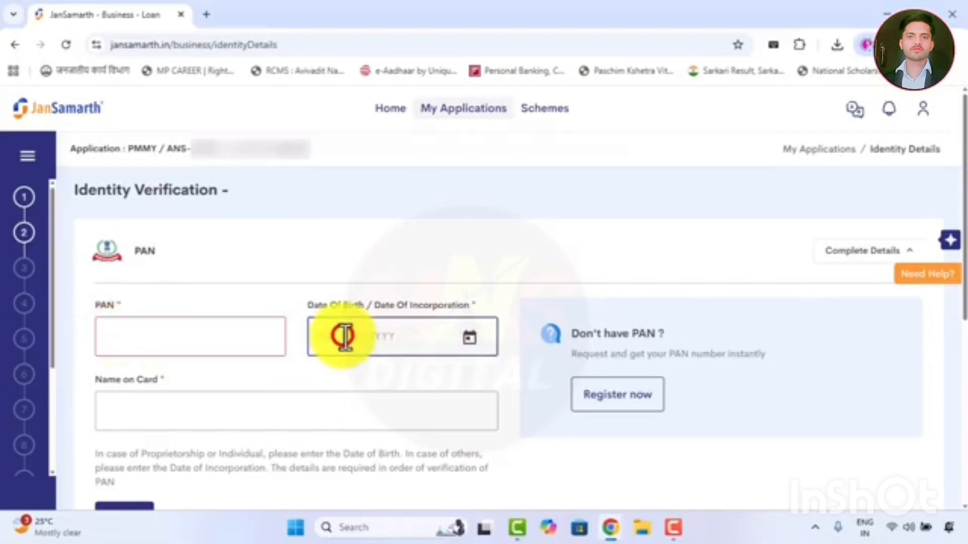
left_click(149, 406)
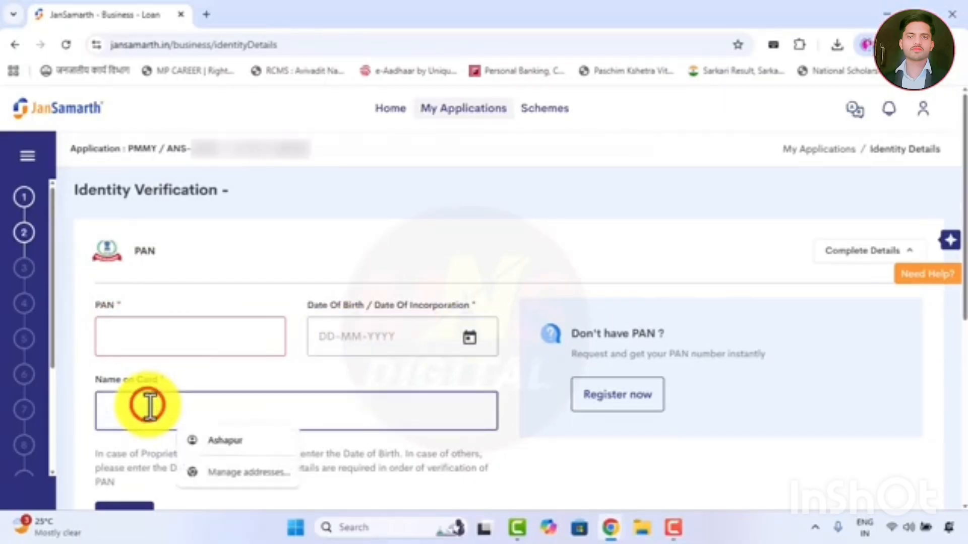
left_click(568, 470)
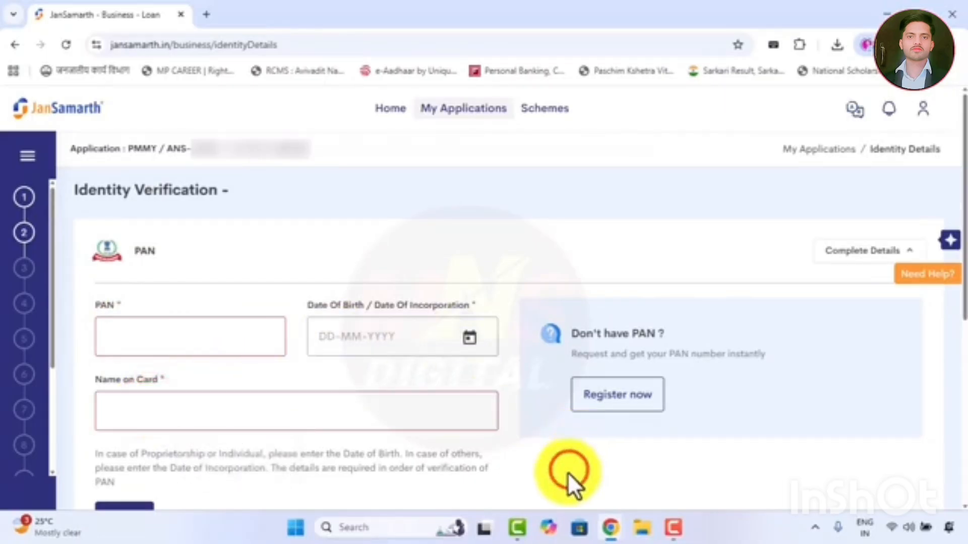
scroll(567, 472, "down", 1)
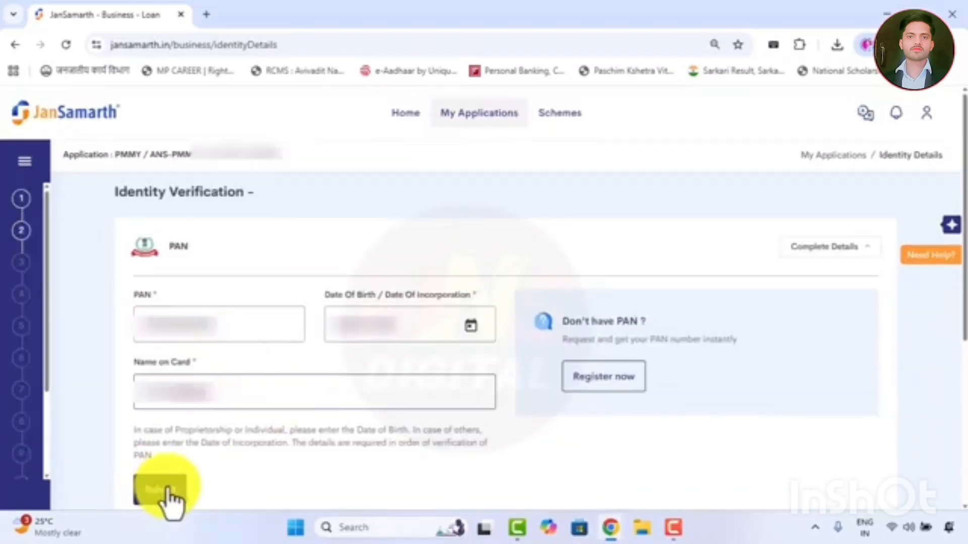
left_click(168, 490)
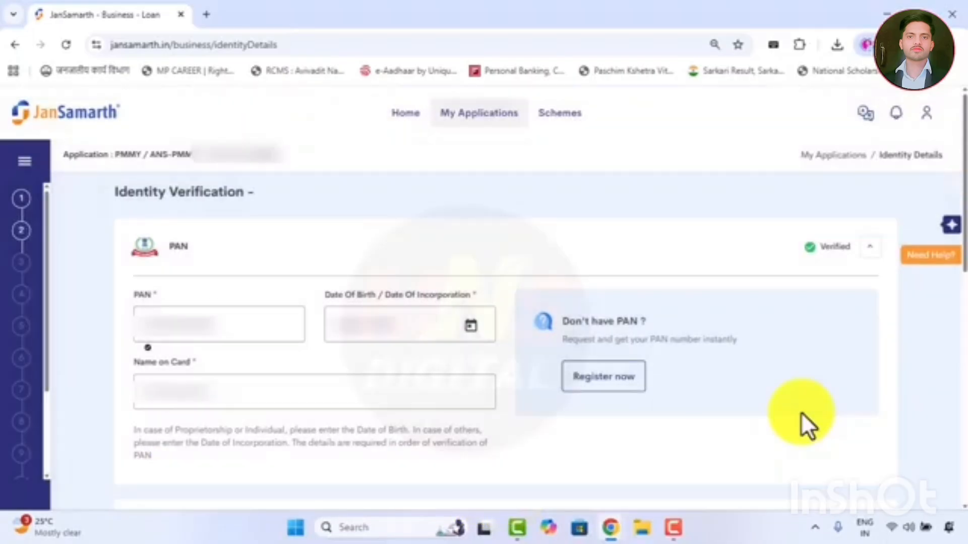
Enter the Udyam registration number and its registered mobile number, and submit them for verification.
scroll(800, 412, "down", 5)
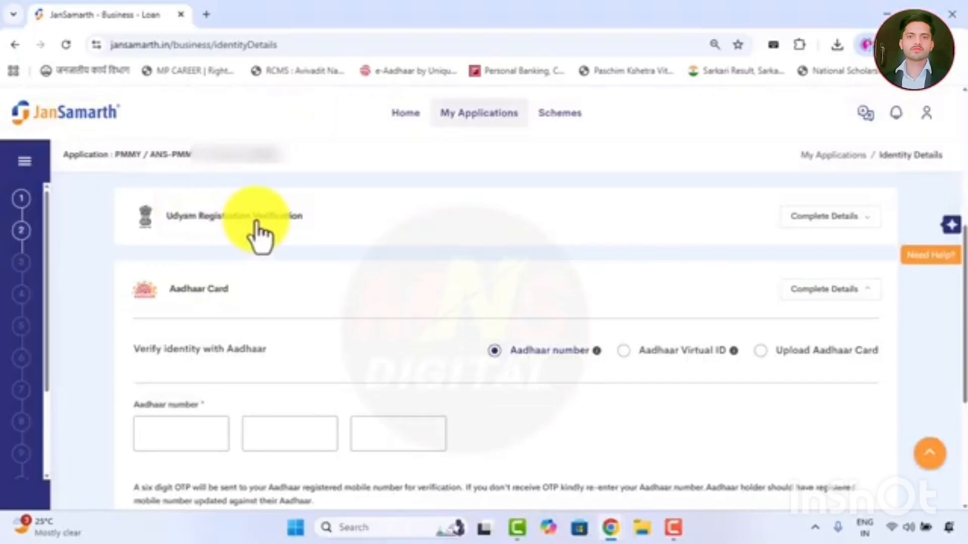
left_click(814, 222)
left_click(220, 297)
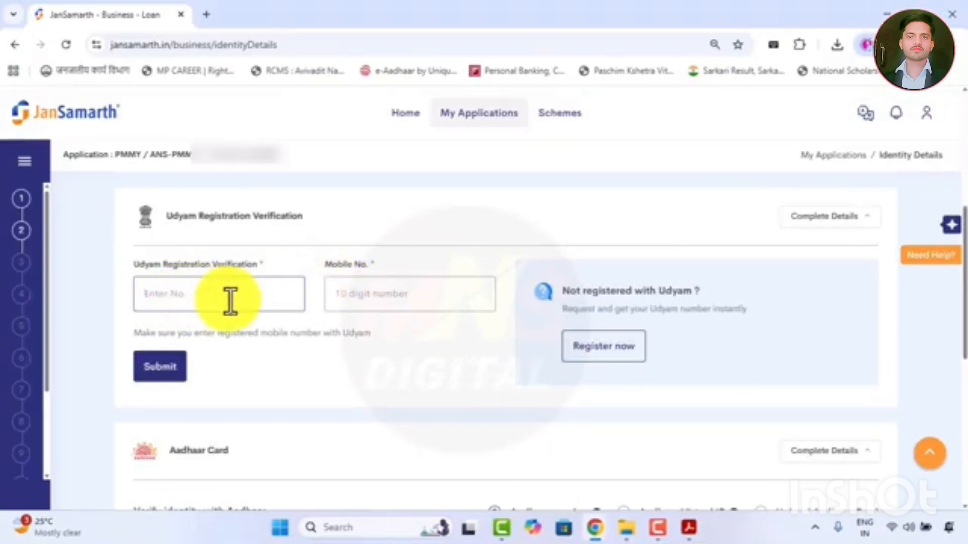
left_click(350, 298)
left_click(158, 371)
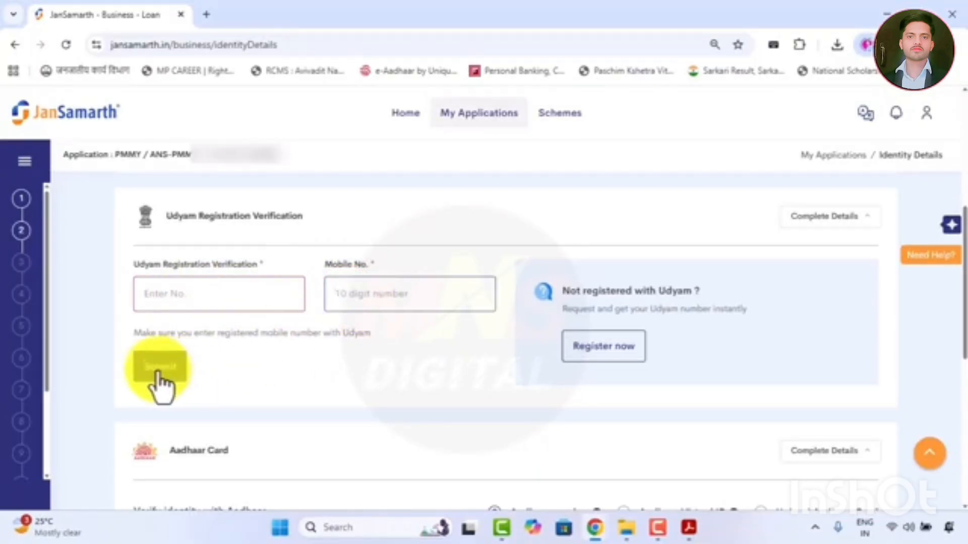
left_click(171, 372)
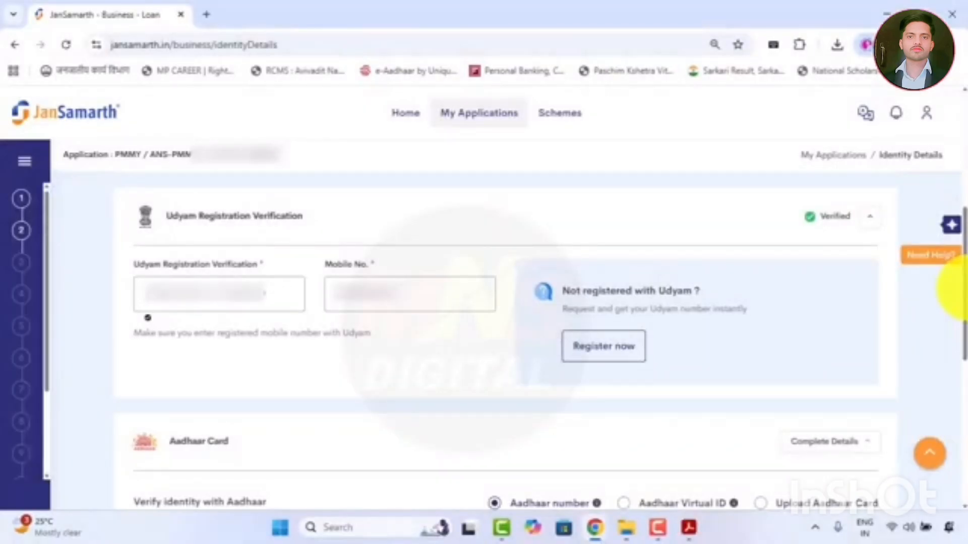
Compare the Aadhaar Virtual ID and Upload Aadhaar Card verification options, then return to Aadhaar number.
scroll(479, 310, "down", 5)
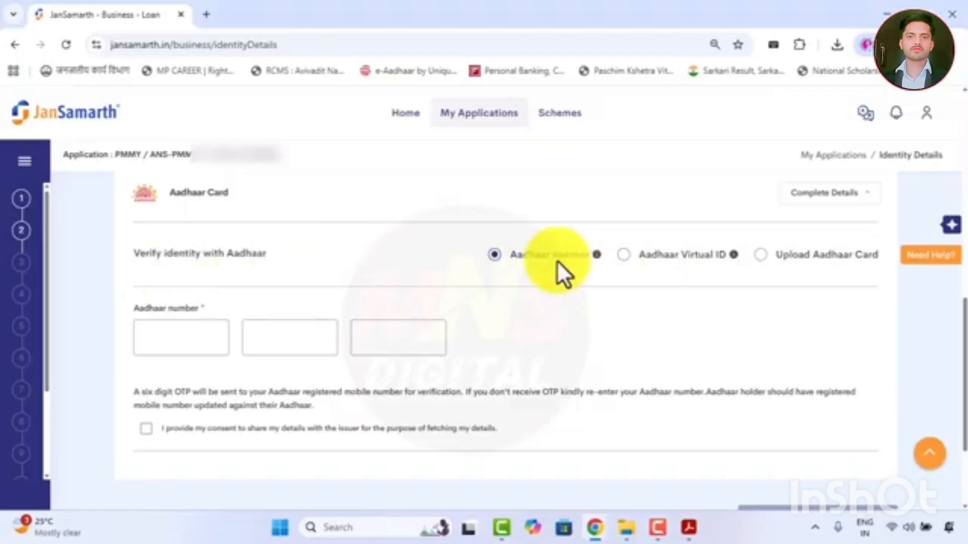
left_click(624, 254)
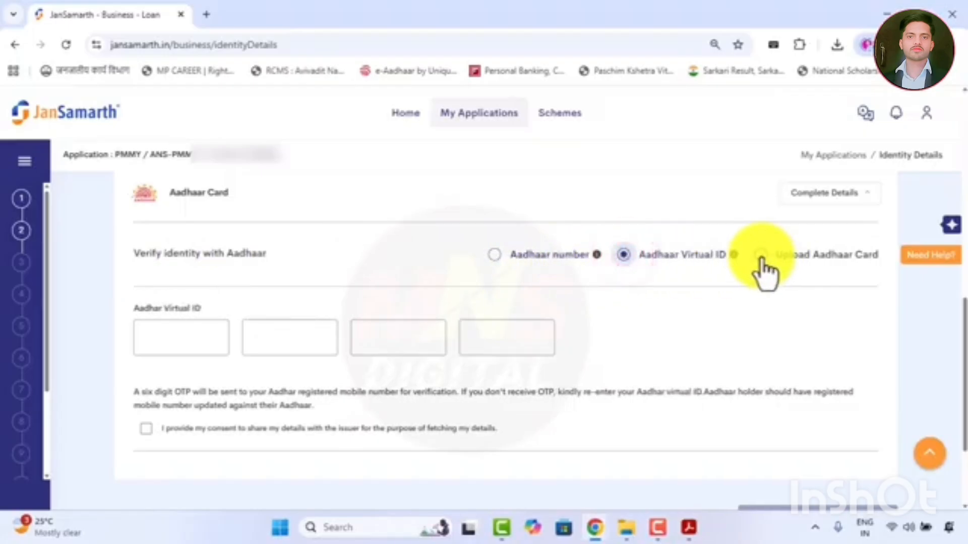
left_click(761, 255)
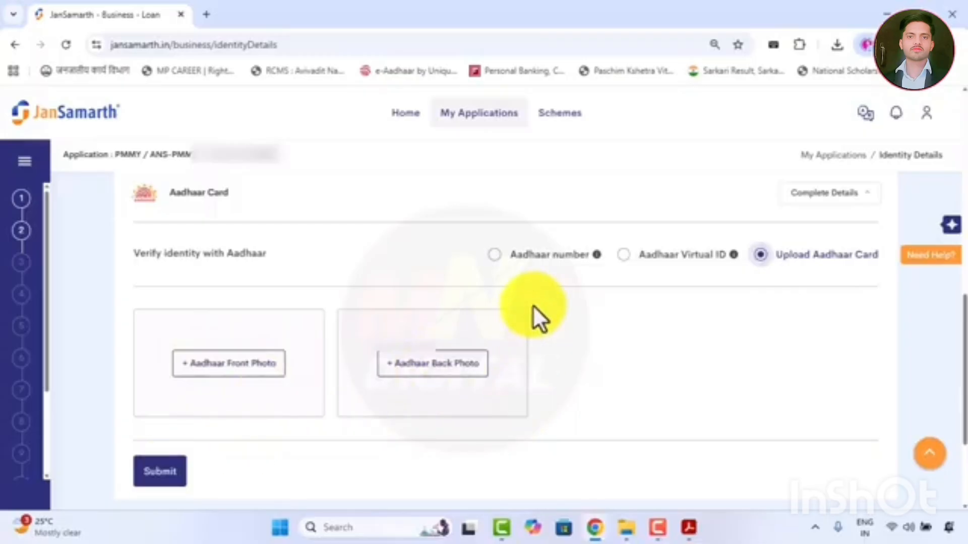
left_click(496, 255)
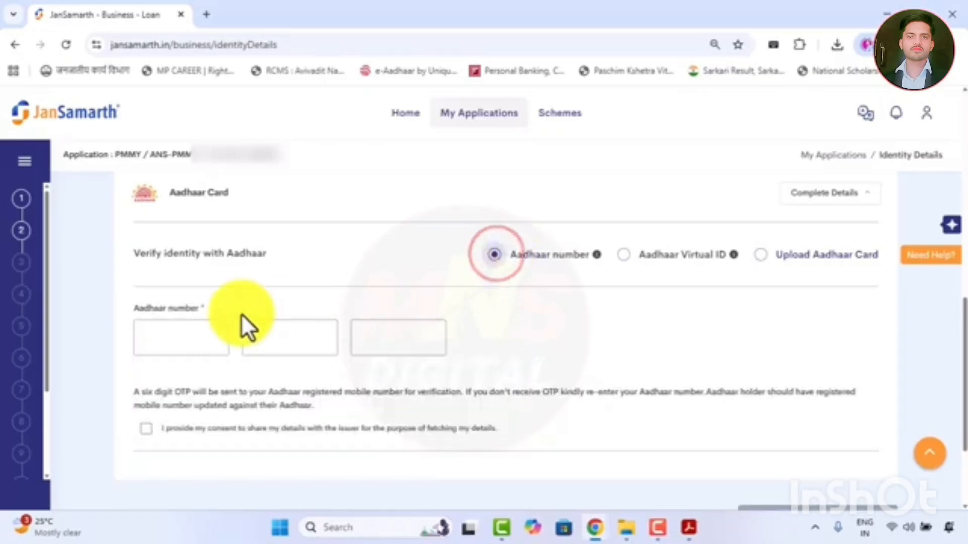
Verify identity with the Aadhaar number by giving consent and entering the requested OTP, and proceed to the sales details.
left_click(146, 429)
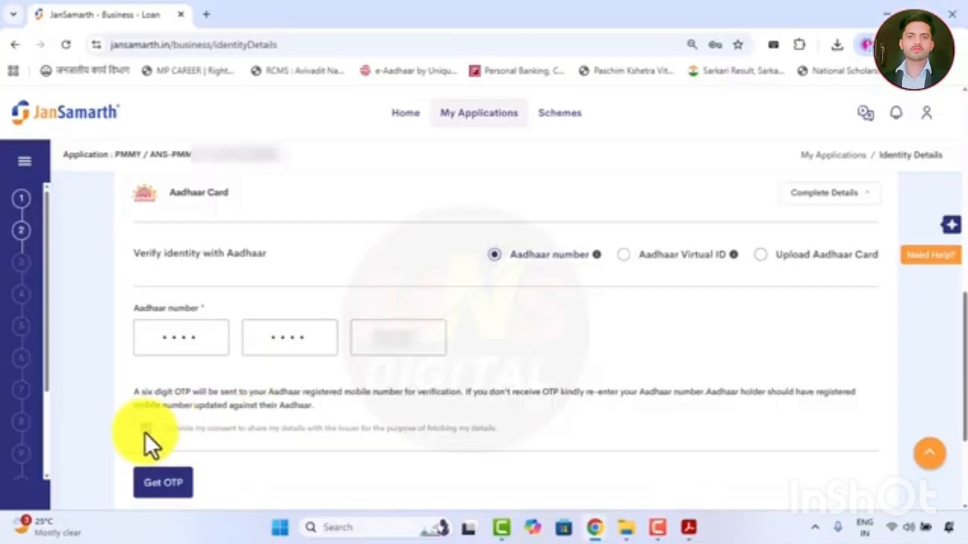
left_click(160, 494)
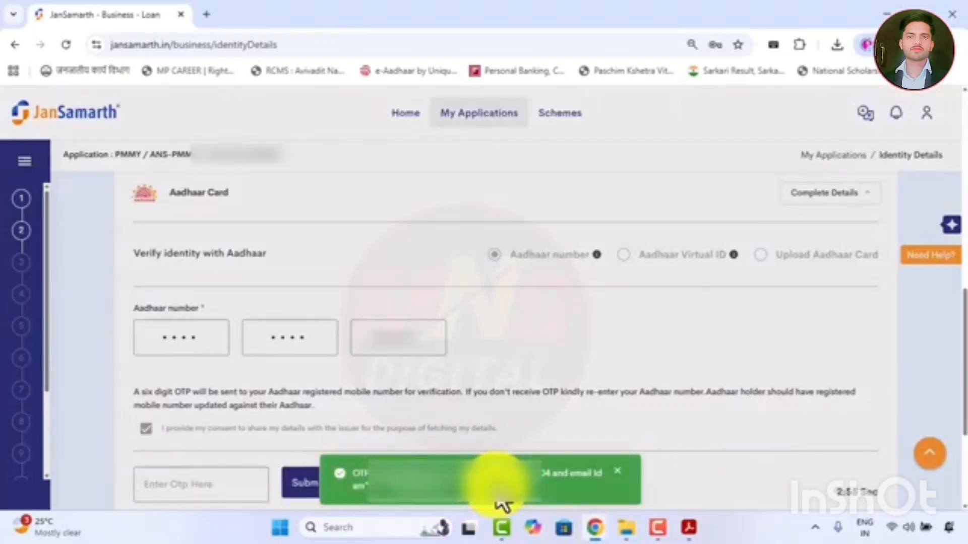
left_click(173, 481)
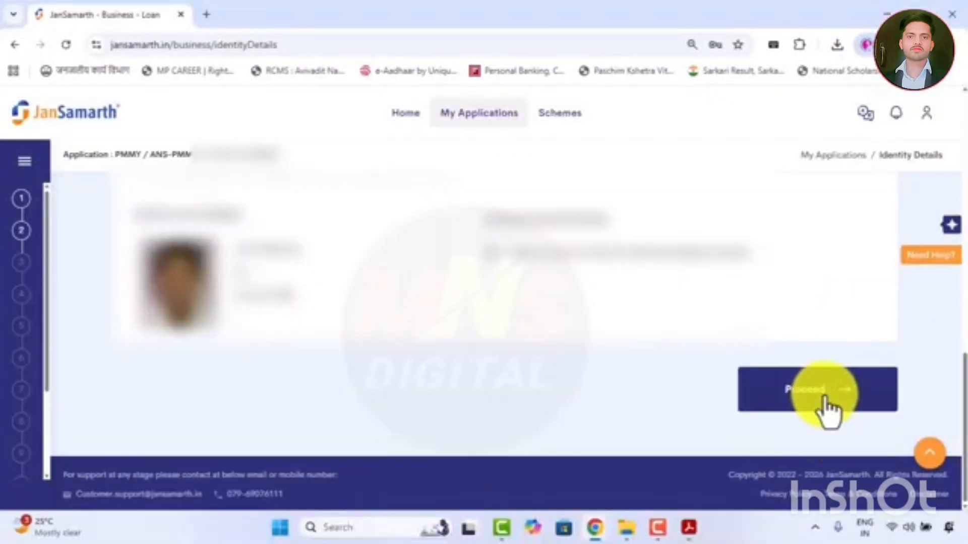
left_click(824, 398)
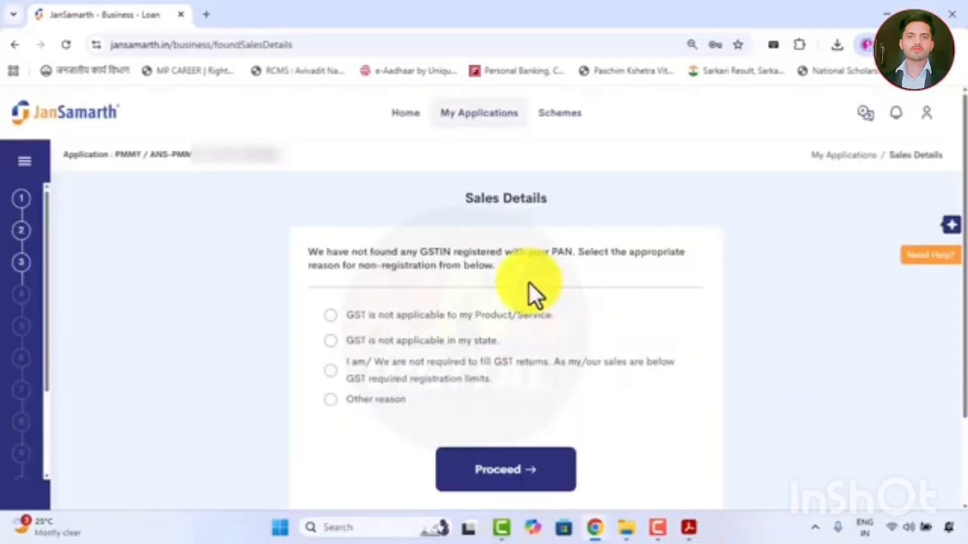
State that GST returns are not required because sales are below the GST registration limits, and proceed.
left_click(462, 195)
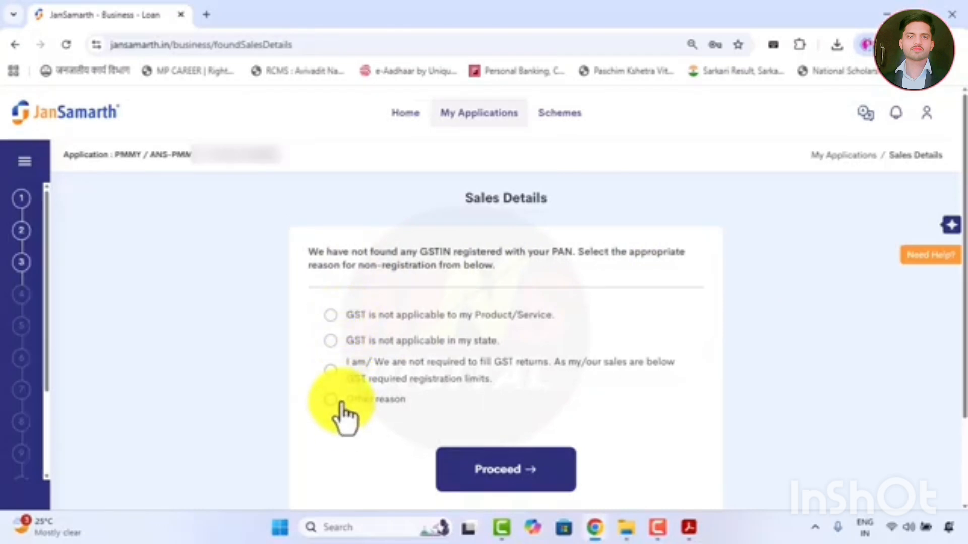
left_click(493, 367)
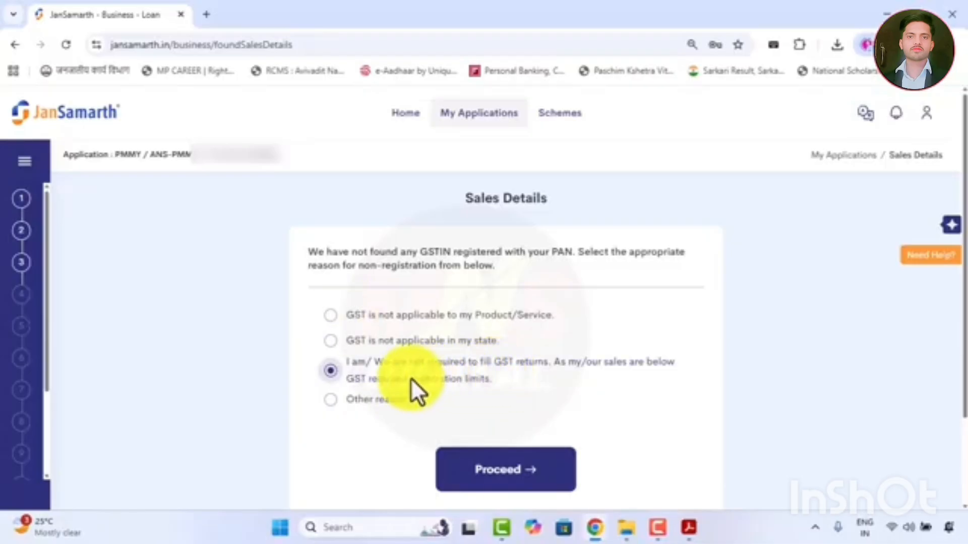
left_click(514, 477)
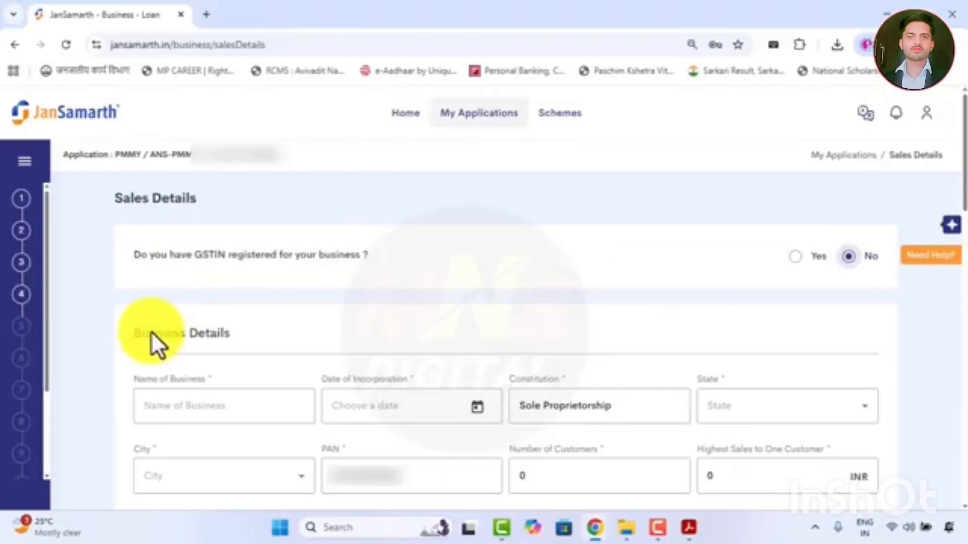
Go through the business name and incorporation date fields and set the business's state to Madhya Pradesh.
left_click(195, 406)
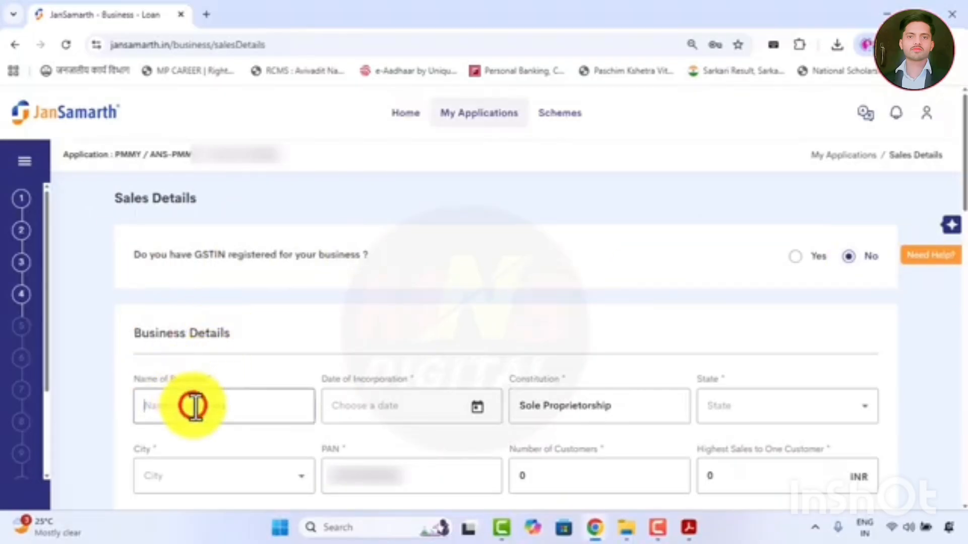
left_click(351, 410)
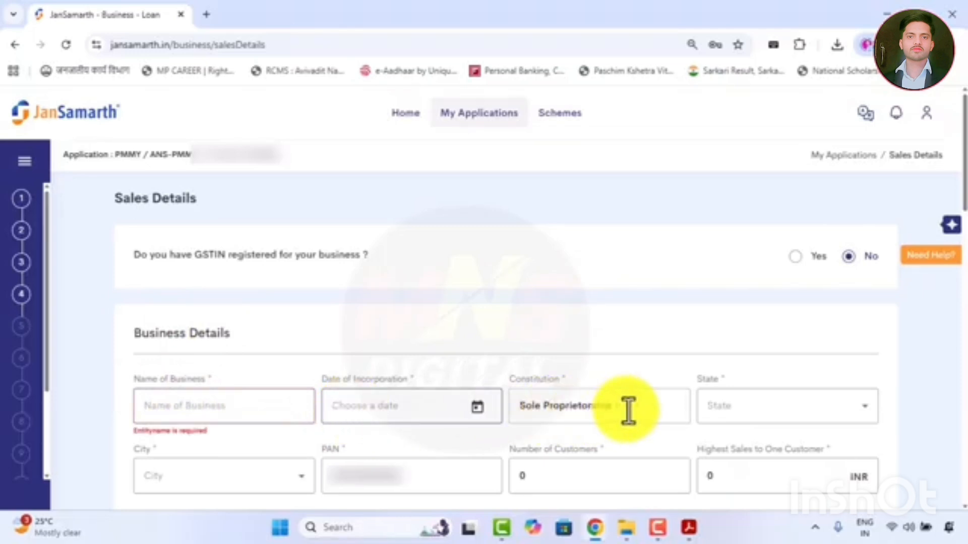
left_click(738, 410)
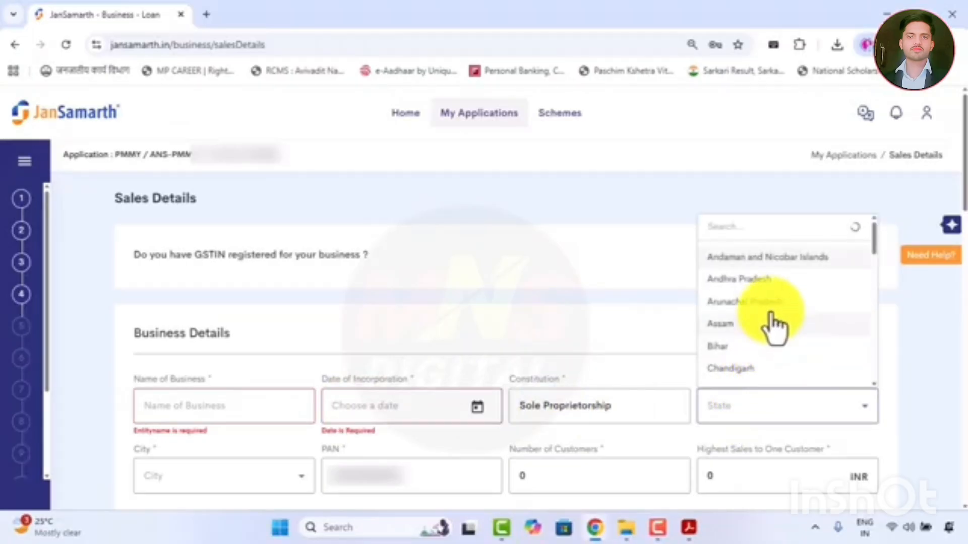
scroll(767, 353, "down", 3)
scroll(764, 348, "down", 6)
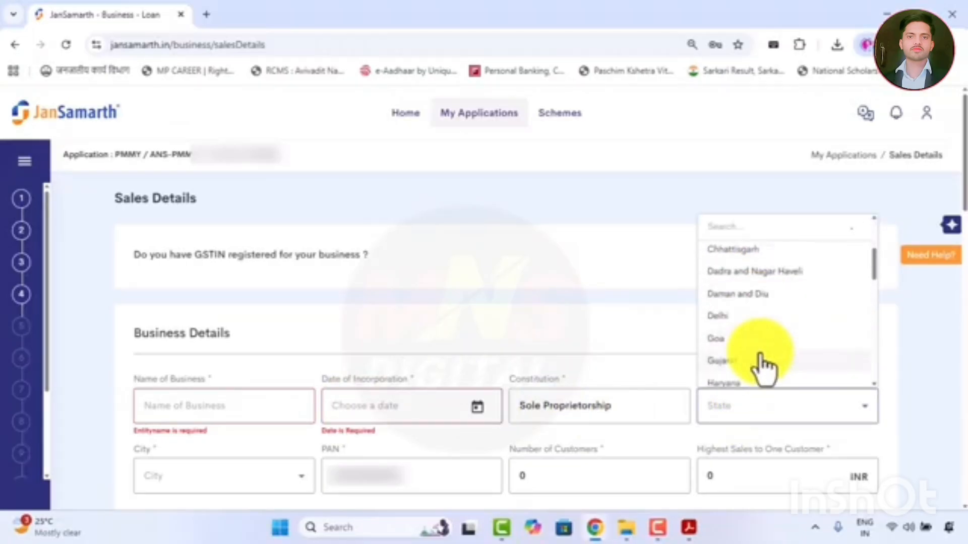
scroll(751, 383, "down", 1)
left_click(751, 375)
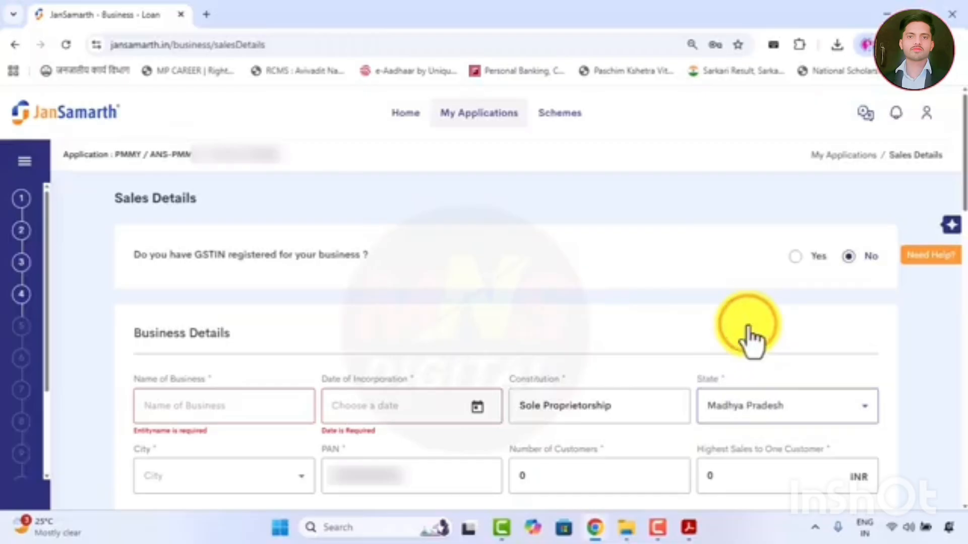
Set the business's city to EAST NIMAR and go through the number of customers and highest sales to one customer fields.
left_click(193, 481)
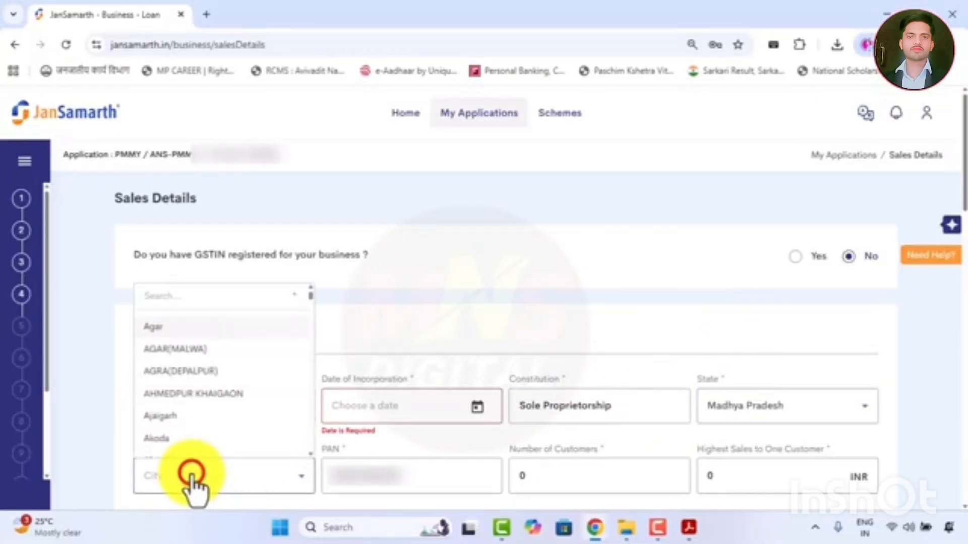
scroll(194, 428, "down", 4)
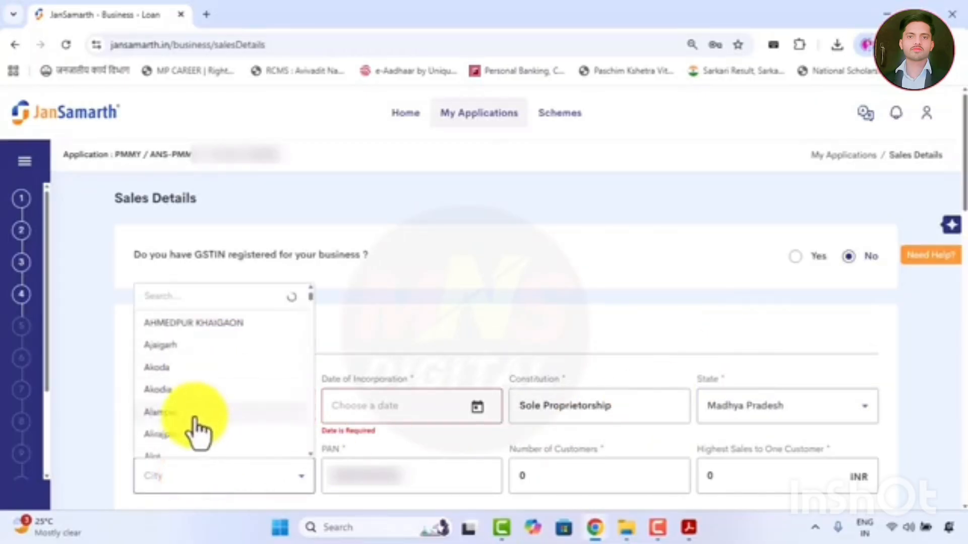
left_click(216, 363)
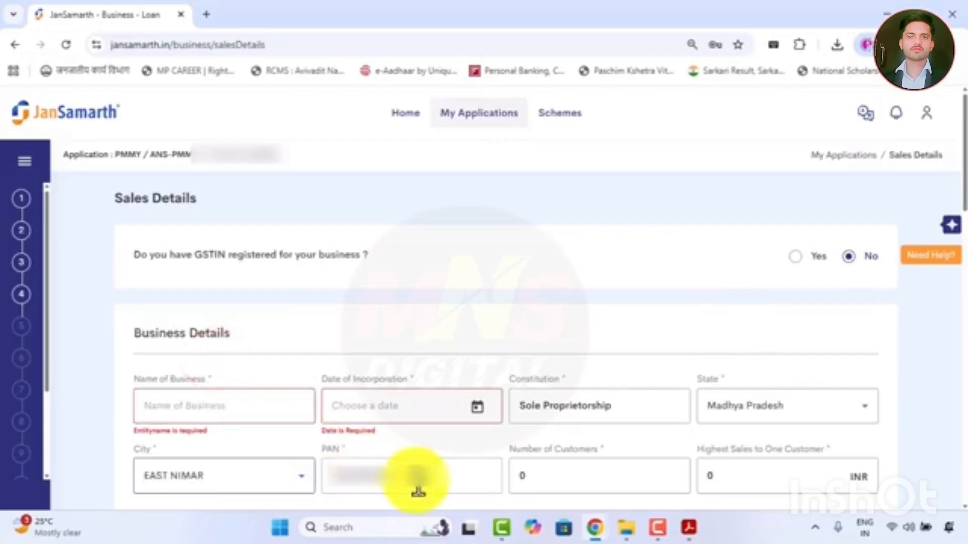
left_click(545, 476)
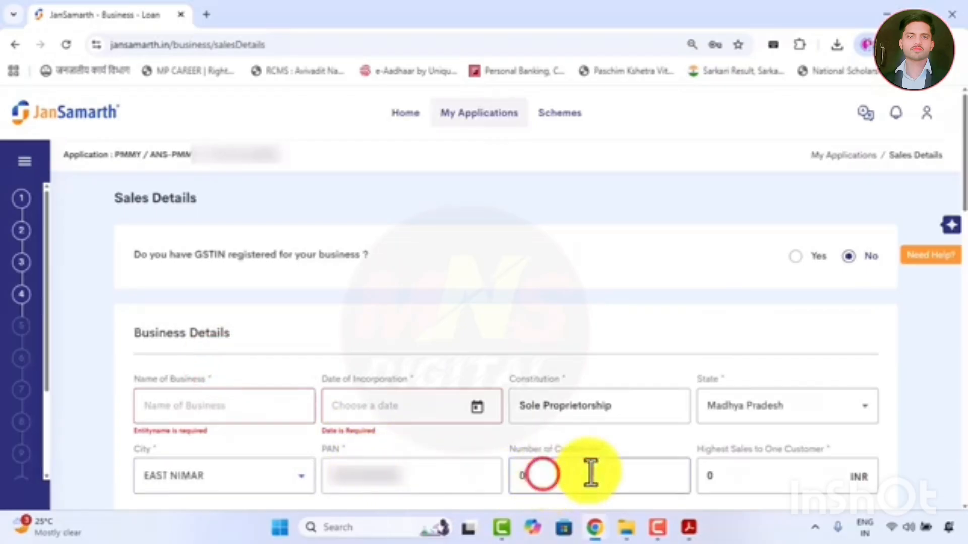
left_click(744, 477)
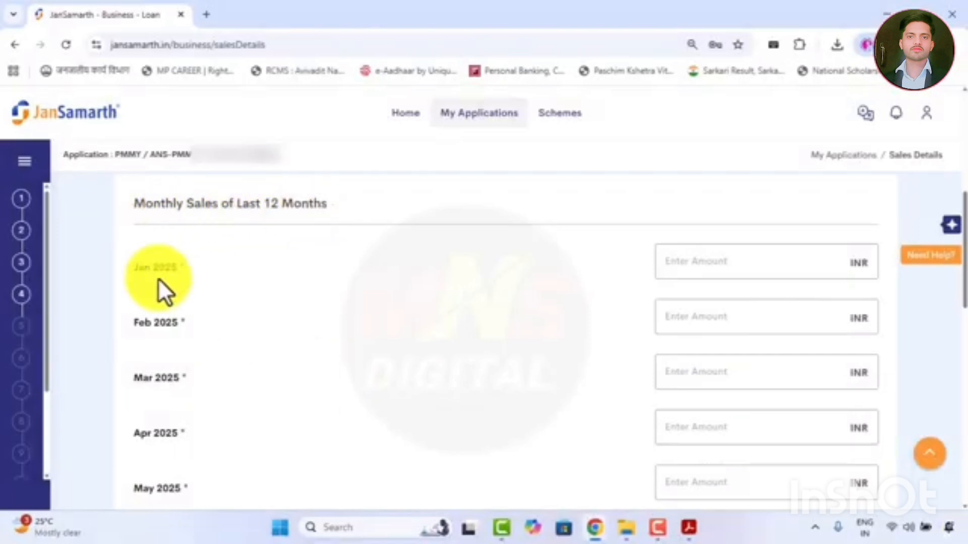
Enter the 2025 monthly sales, including 4,000 for August, 5,666 for September, 10,000 for October, 15,000 for November and 25,000 for December, and proceed.
scroll(173, 303, "down", 3)
scroll(173, 303, "up", 3)
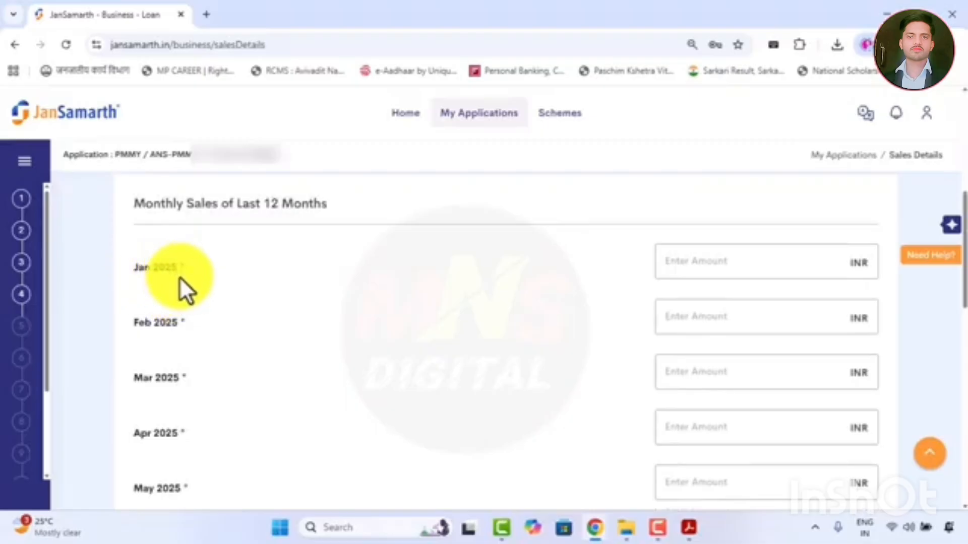
scroll(180, 280, "down", 5)
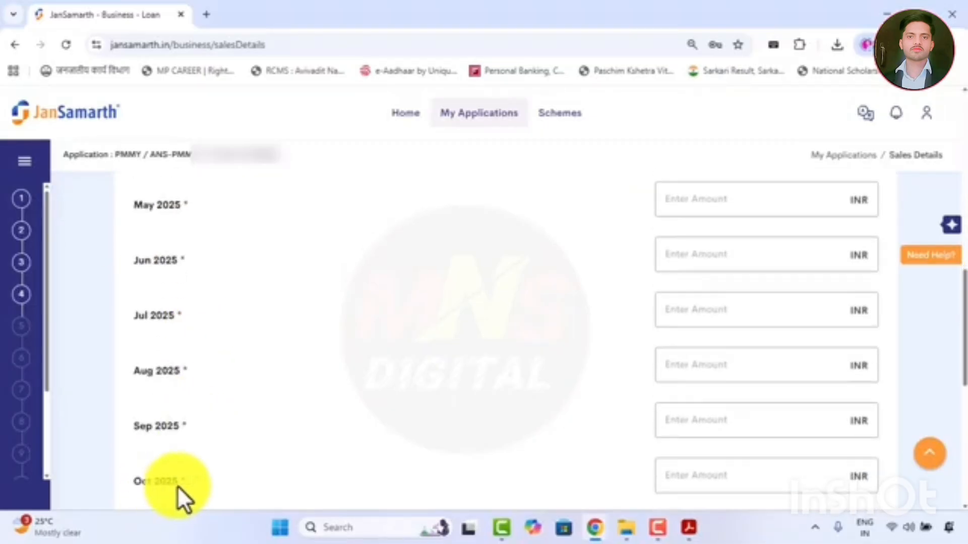
scroll(178, 485, "down", 3)
scroll(482, 436, "up", 3)
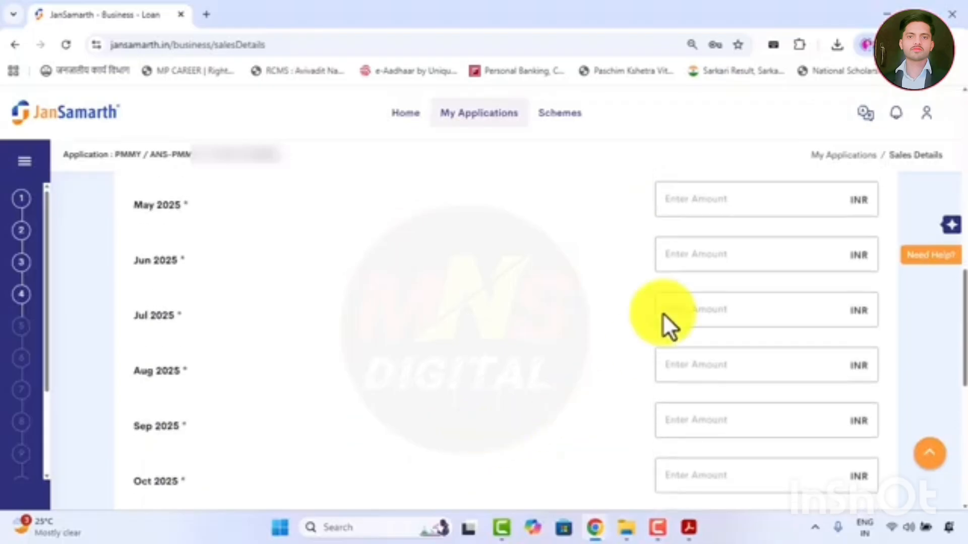
scroll(685, 272, "up", 4)
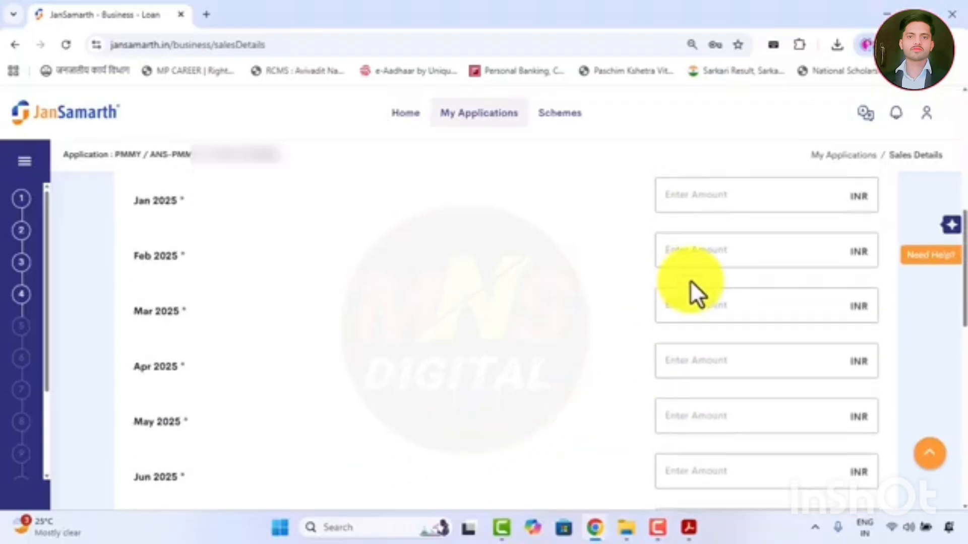
scroll(691, 281, "up", 1)
left_click(710, 261)
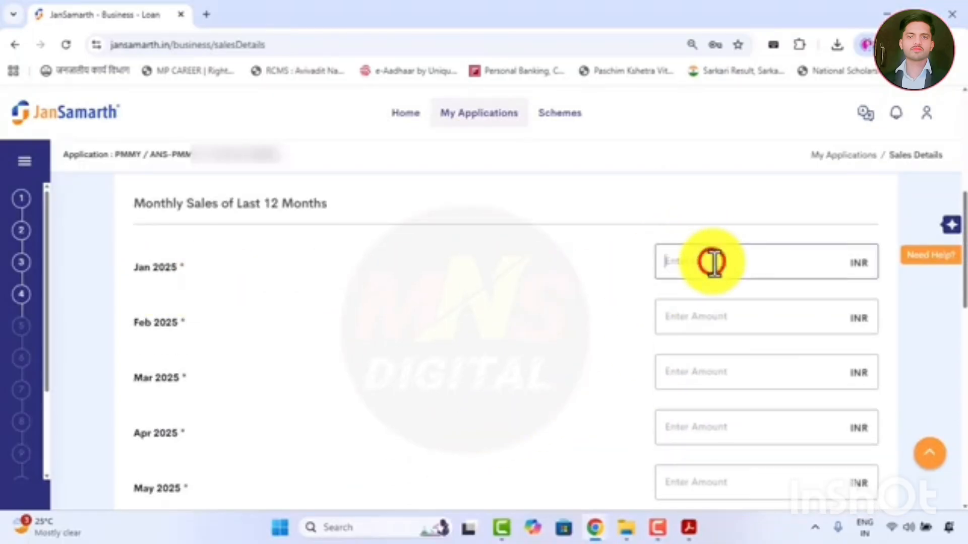
left_click(739, 316)
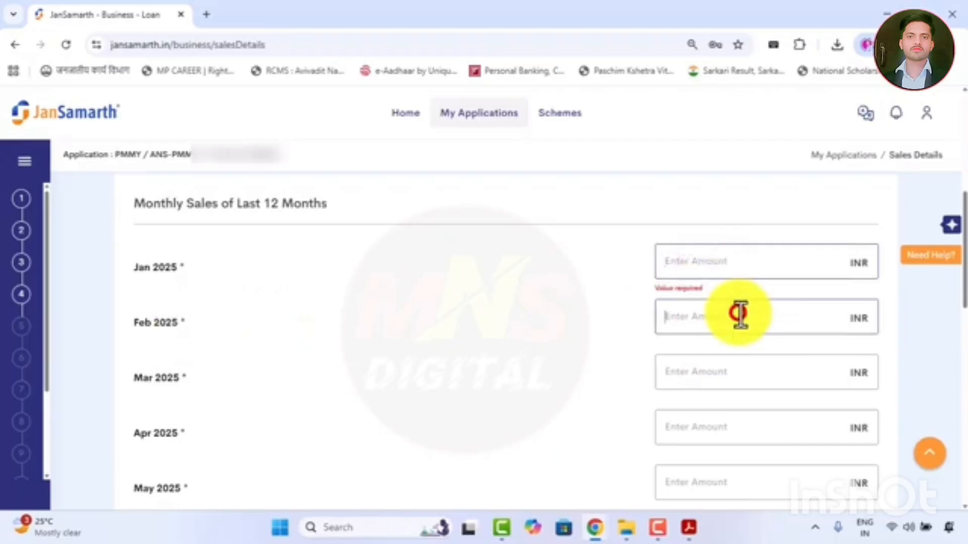
left_click(579, 425)
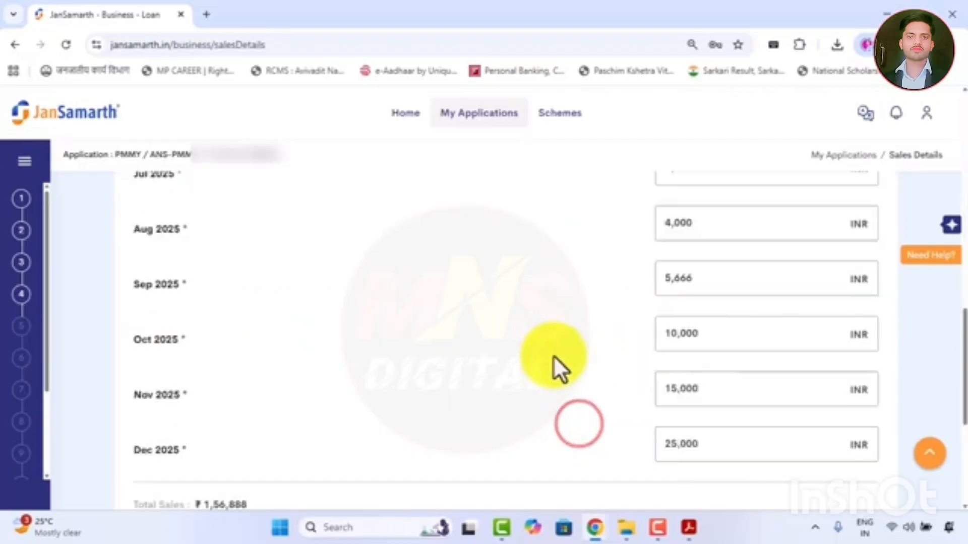
scroll(510, 342, "up", 3)
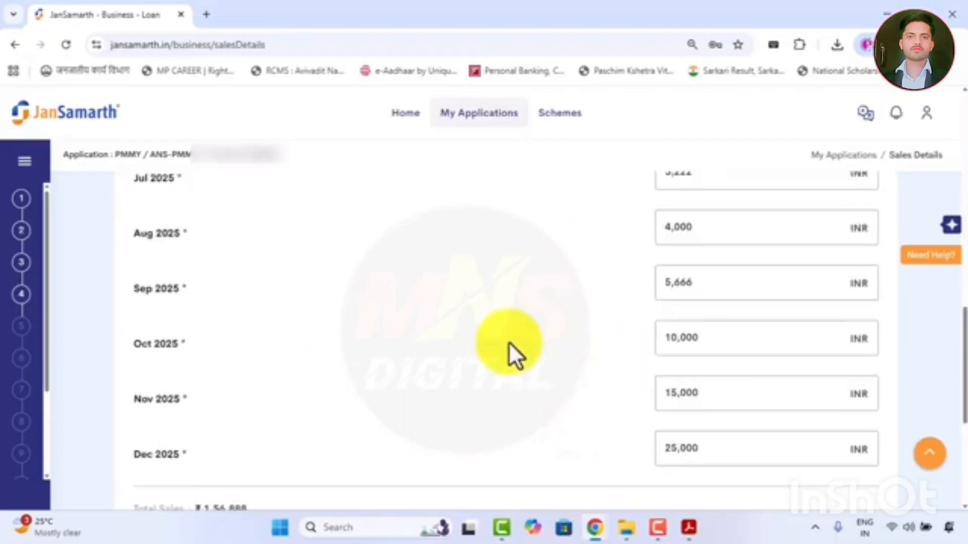
scroll(758, 260, "down", 5)
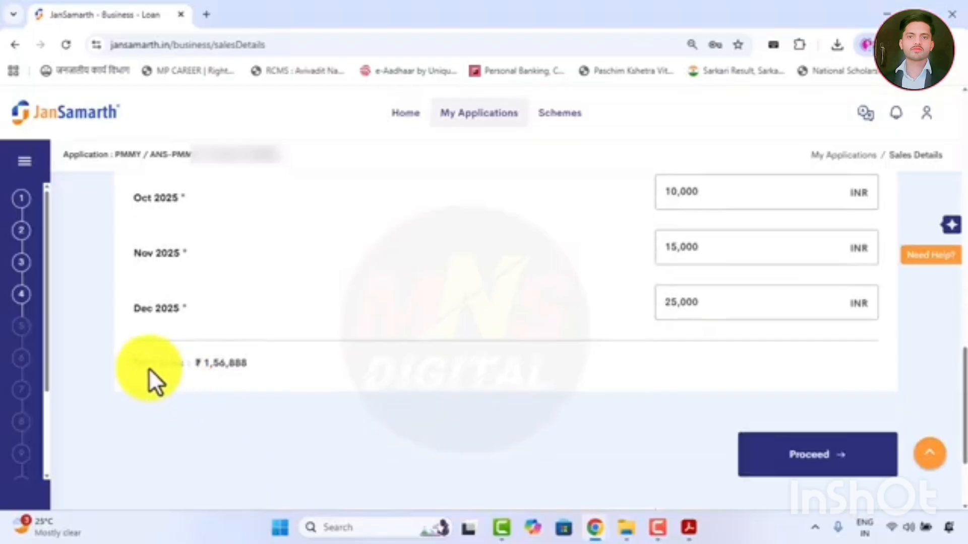
left_click(808, 465)
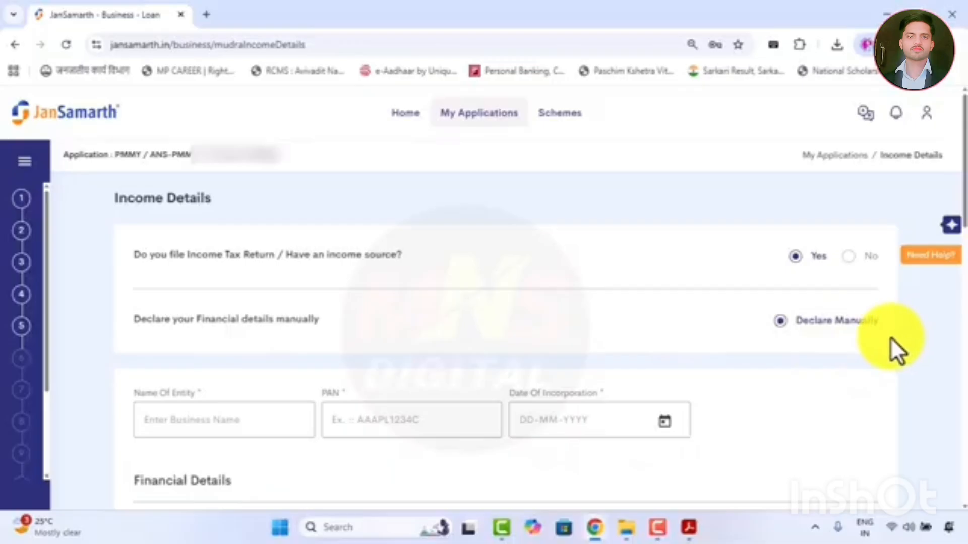
Go through the entity name, PAN and date of incorporation fields of the income details, down to the Financial Details section.
left_click(180, 421)
left_click(417, 419)
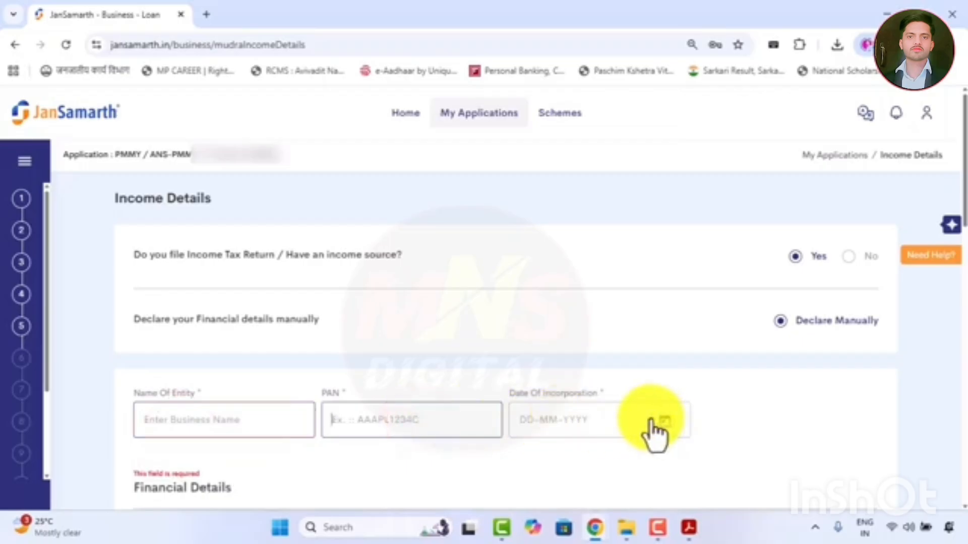
scroll(426, 286, "down", 5)
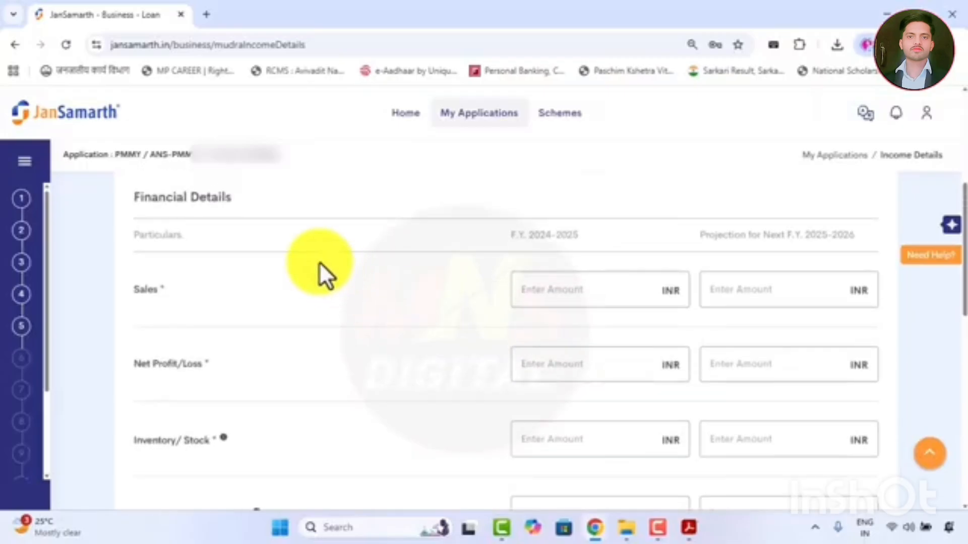
left_click(128, 198)
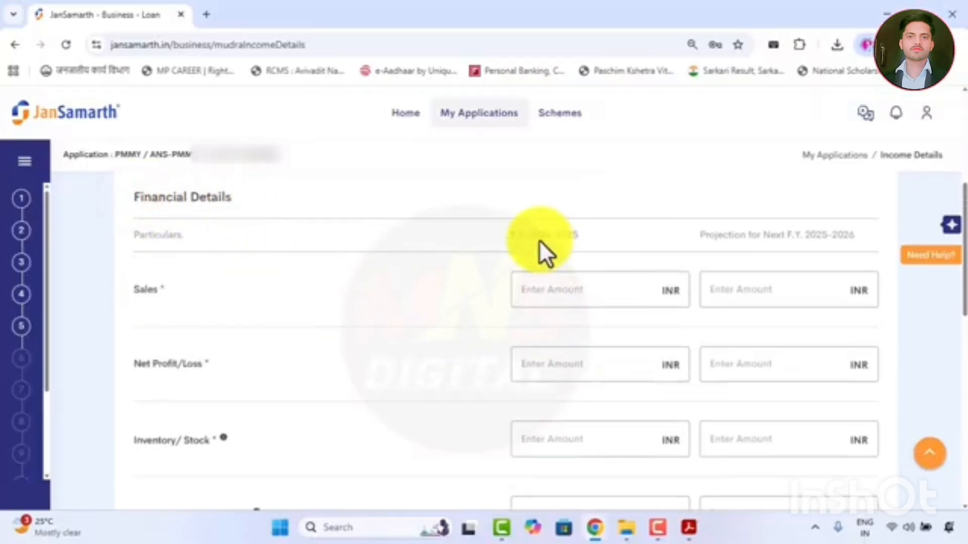
Go through the Sales, Net Profit/Loss and Inventory/Stock amount fields for F.Y. 2024-2025 and the projected F.Y. 2025-2026.
left_click(565, 283)
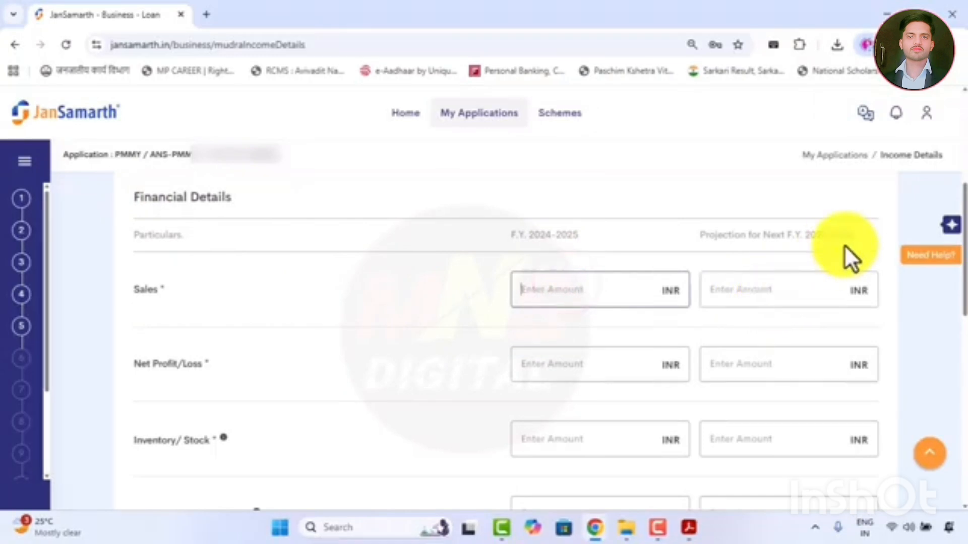
left_click(773, 283)
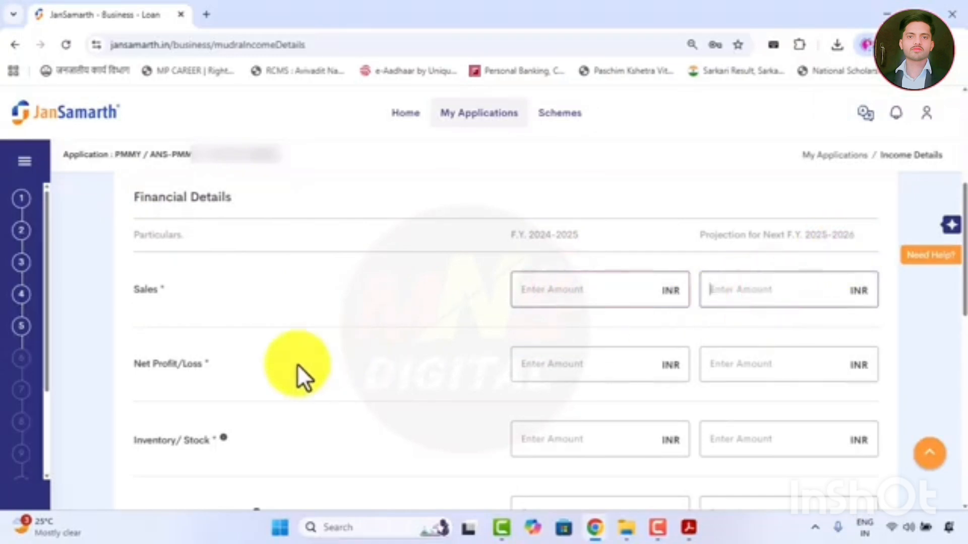
left_click(561, 360)
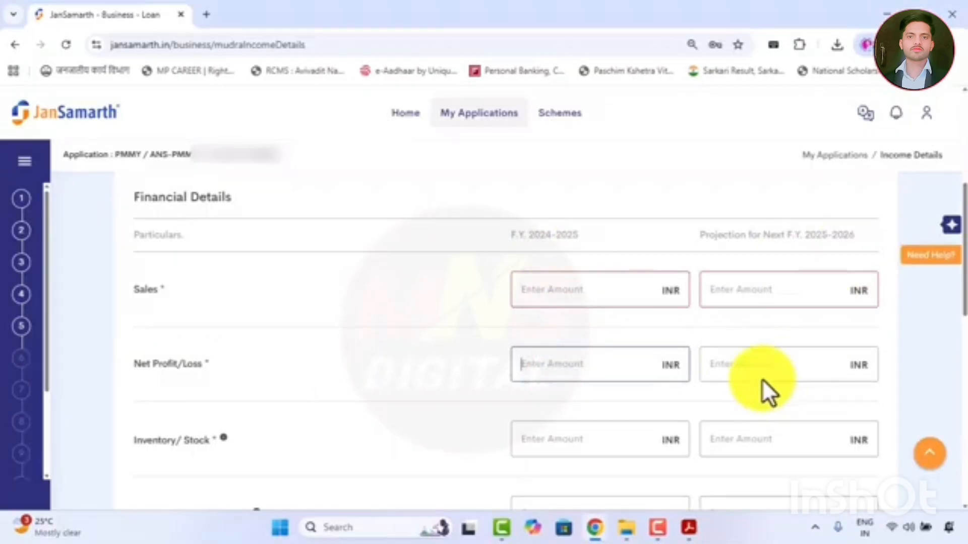
left_click(558, 438)
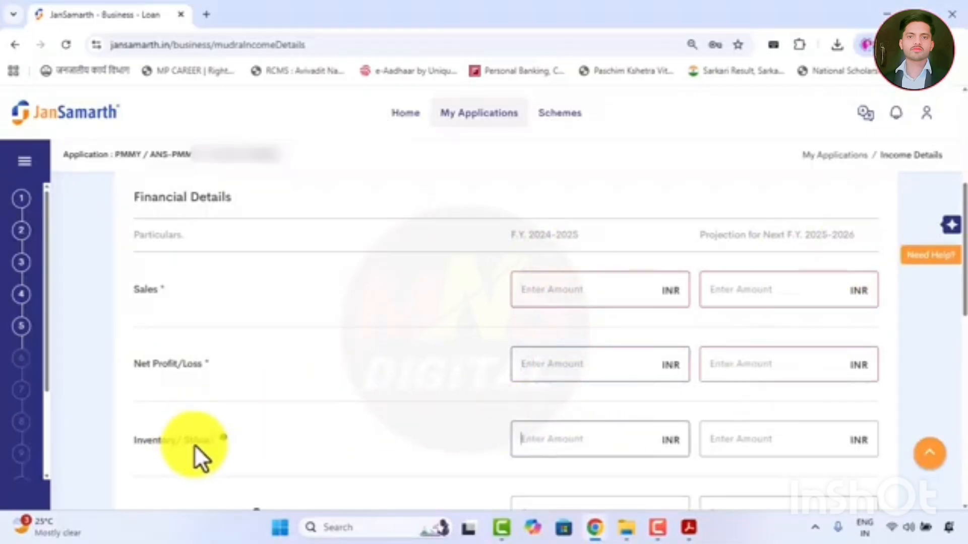
left_click(762, 440)
Go through the Receivable from debtors fields and the remaining financial rows down to Total Liabilities, and proceed to the bank account details.
scroll(765, 442, "down", 2)
scroll(765, 441, "down", 1)
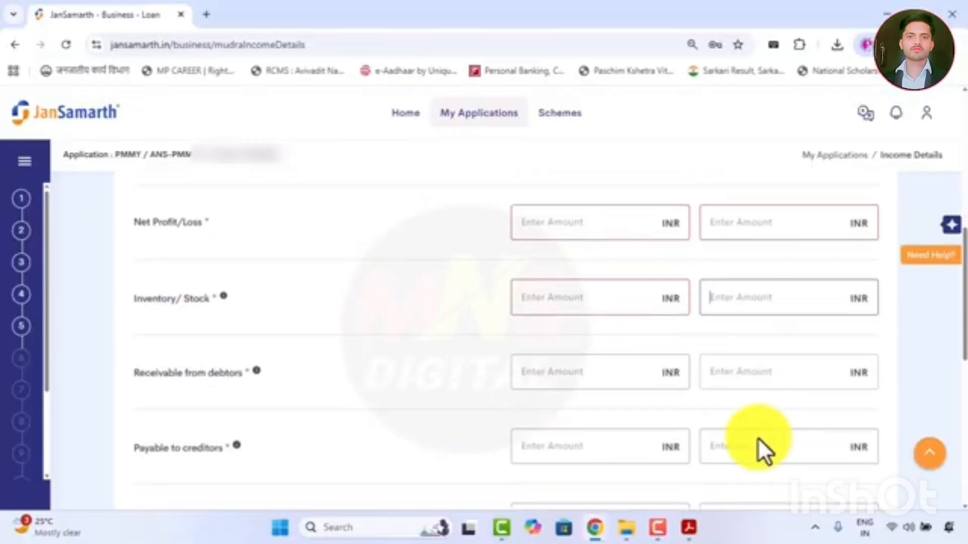
left_click(580, 373)
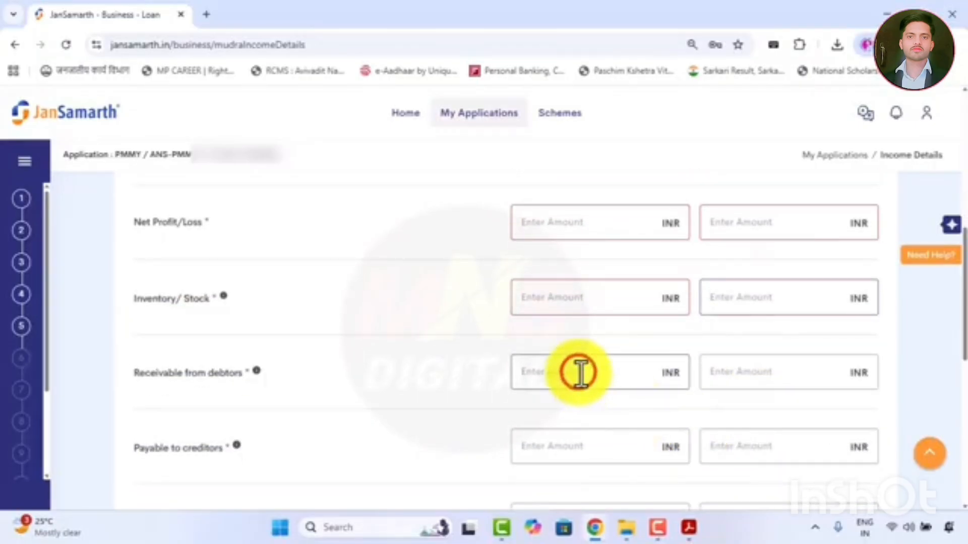
left_click(760, 371)
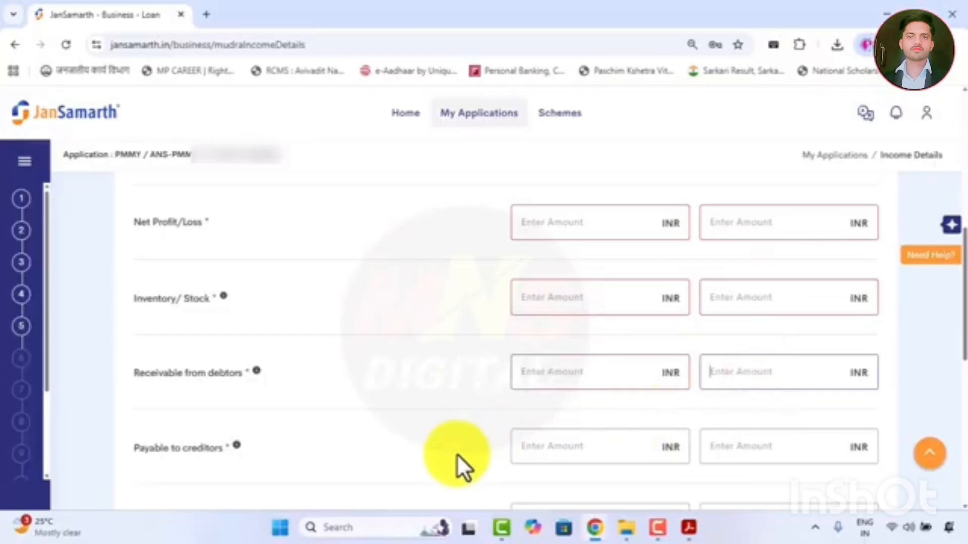
scroll(595, 331, "down", 8)
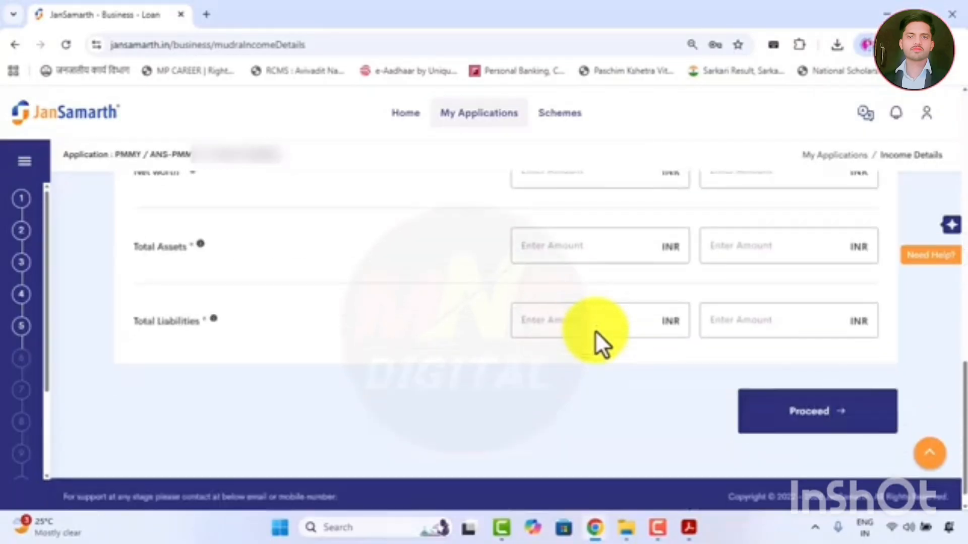
left_click(806, 419)
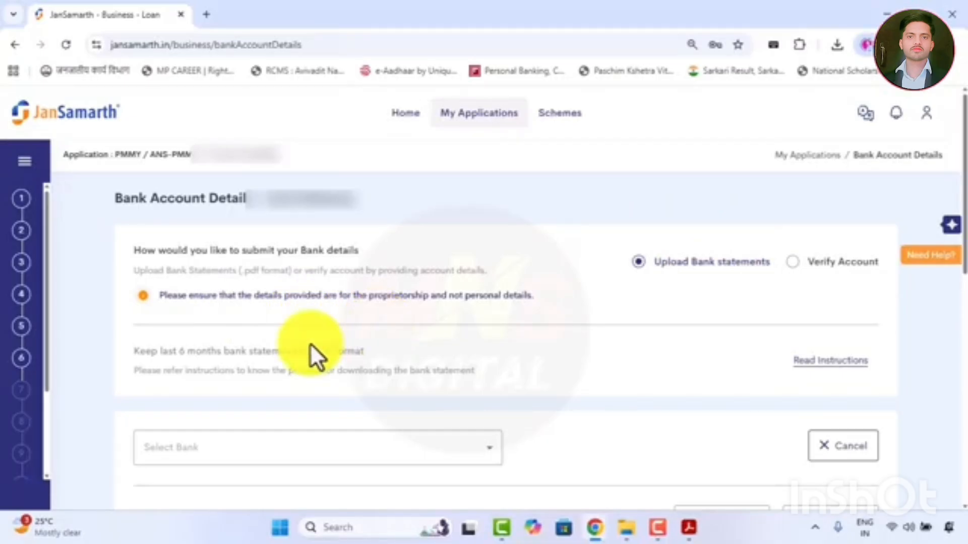
Choose Verify Account for submitting the bank details and go through the account holder name and account opening year fields.
left_click(795, 266)
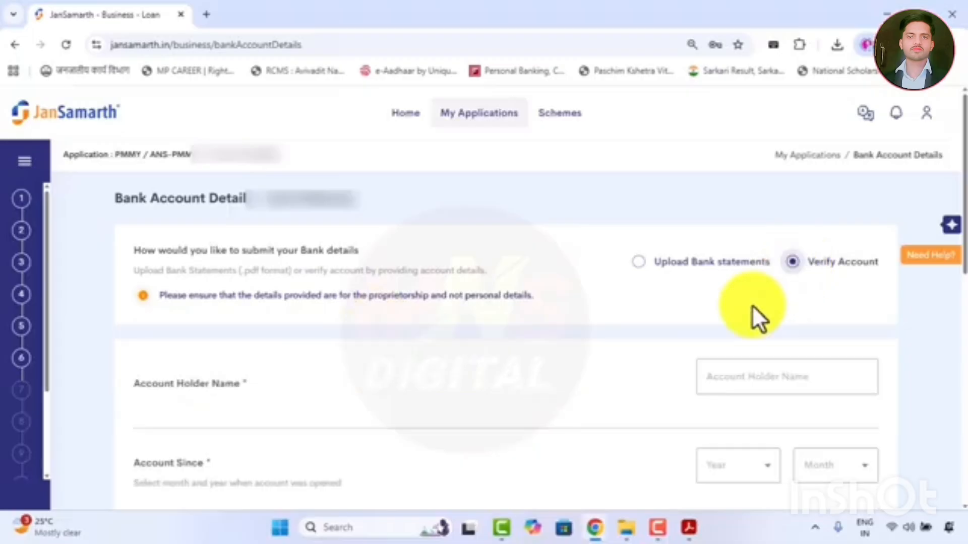
left_click(743, 378)
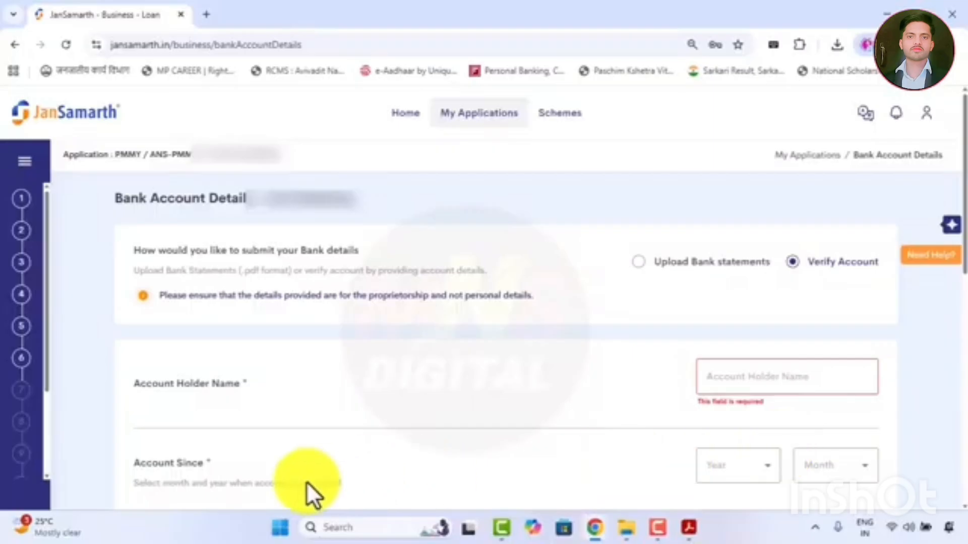
left_click(729, 470)
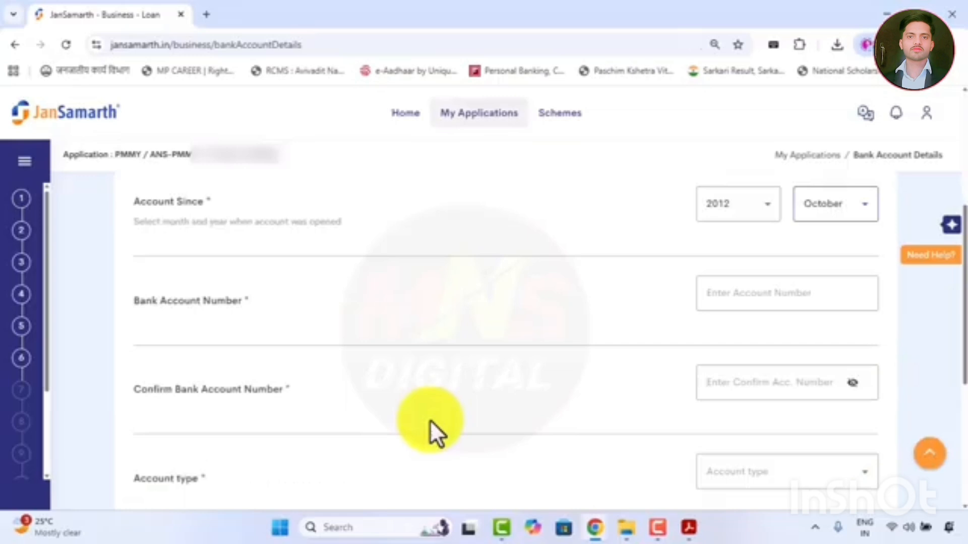
Go through the bank account number and its confirmation fields, and set the account type to Saving.
scroll(432, 432, "down", 3)
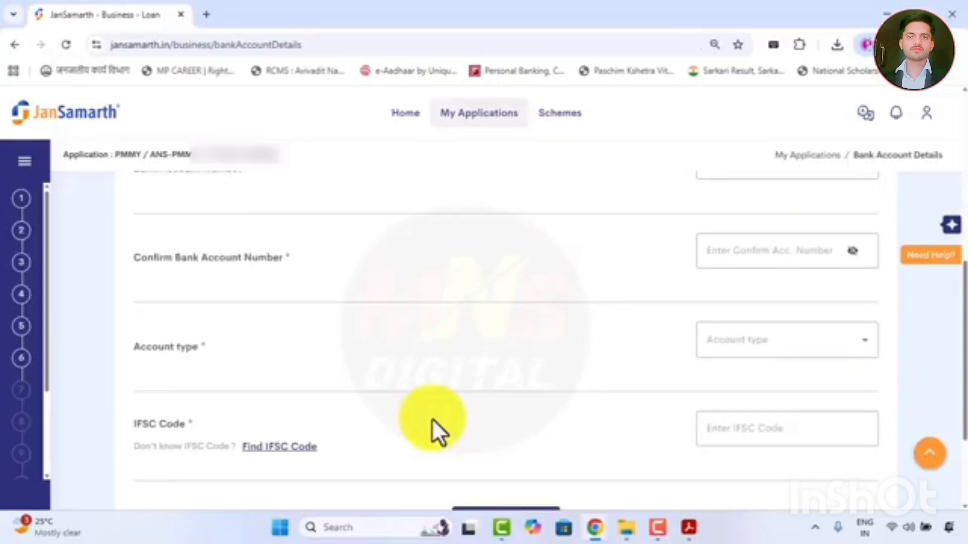
scroll(418, 426, "up", 2)
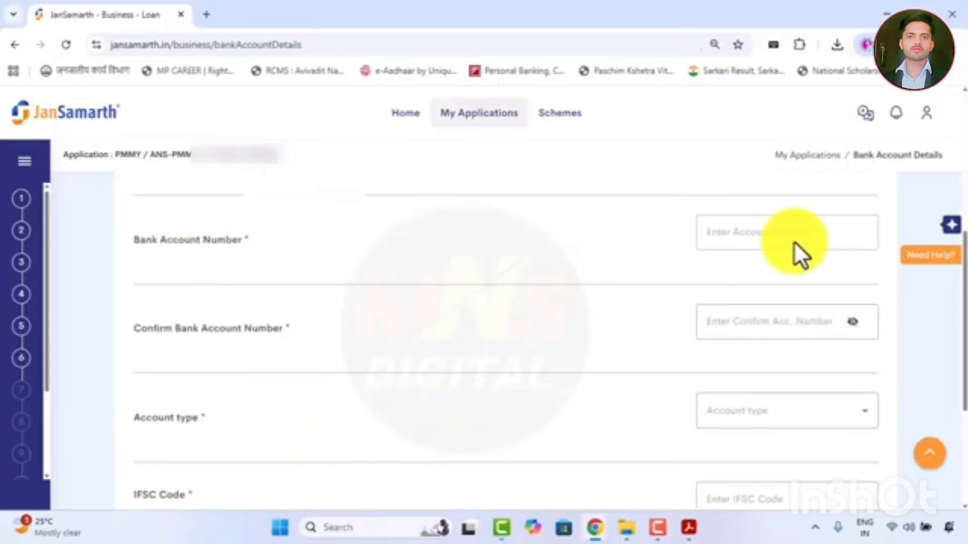
left_click(781, 235)
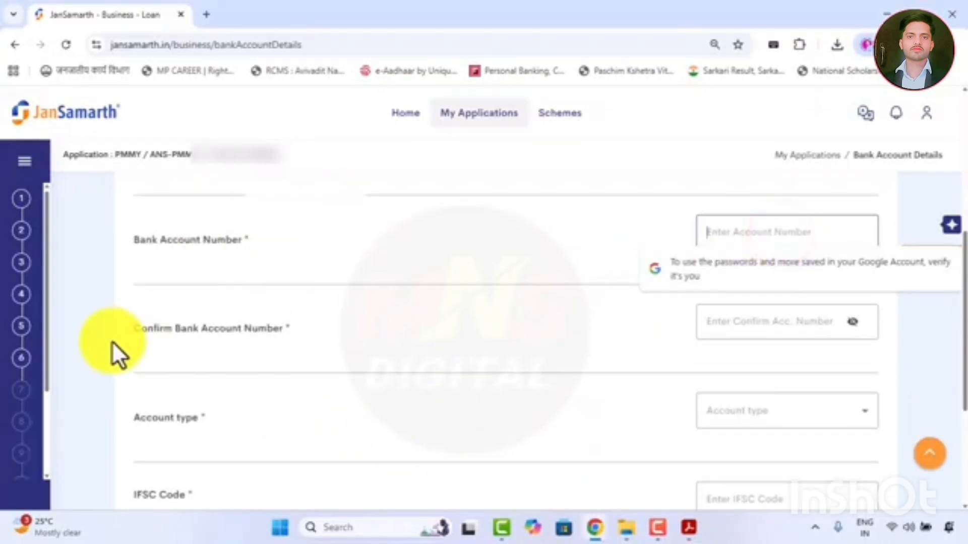
left_click(739, 320)
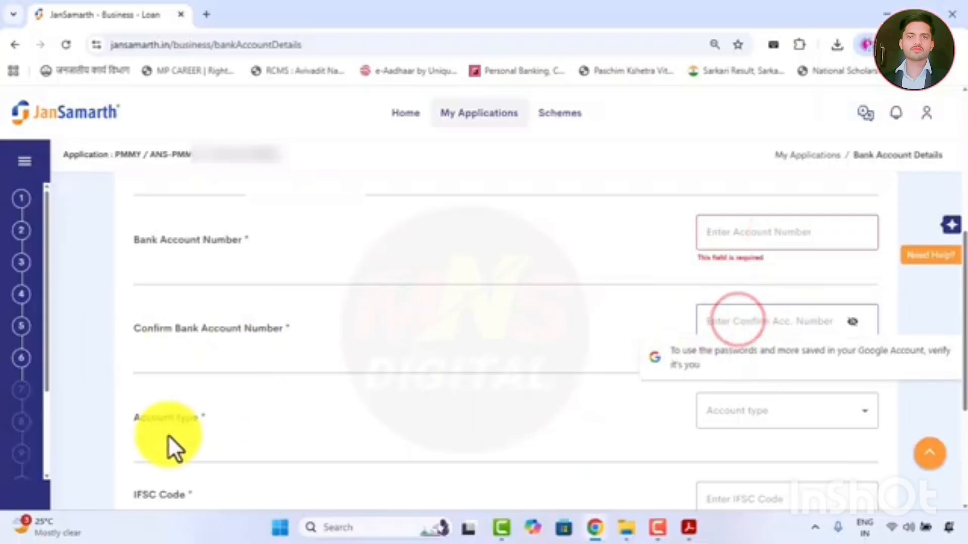
left_click(788, 421)
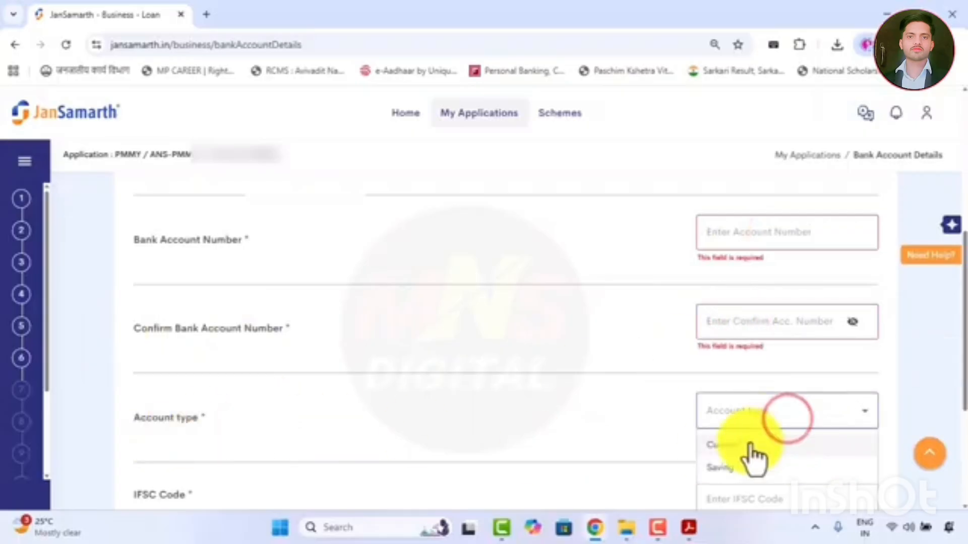
left_click(737, 469)
scroll(620, 474, "down", 1)
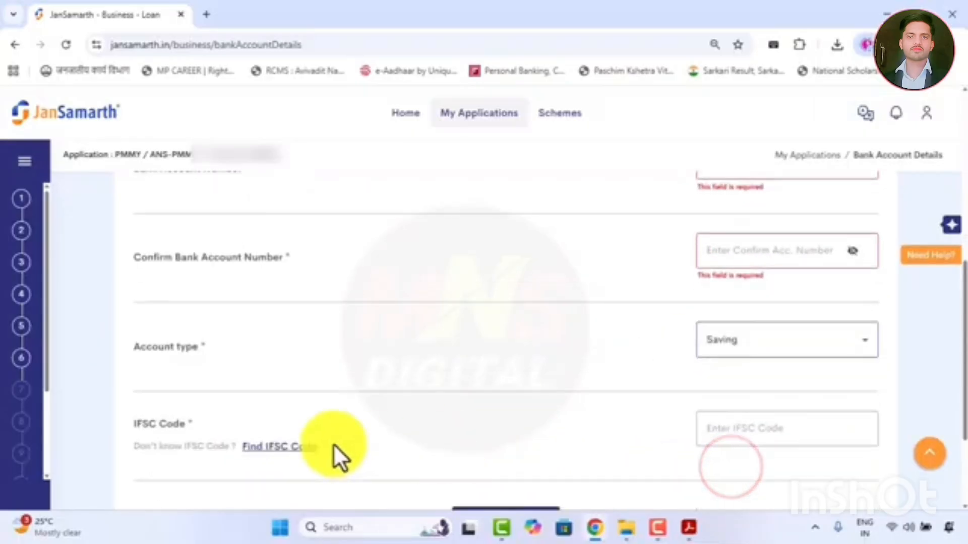
Go through the IFSC code field and verify the bank account details.
left_click(735, 429)
scroll(736, 427, "down", 1)
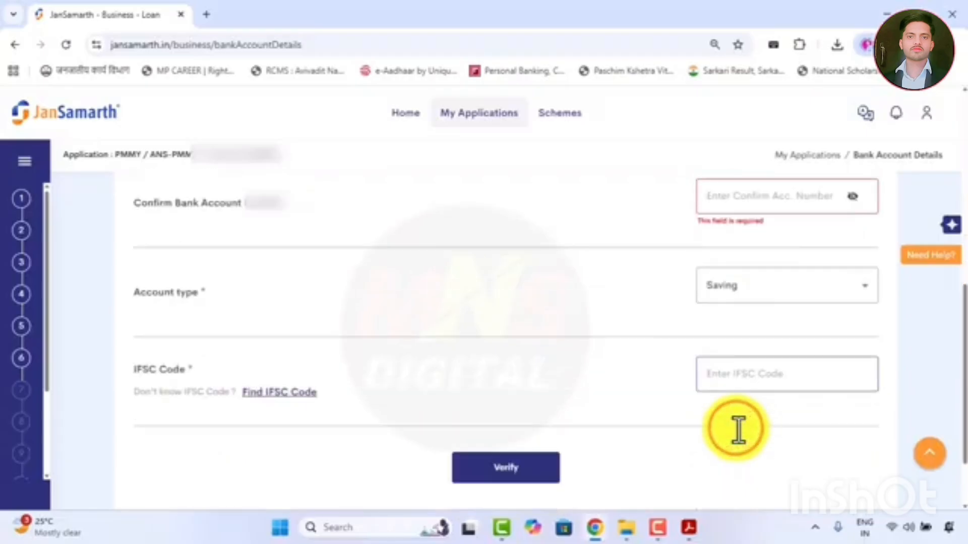
left_click(528, 465)
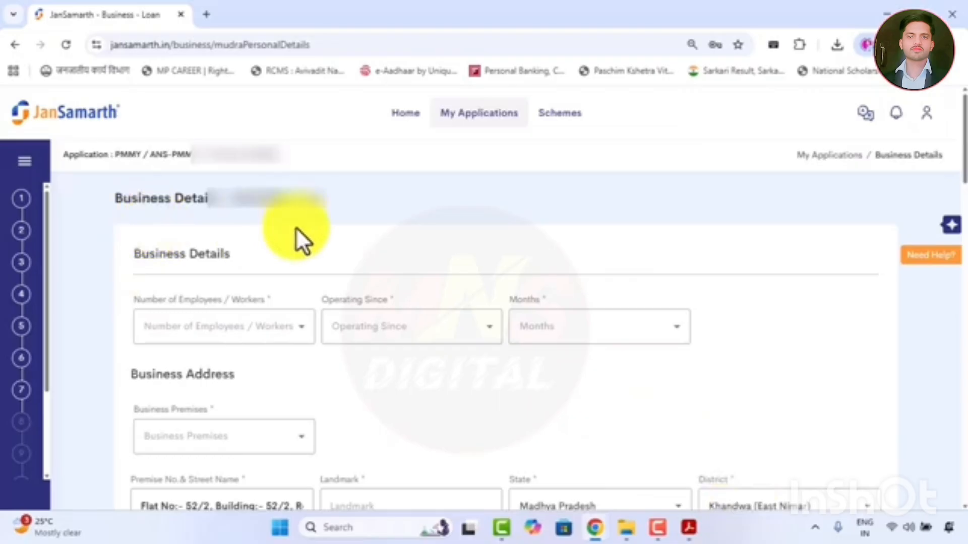
Set the number of employees to 1 and the business's operating start to March 2024.
left_click(201, 325)
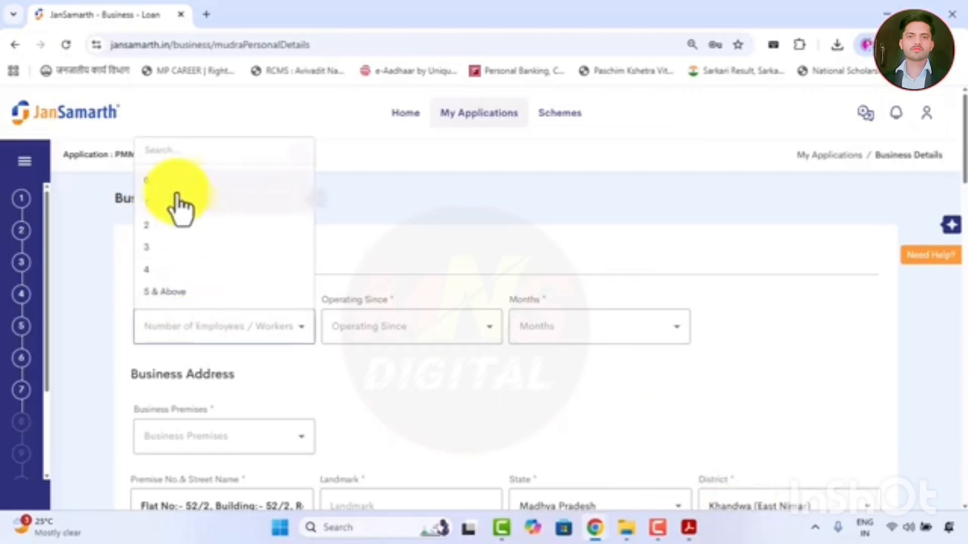
left_click(173, 207)
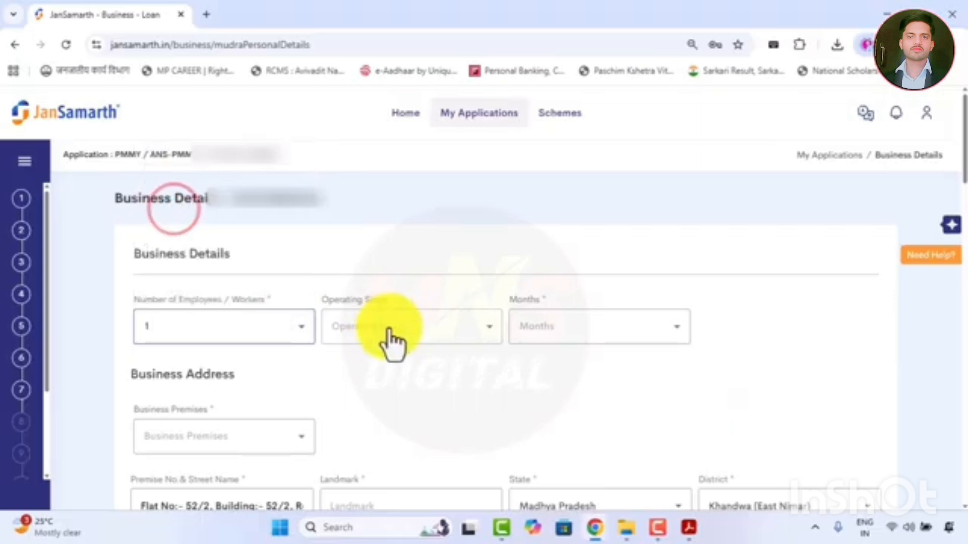
left_click(388, 334)
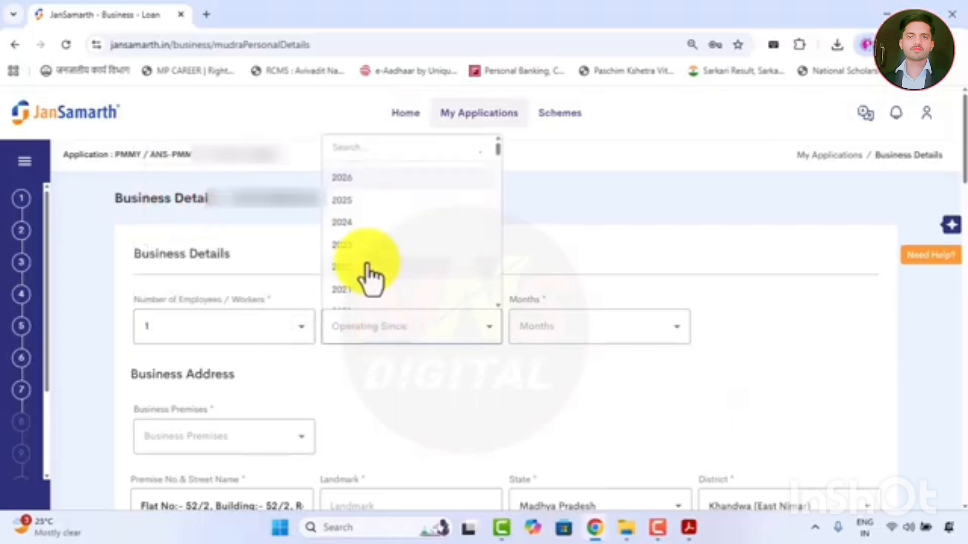
left_click(355, 222)
left_click(539, 332)
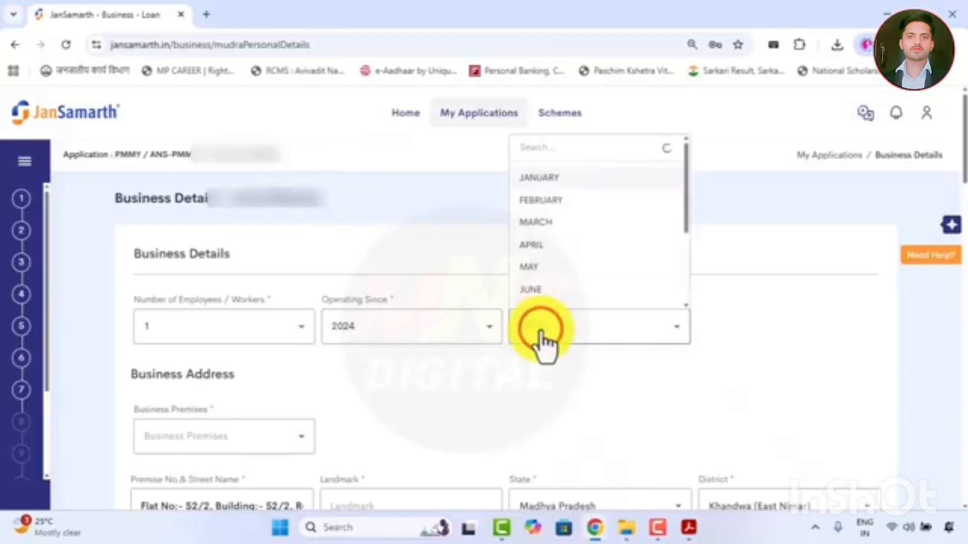
left_click(540, 222)
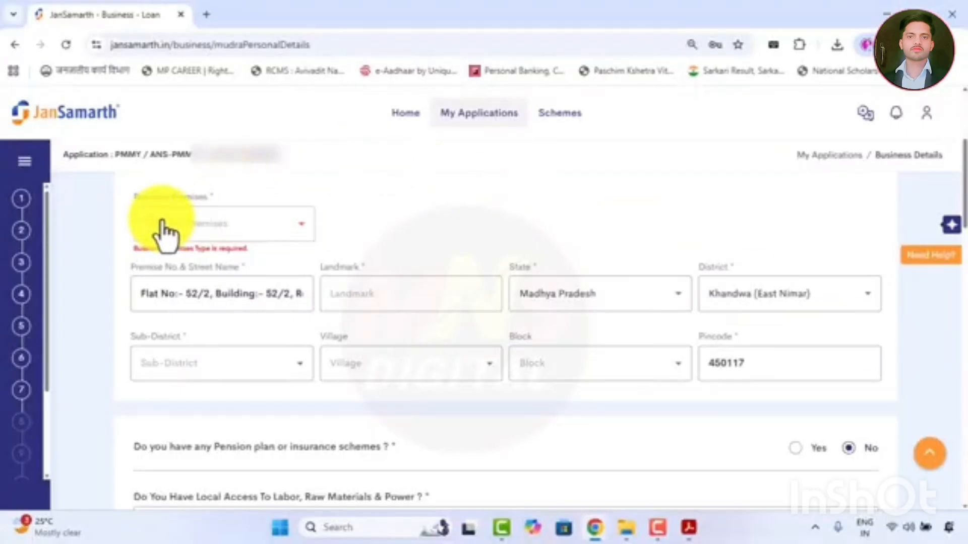
Set the business premises to Owned and edit the premise number and street name, continuing to the landmark field.
left_click(217, 221)
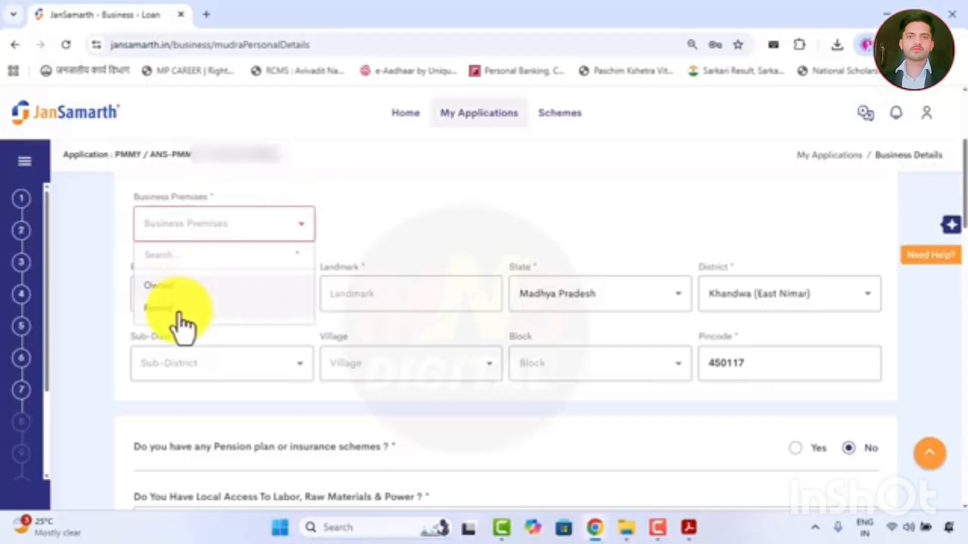
left_click(175, 284)
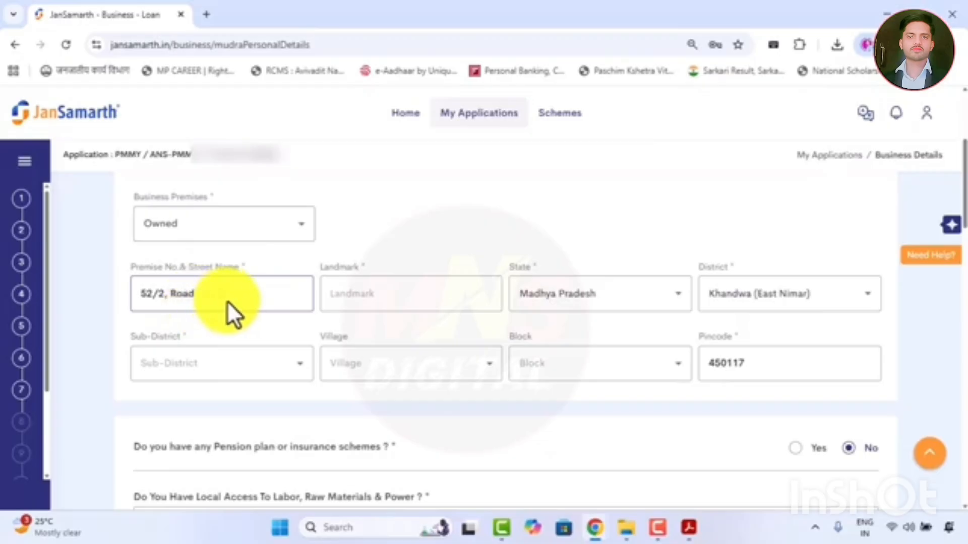
left_click(380, 297)
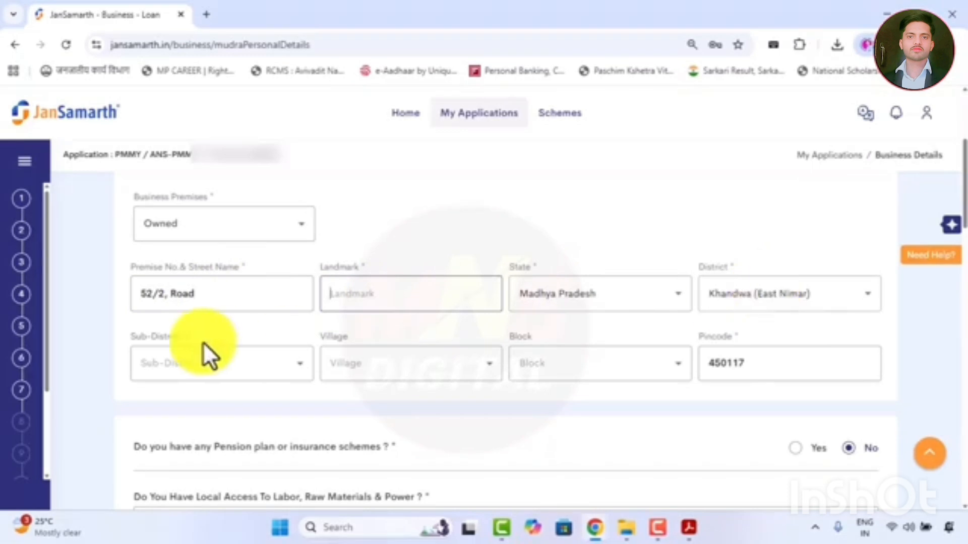
Choose the sub-district, village and block of the business address.
left_click(186, 359)
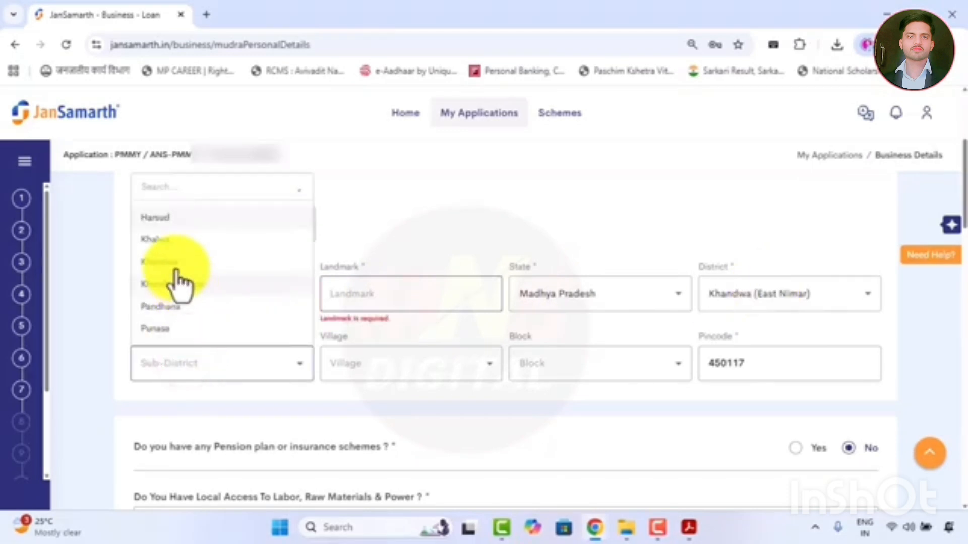
left_click(171, 241)
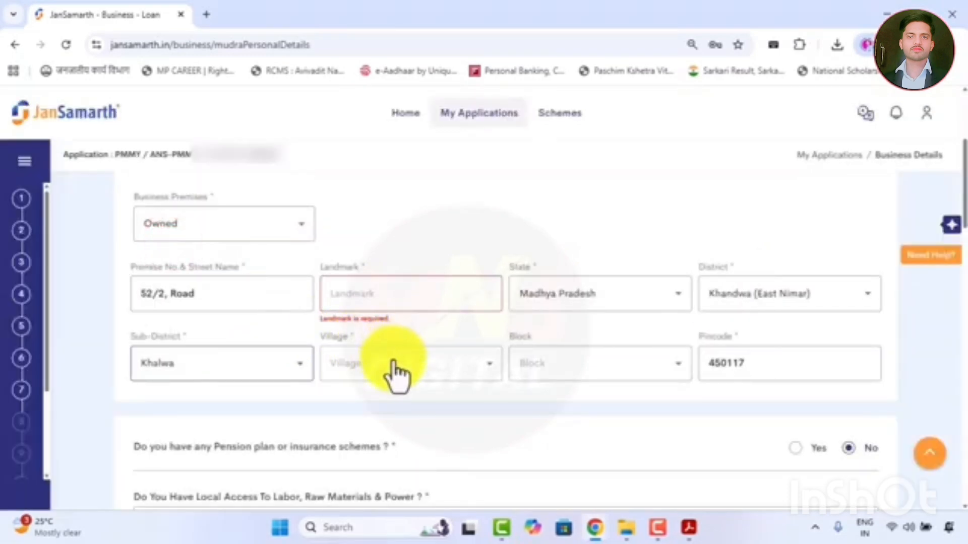
left_click(392, 360)
scroll(392, 315, "down", 2)
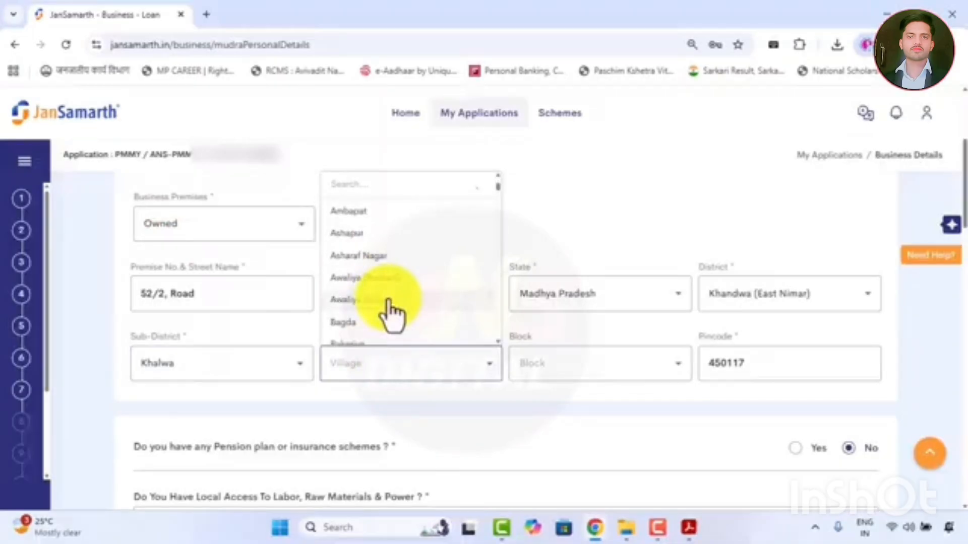
scroll(389, 313, "down", 2)
left_click(386, 312)
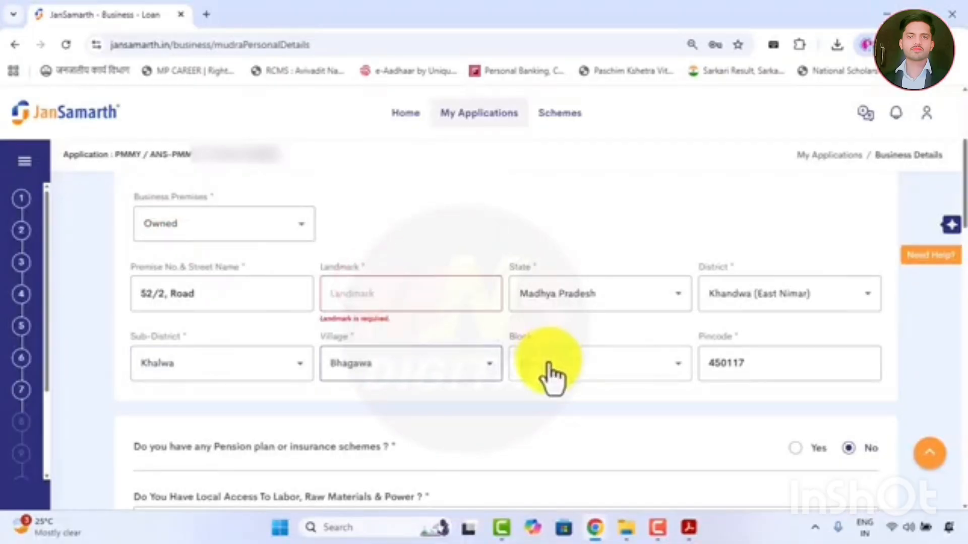
left_click(548, 362)
left_click(542, 428)
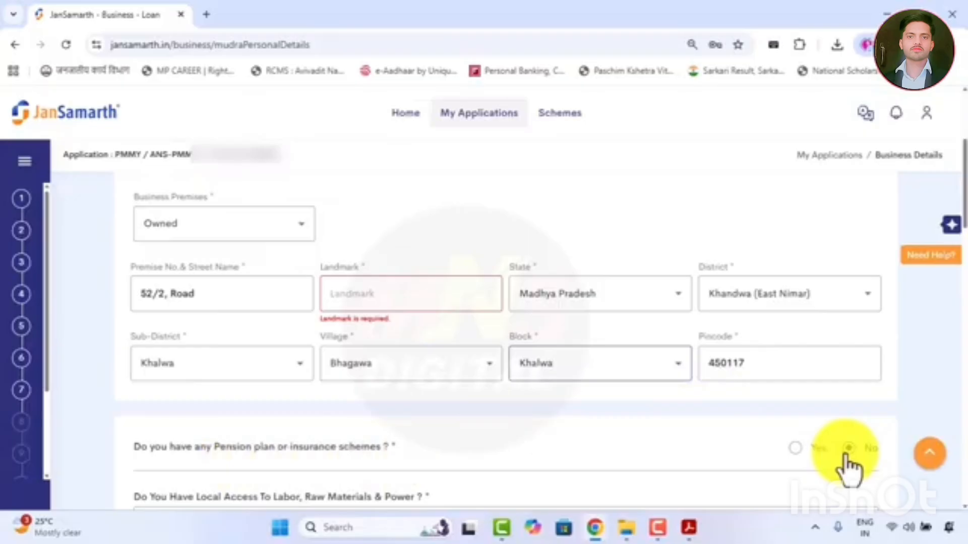
Set the local access to labor, raw materials and power to "Access to inputs locally available/ tied up".
scroll(353, 303, "down", 4)
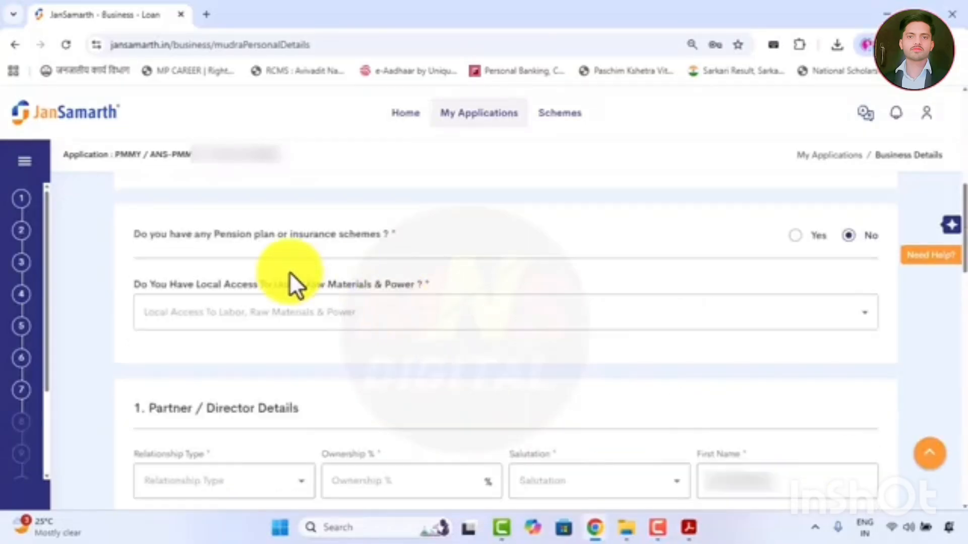
left_click(291, 308)
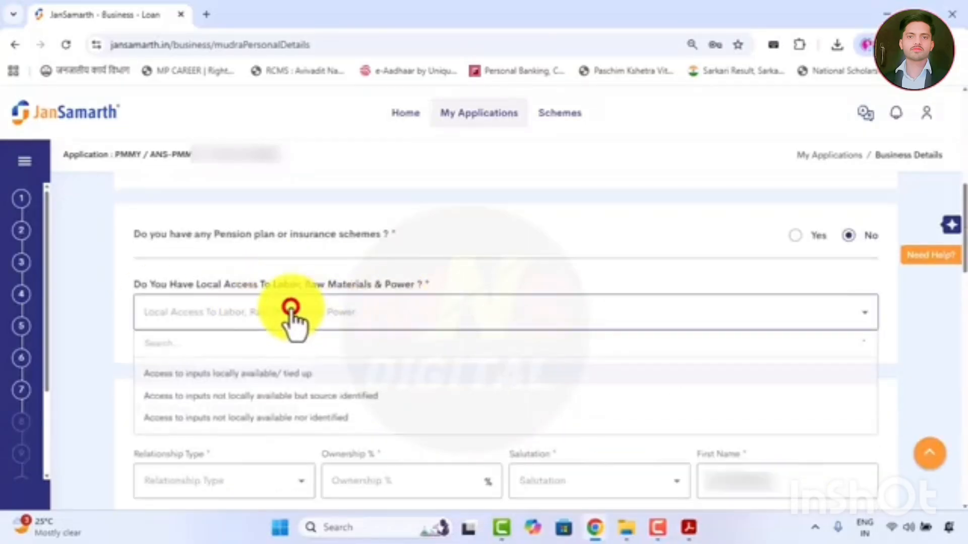
left_click(233, 373)
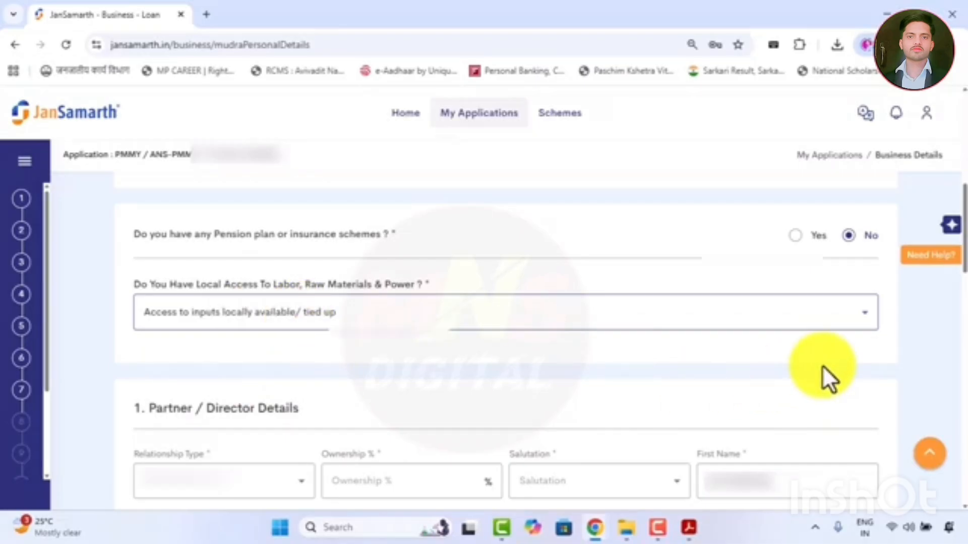
Set the relationship type to Proprietor, the ownership to 100% and the salutation to Mr.
scroll(827, 377, "down", 4)
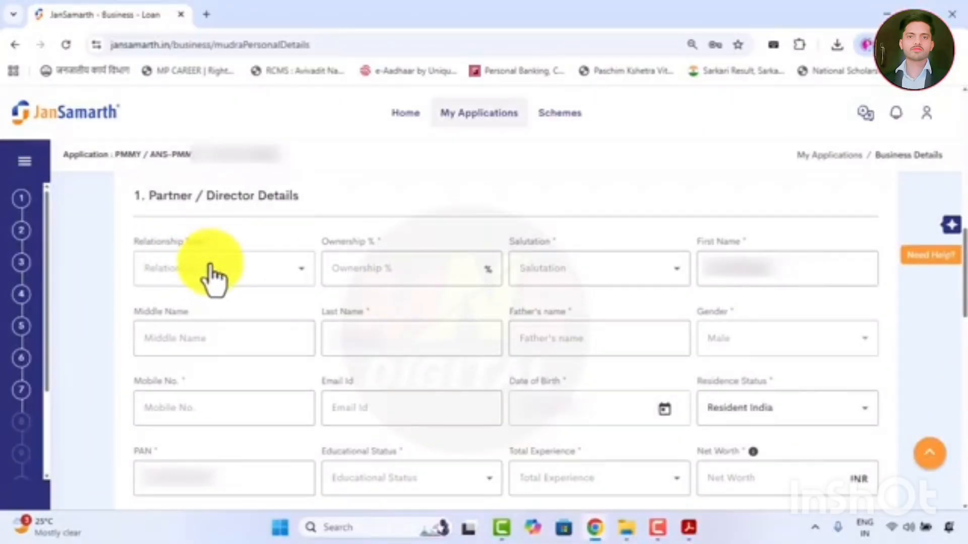
left_click(213, 275)
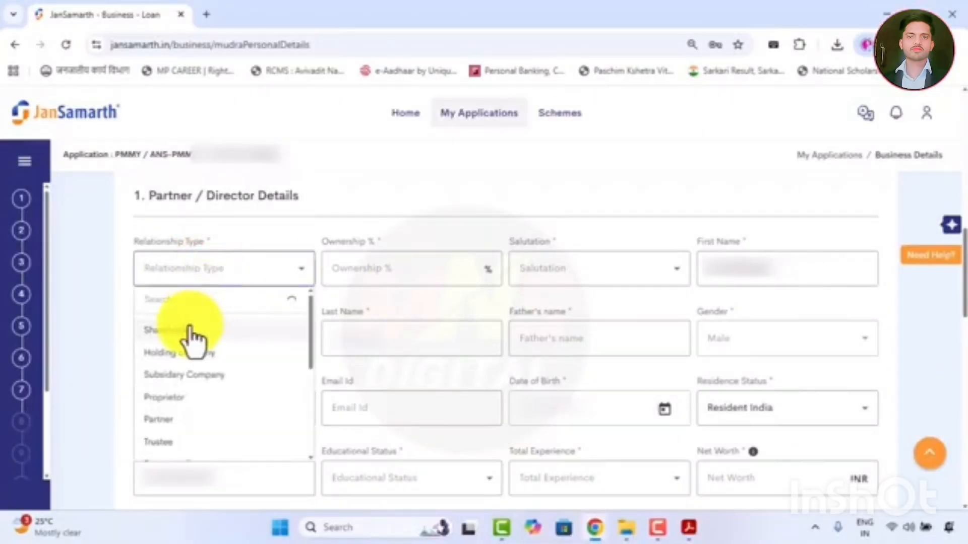
left_click(176, 397)
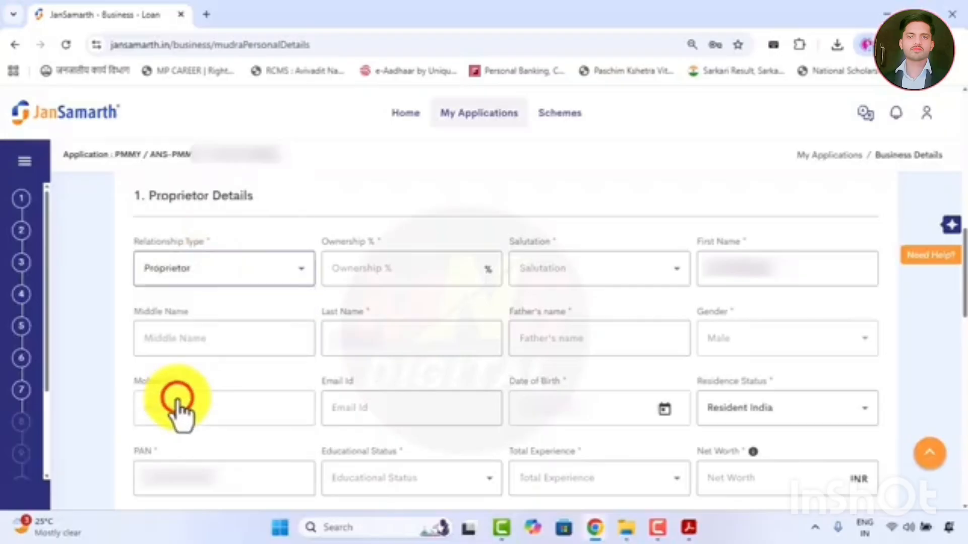
left_click(372, 270)
type("1")
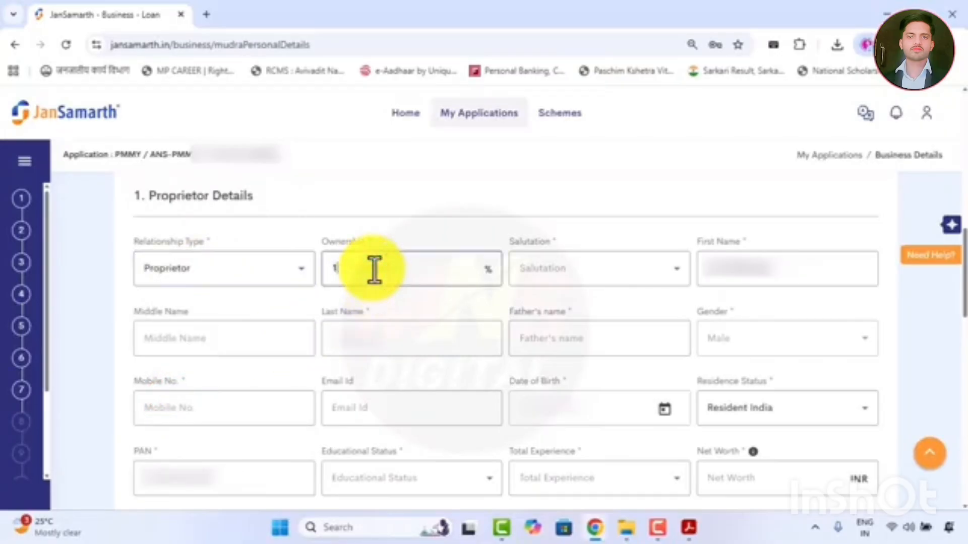
type("00")
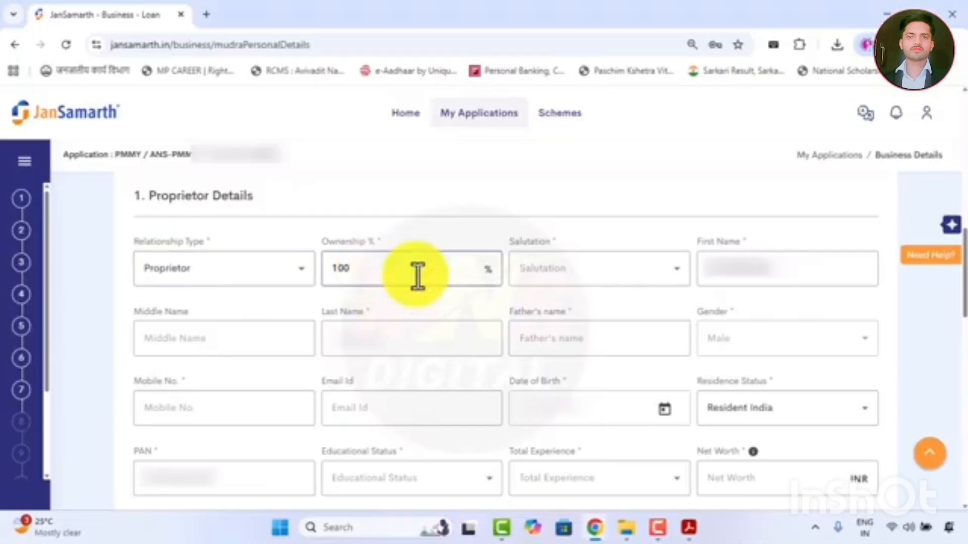
left_click(537, 267)
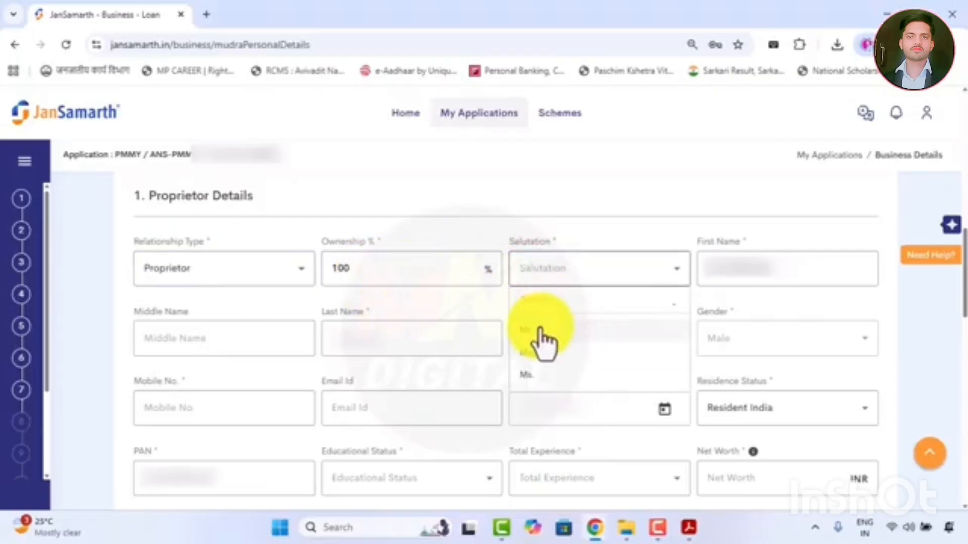
left_click(540, 329)
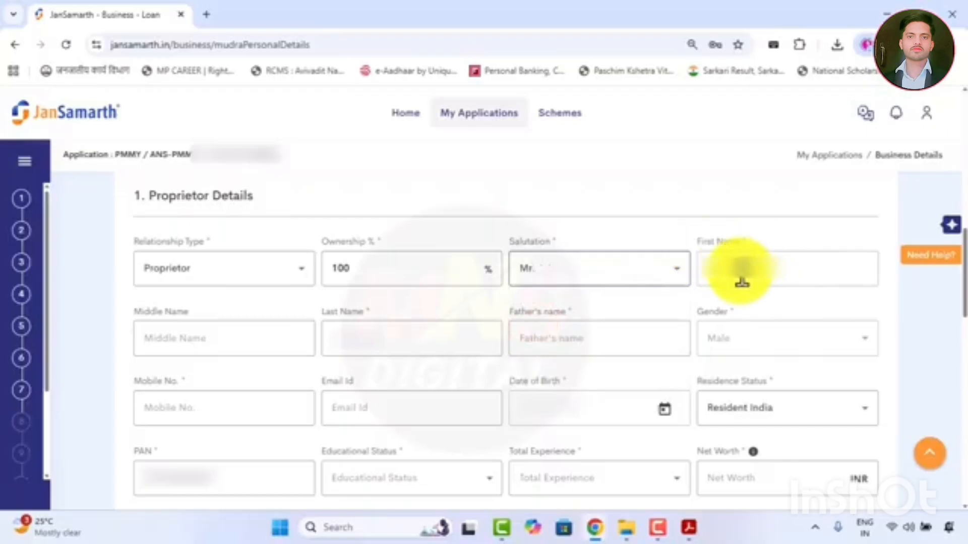
Correct the proprietor's first name, leave the middle name blank and fill in the last name.
left_click(735, 267)
right_click(746, 268)
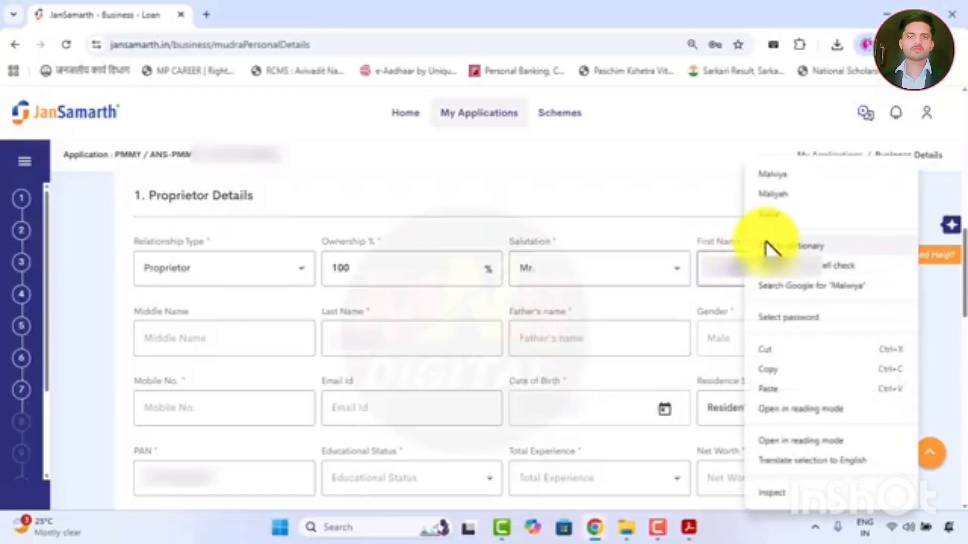
left_click(765, 214)
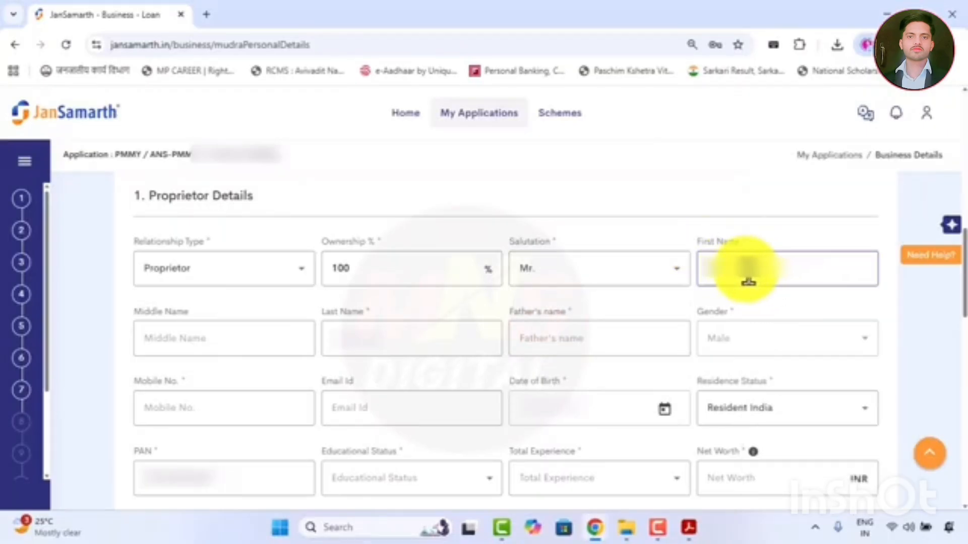
left_click(207, 337)
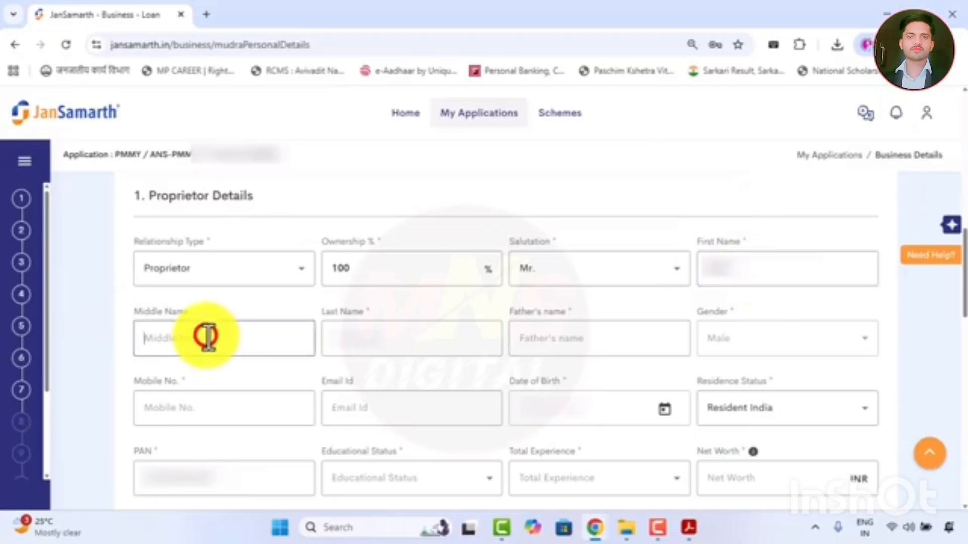
left_click(391, 337)
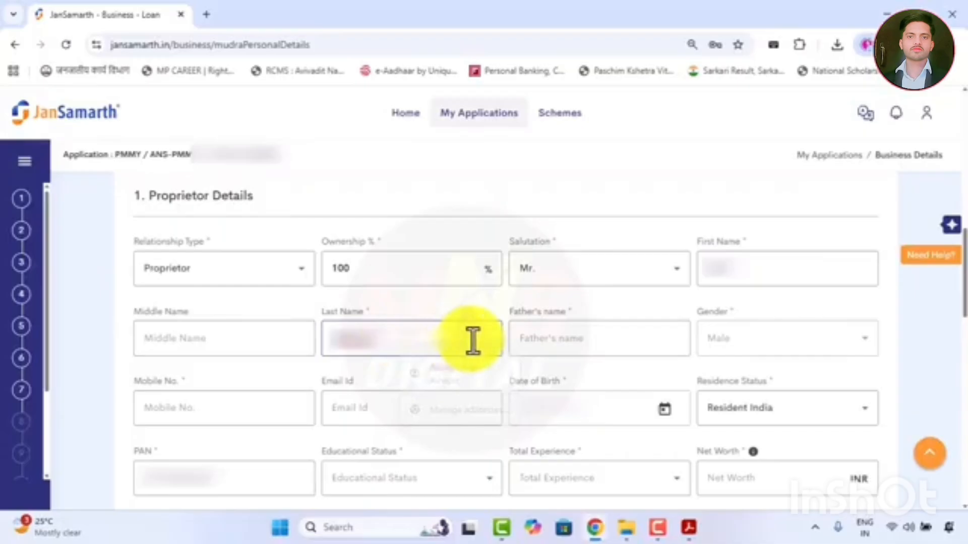
Go through the father's name field and check the residence status selection.
left_click(558, 338)
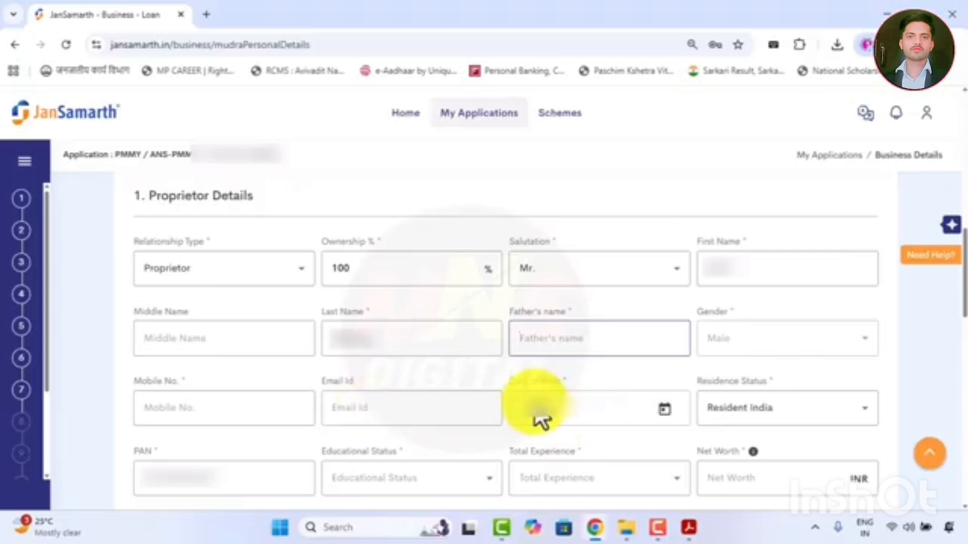
left_click(811, 416)
left_click(811, 416)
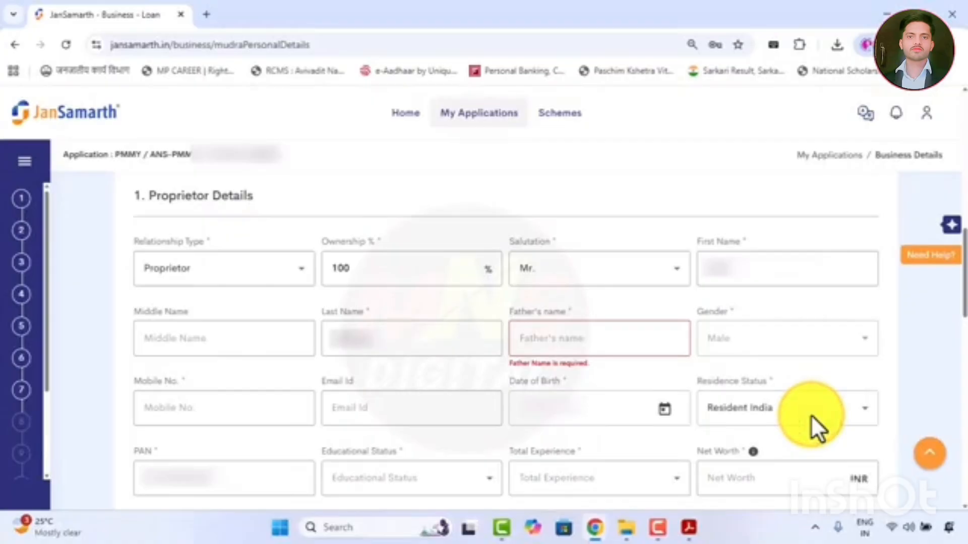
Set the proprietor's educational status to Graduate, total experience to 3 and net worth to 150000 INR.
left_click(369, 482)
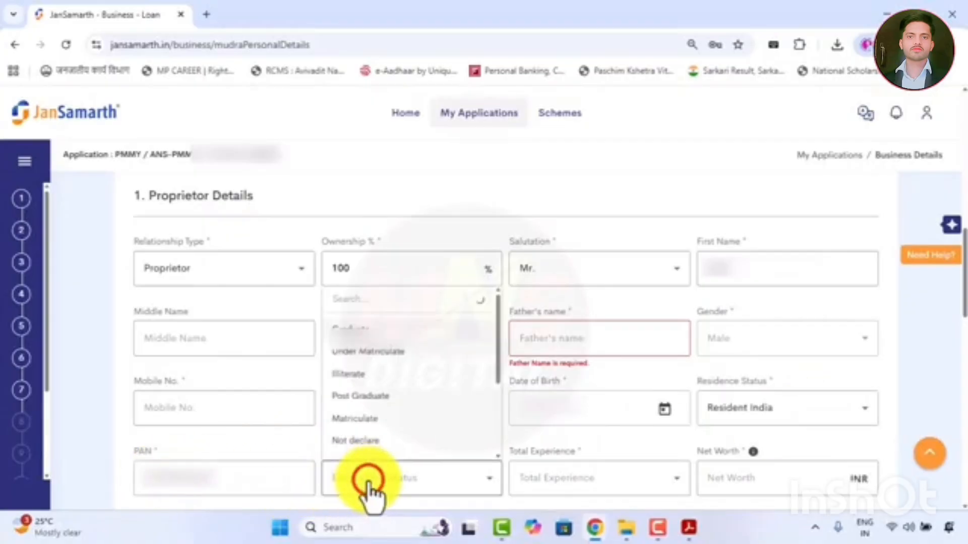
left_click(383, 329)
left_click(547, 479)
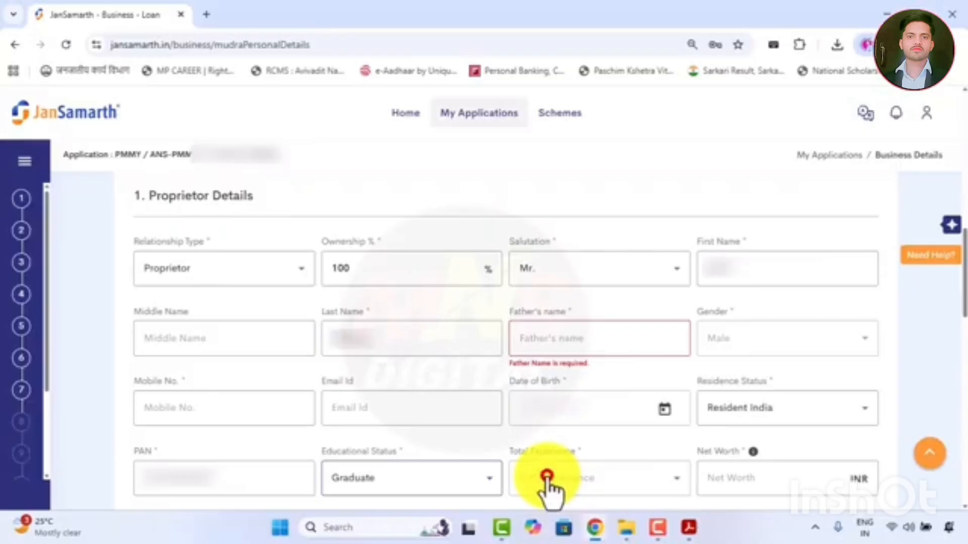
left_click(534, 393)
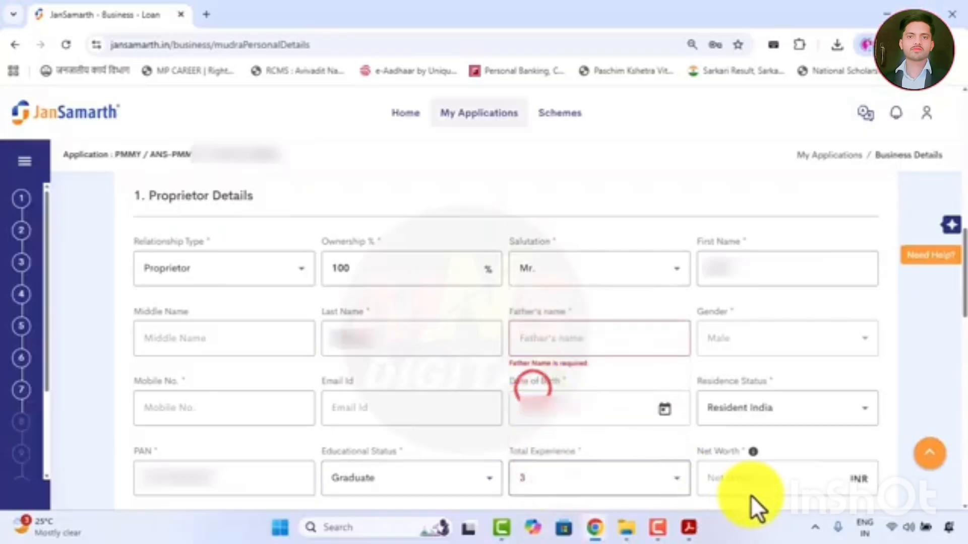
left_click(753, 482)
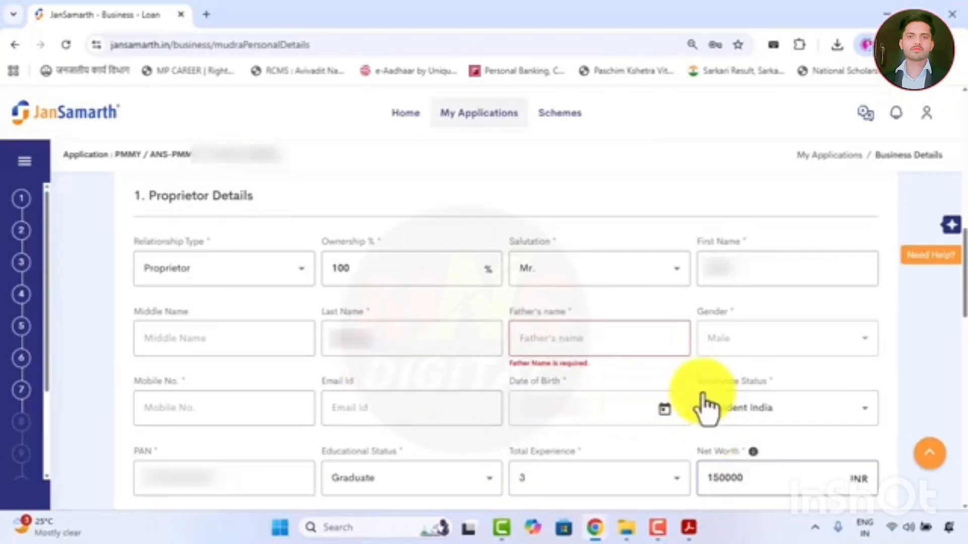
Mark the proprietor's current residential address as the same as the Aadhaar address.
scroll(705, 408, "down", 5)
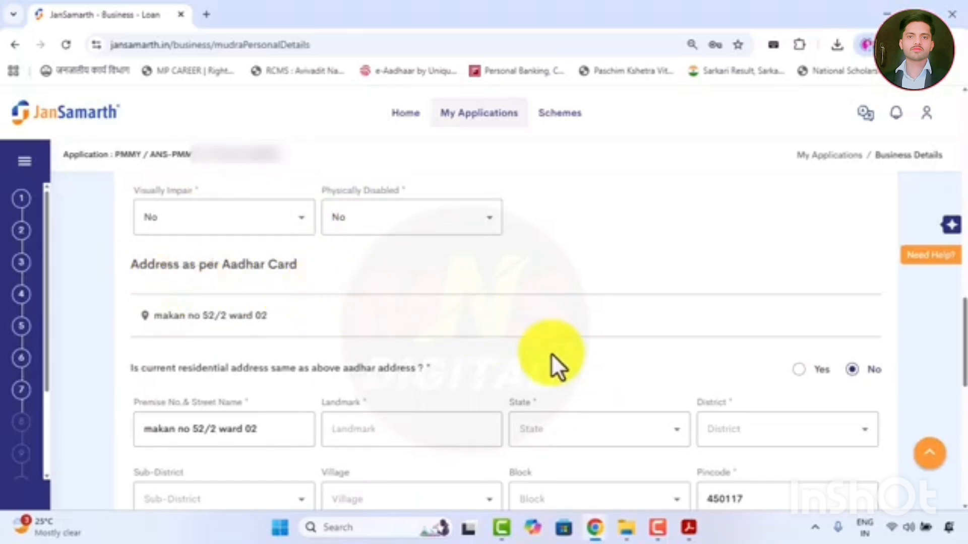
scroll(551, 353, "down", 1)
scroll(551, 353, "down", 1)
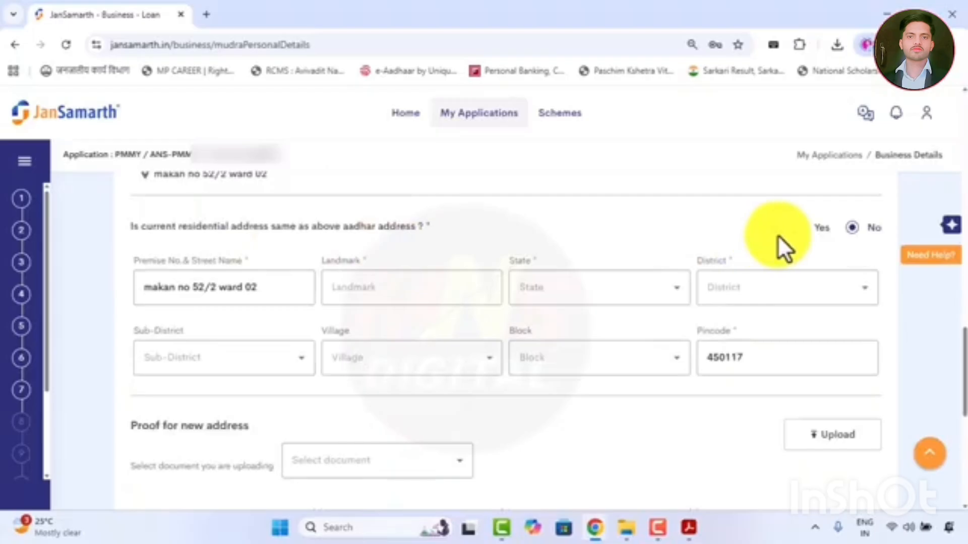
left_click(799, 231)
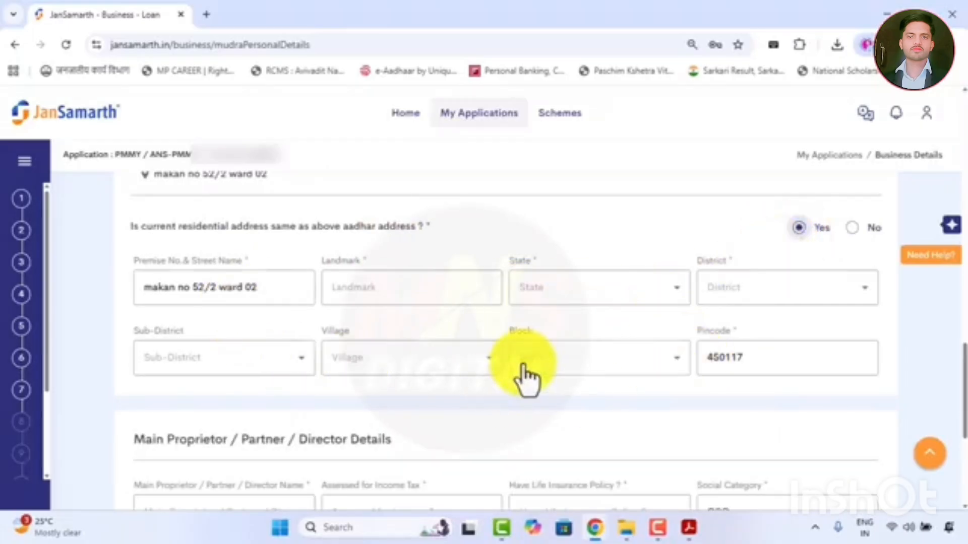
scroll(637, 378, "down", 4)
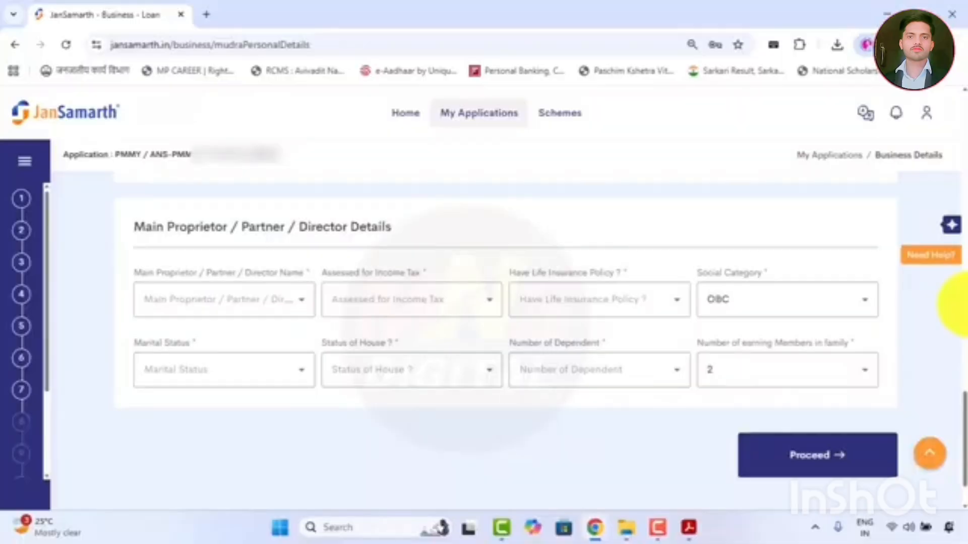
Submit the proprietor details, declare no associate concerns and proceed to the business and loan details.
left_click(827, 458)
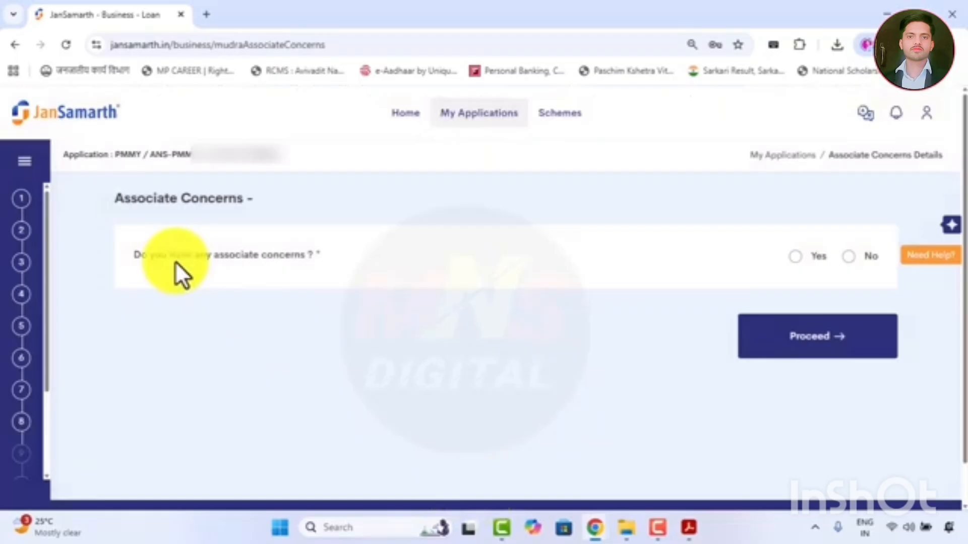
left_click(850, 257)
left_click(821, 335)
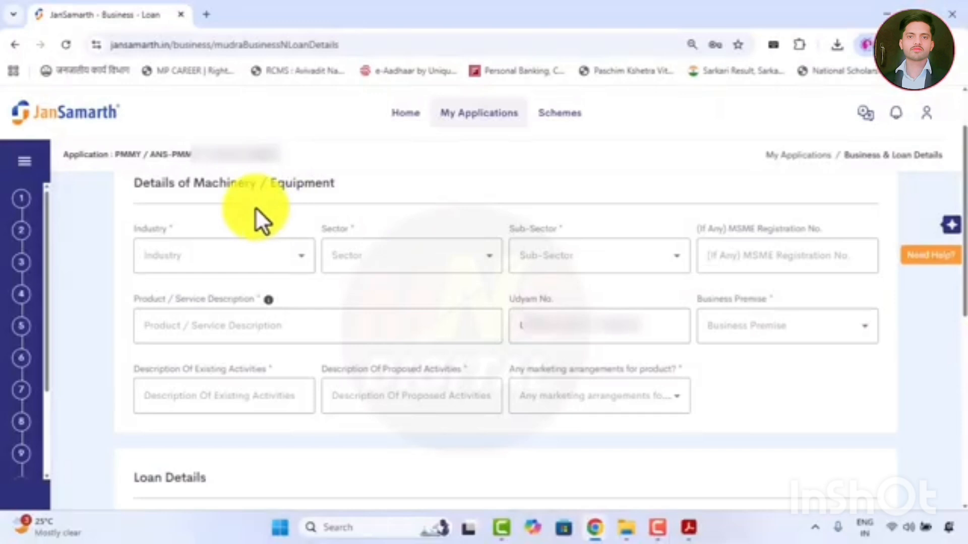
Set the industry to Consumer Durables, the sector to Others-Consumer Durables and the sub-sector to Manufacturer.
left_click(221, 252)
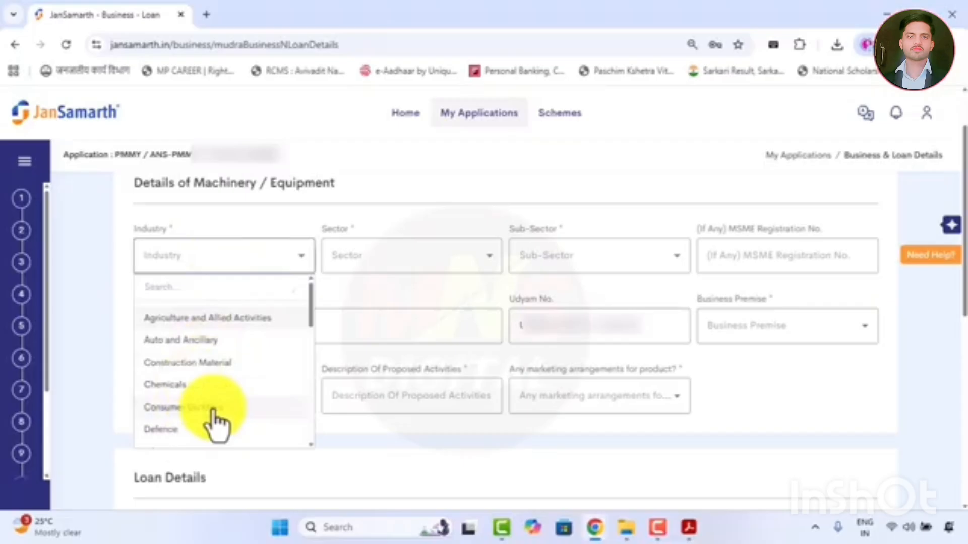
left_click(214, 408)
left_click(391, 262)
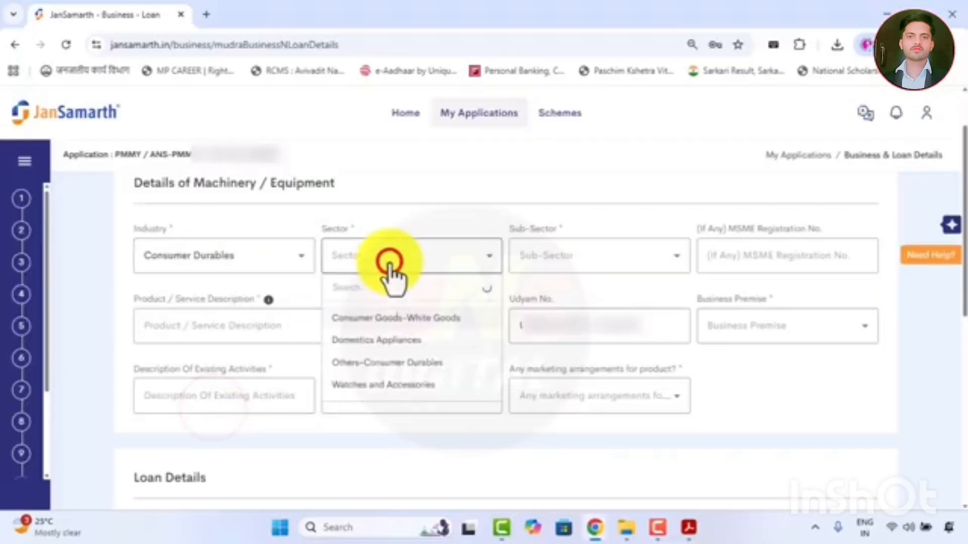
left_click(393, 363)
left_click(540, 264)
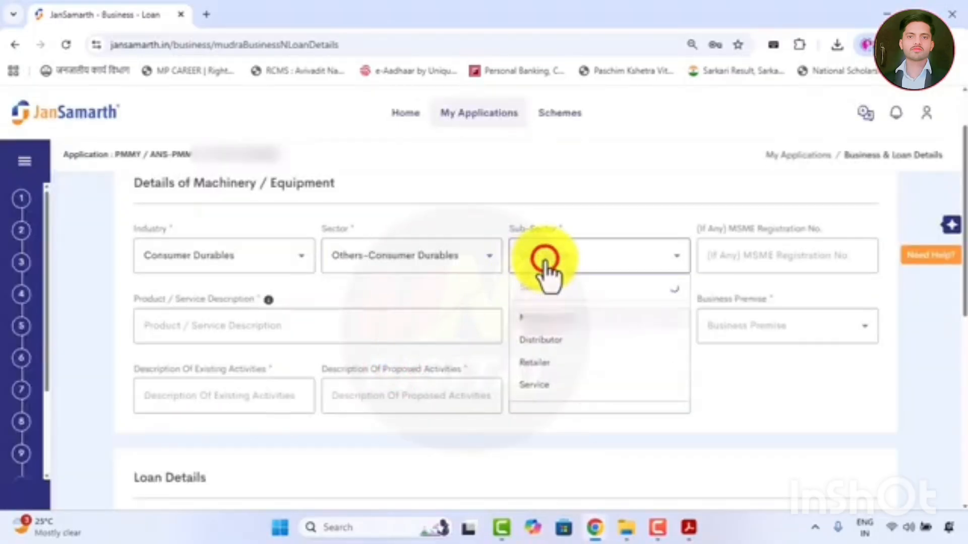
left_click(541, 335)
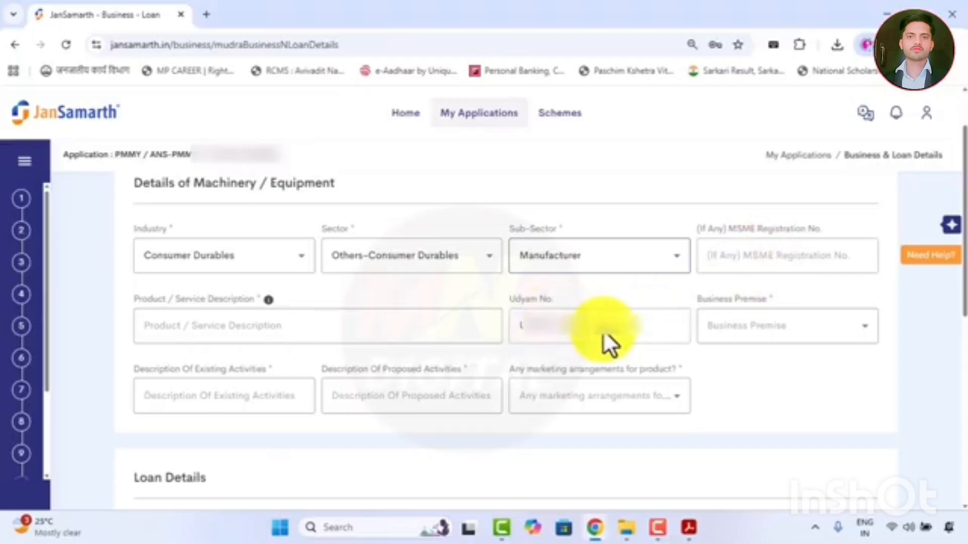
Leave the product/service description empty and set the business premise to Owned.
left_click(303, 328)
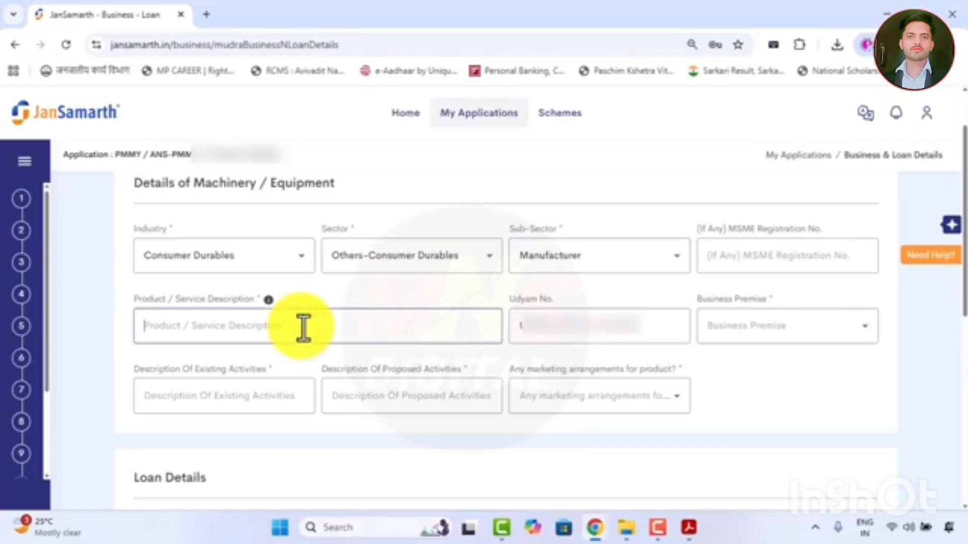
left_click(754, 328)
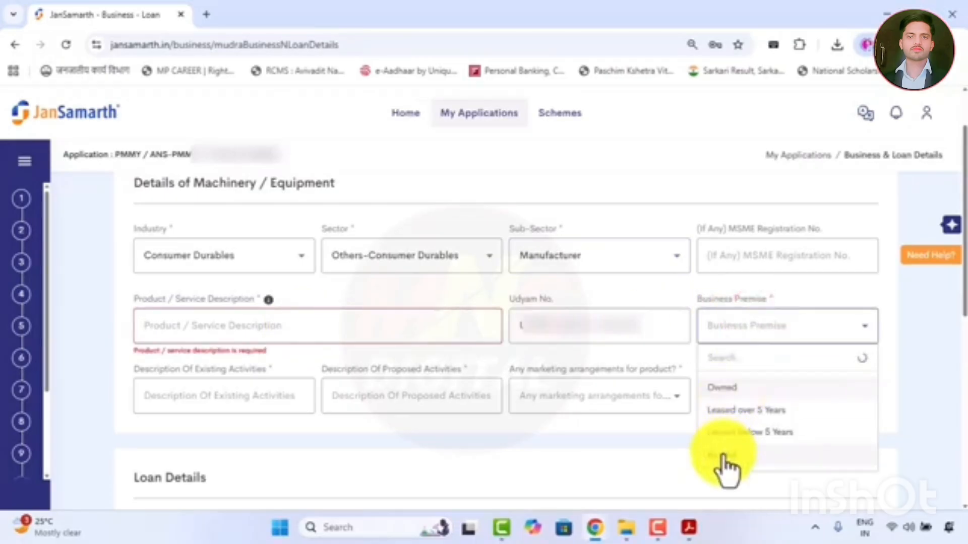
left_click(740, 389)
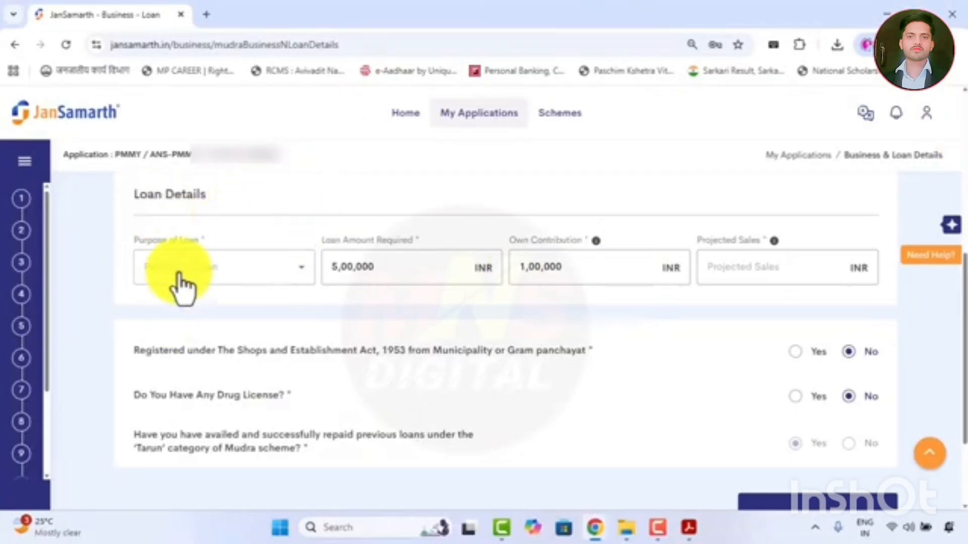
Try Working Capital as the purpose of loan, and switch to Asset Acquisition with a tenure of 5 Years.
left_click(258, 272)
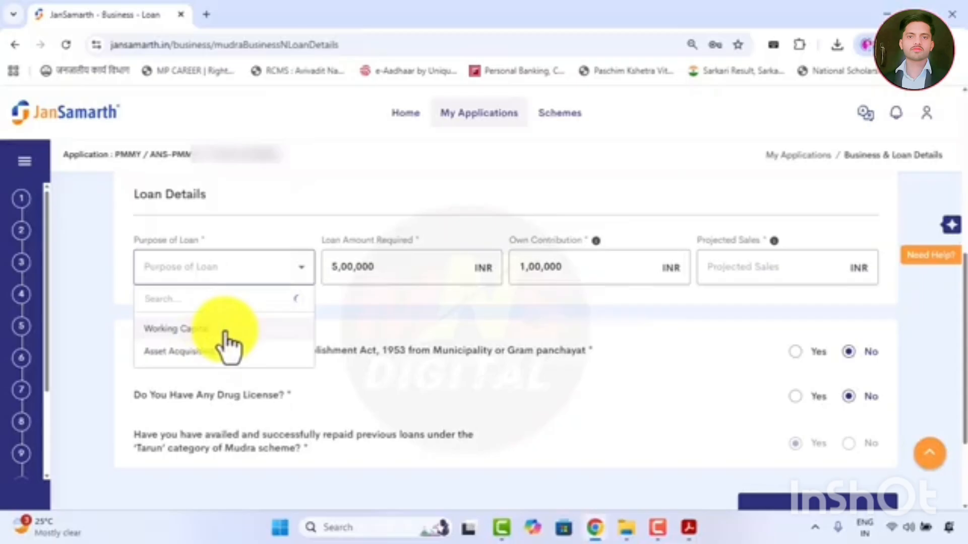
left_click(193, 330)
left_click(233, 279)
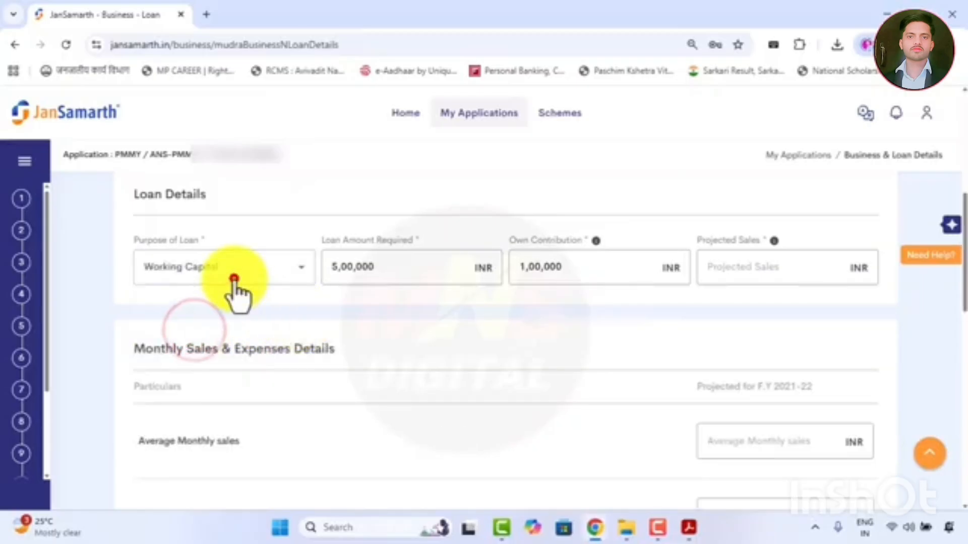
left_click(194, 352)
left_click(339, 277)
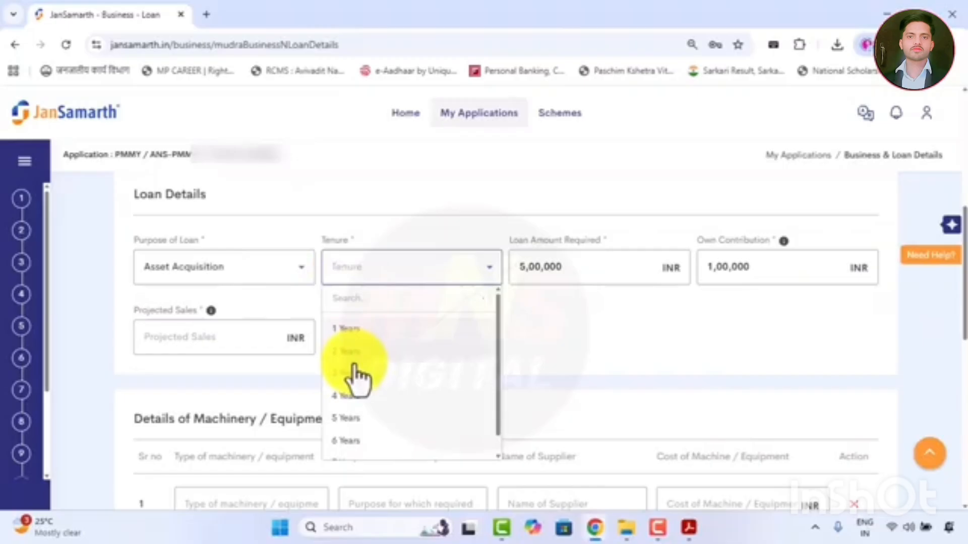
left_click(342, 417)
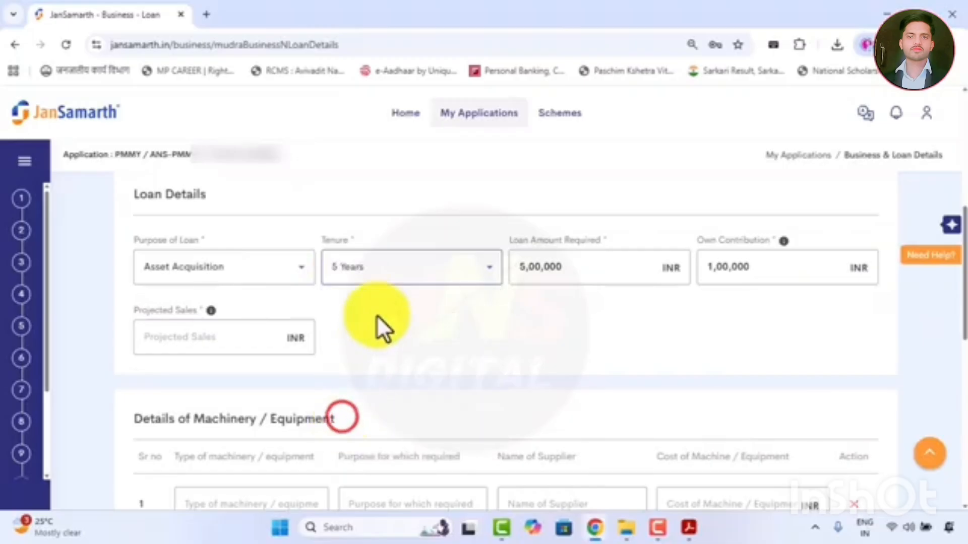
Enter projected sales of 2,00,000 INR and change the purpose of loan to Working Capital.
left_click(172, 341)
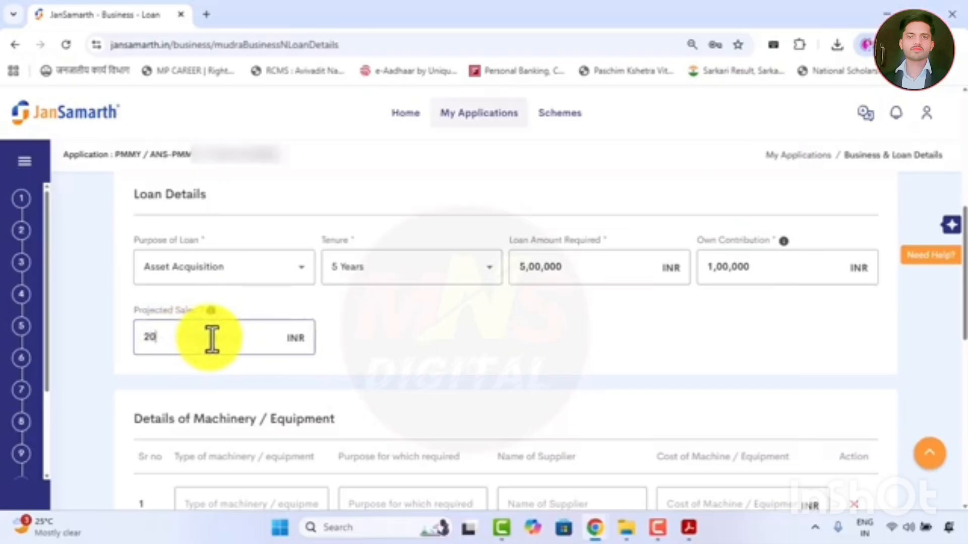
left_click(431, 344)
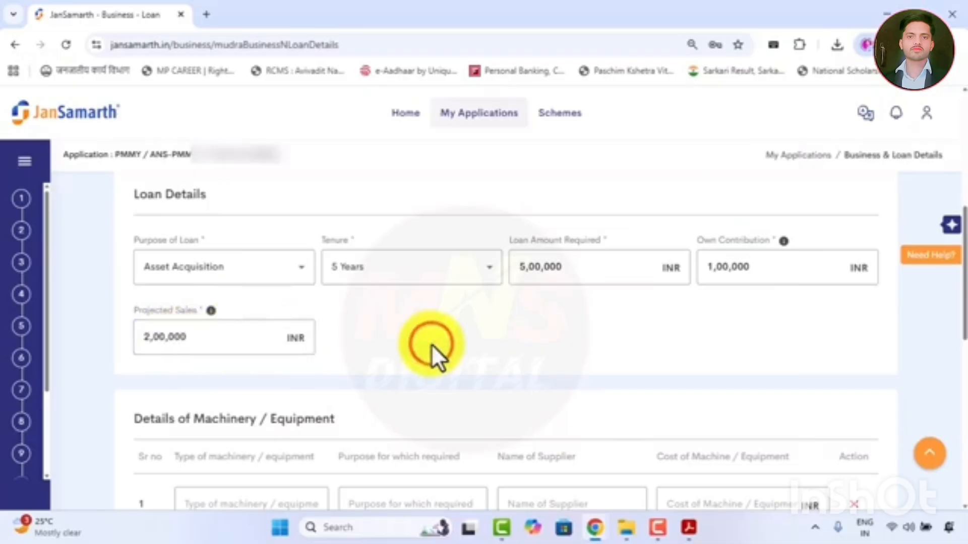
scroll(431, 343, "down", 3)
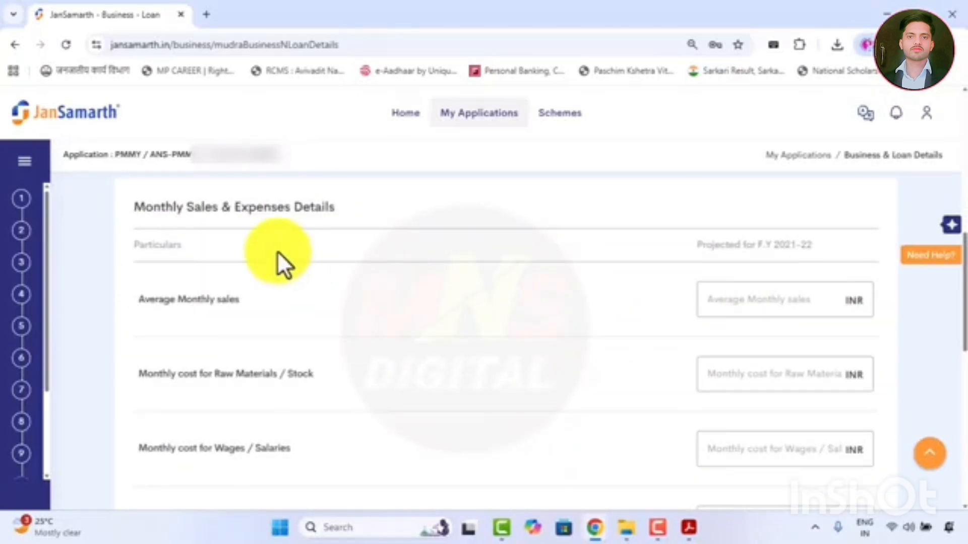
scroll(277, 251, "up", 1)
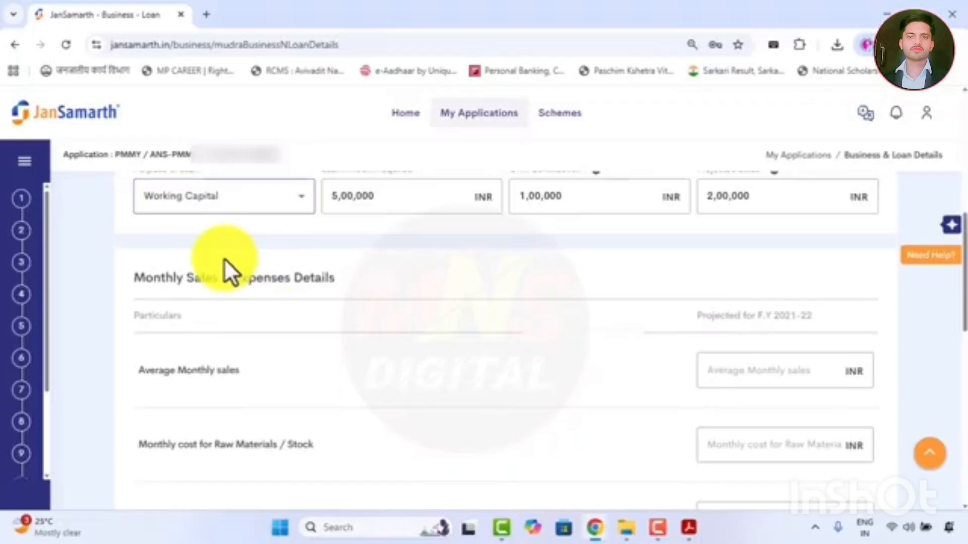
Go through the monthly sales and expenses fields and the declarations, and proceed to the credit details.
scroll(322, 316, "down", 1)
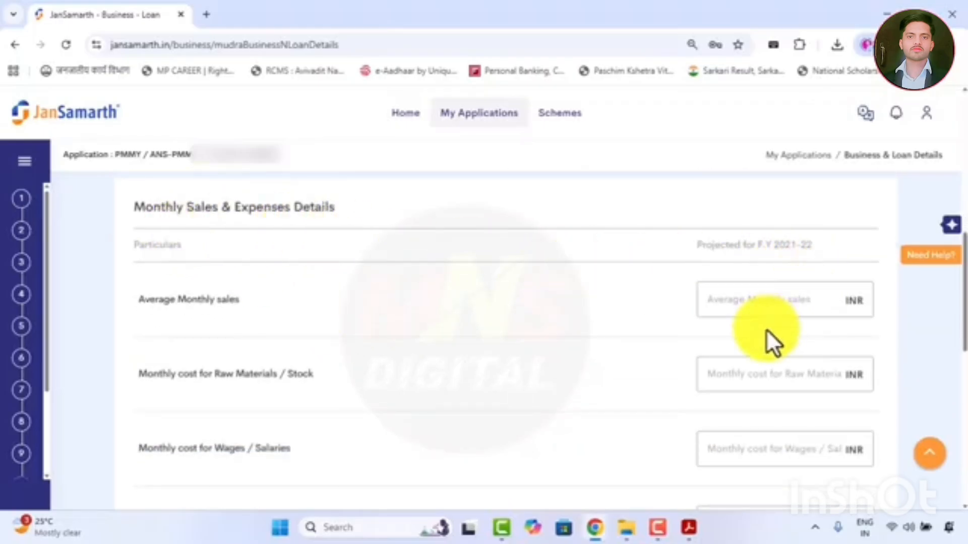
scroll(766, 329, "down", 3)
scroll(766, 329, "down", 1)
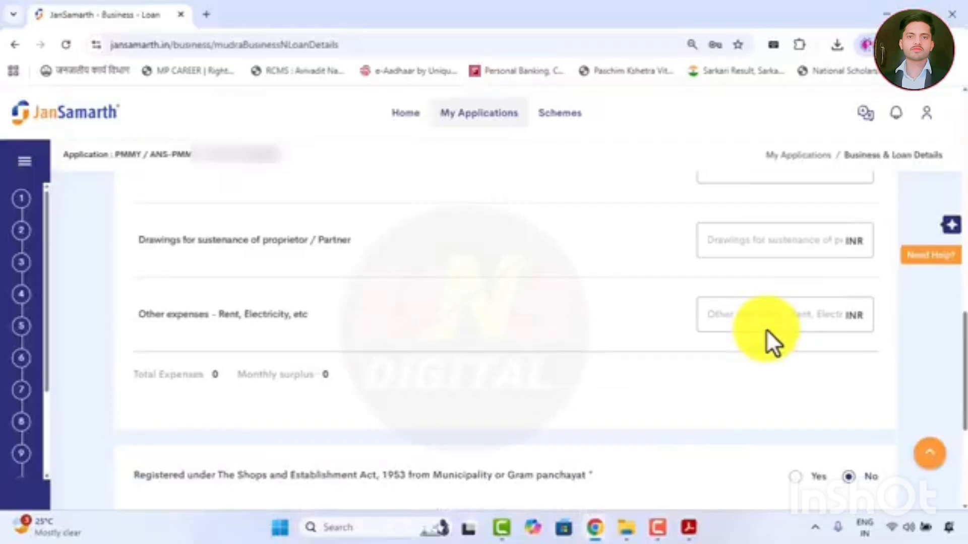
scroll(766, 328, "down", 2)
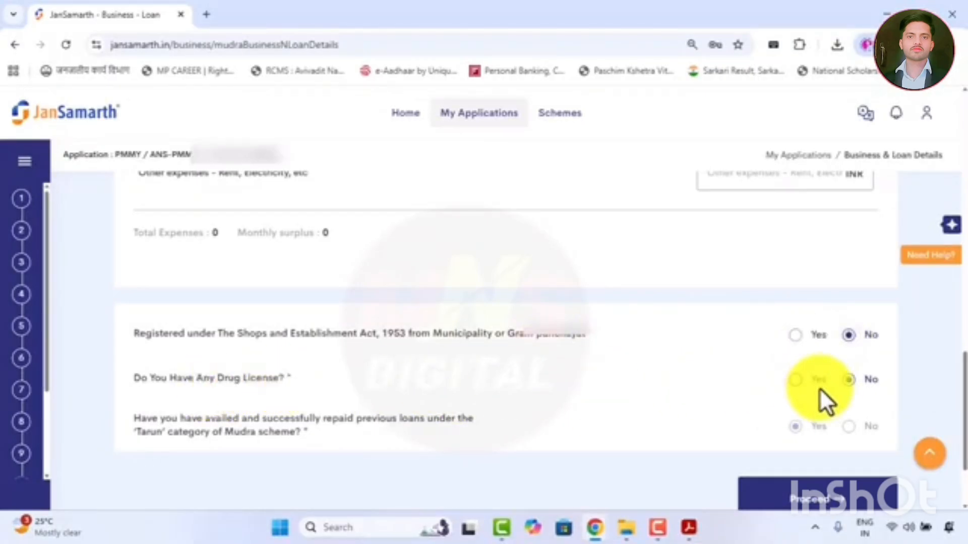
left_click(822, 496)
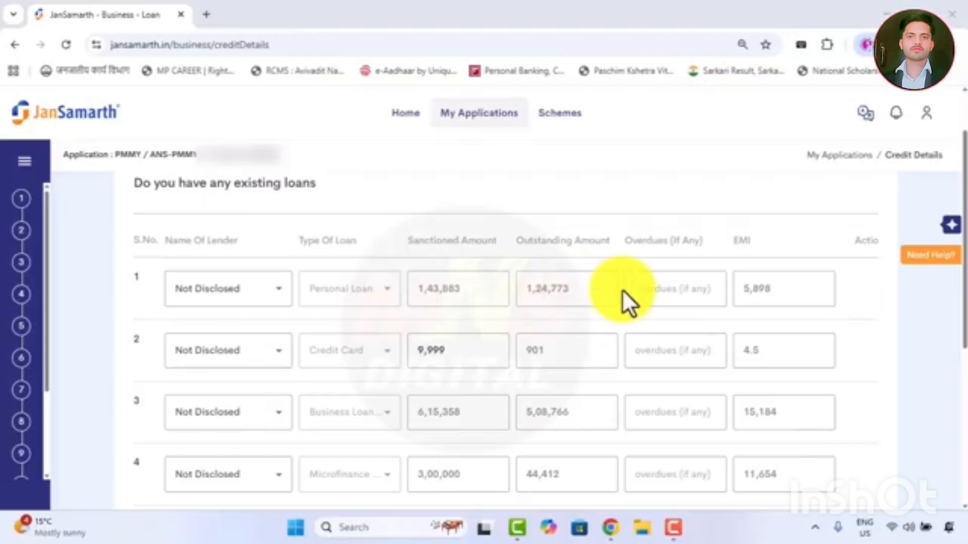
Enter 0 as the overdue amount for each of the five existing loans.
left_click(665, 290)
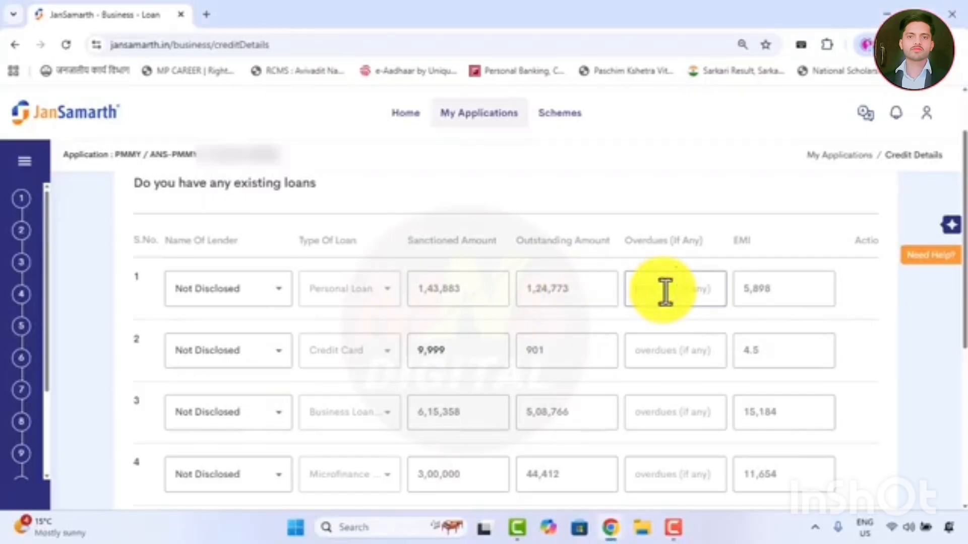
type("0")
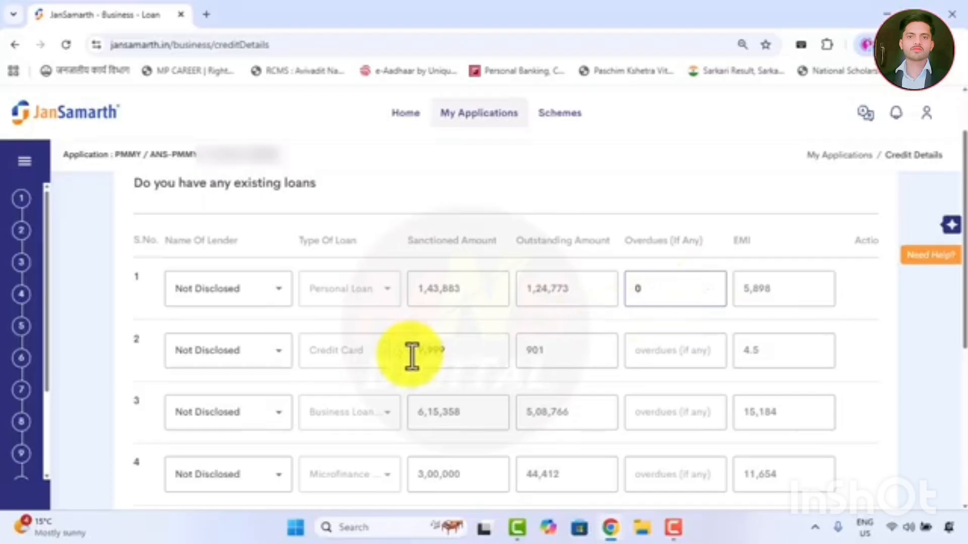
left_click(654, 353)
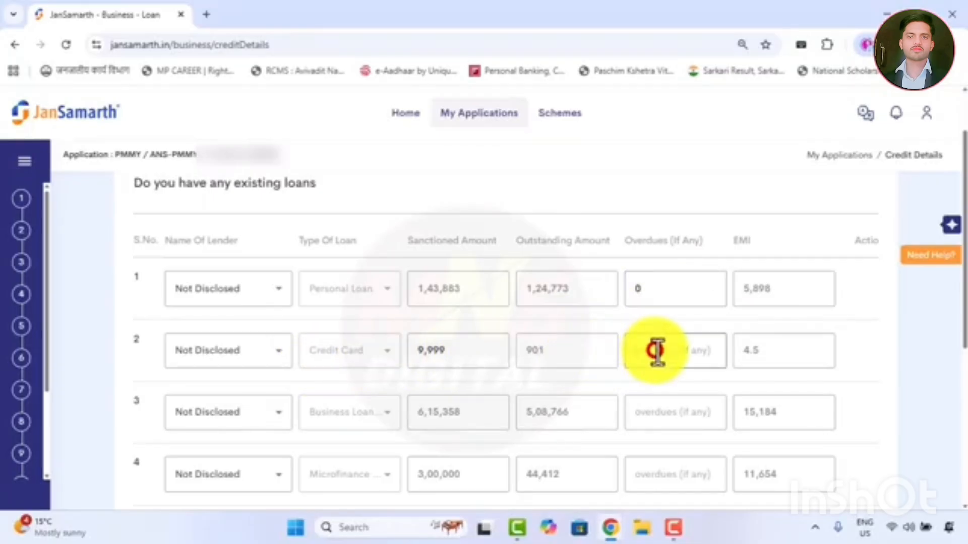
type("0")
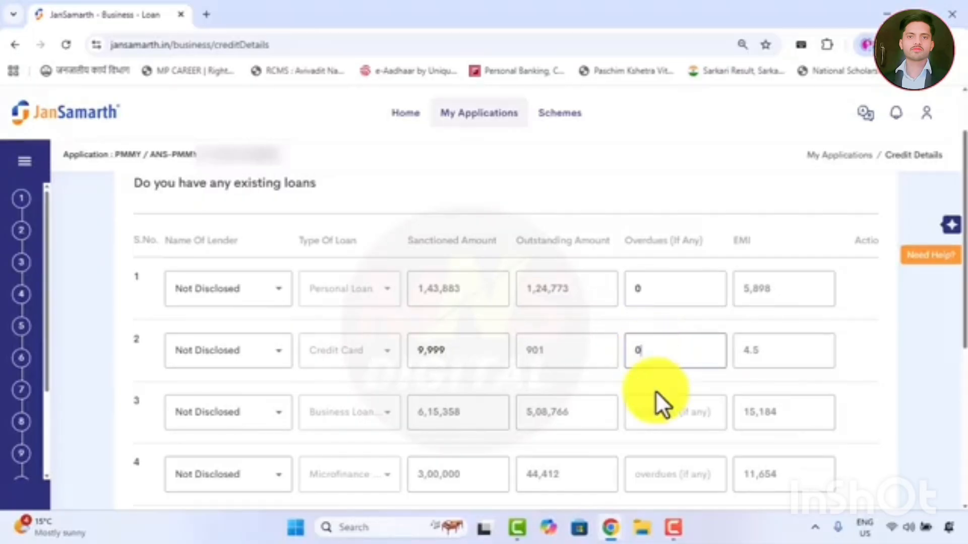
left_click(660, 411)
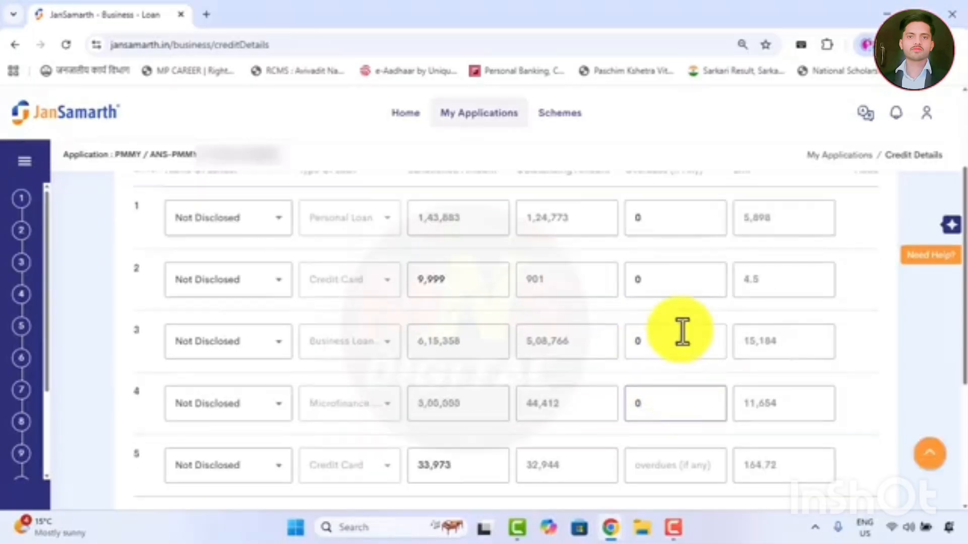
scroll(681, 327, "up", 1)
scroll(679, 325, "up", 1)
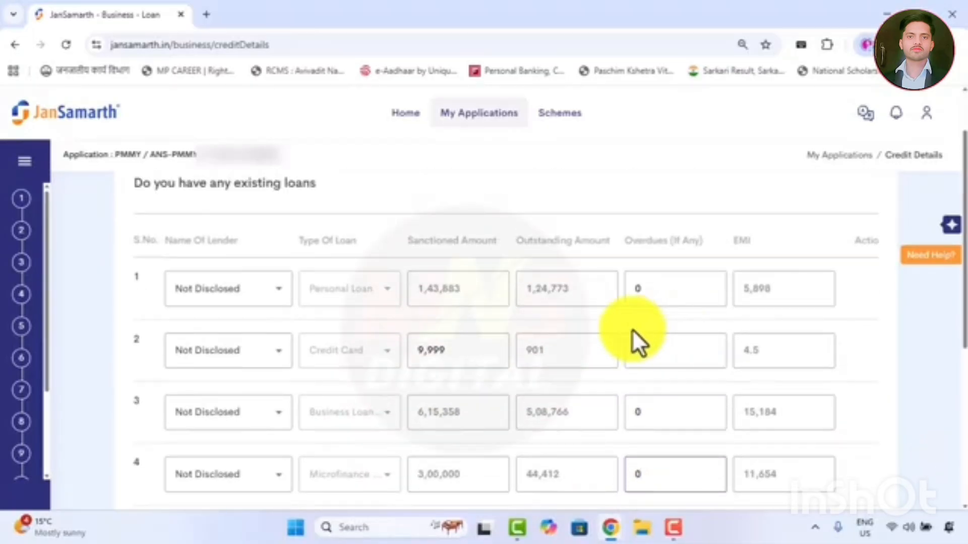
scroll(673, 467, "down", 2)
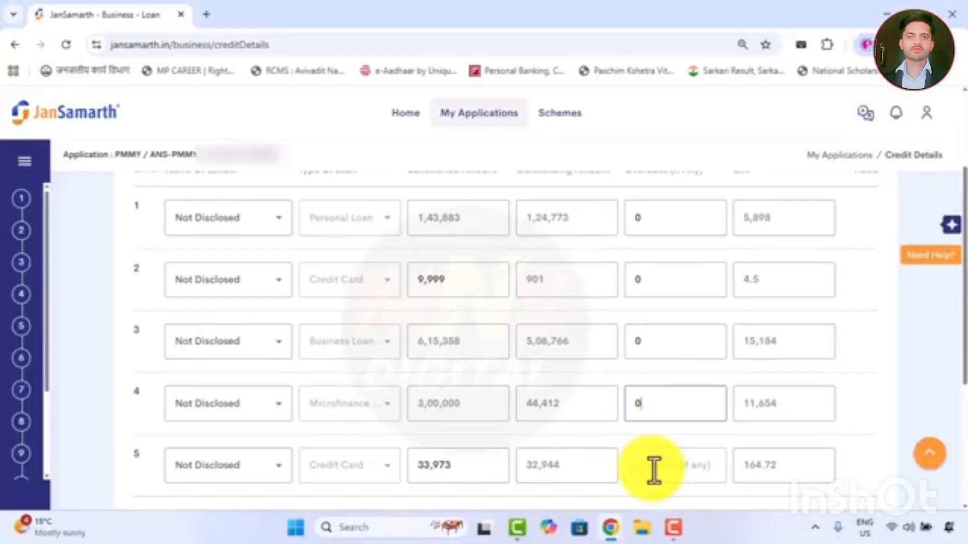
left_click(654, 469)
type("0")
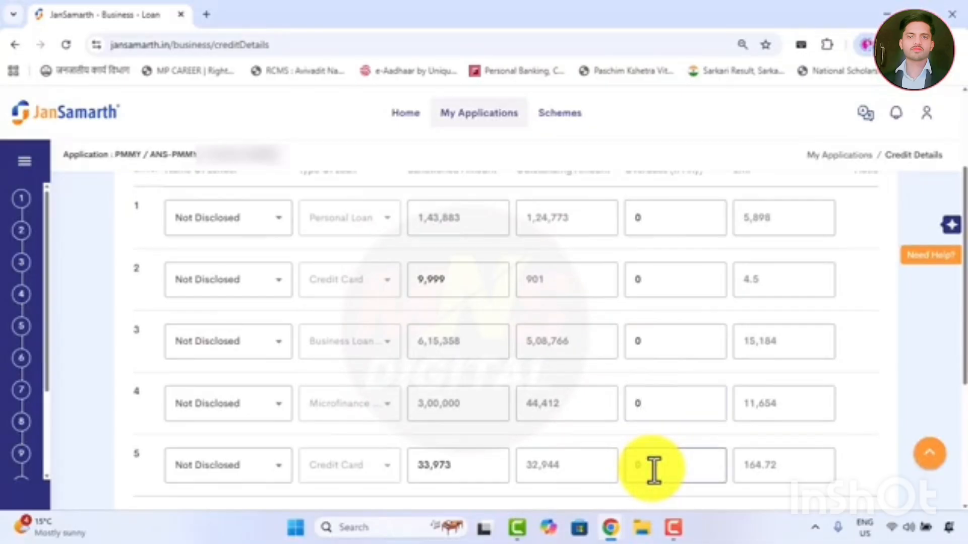
Proceed to the document upload and attach 20180905_135341 - Copy from the Desktop Mudra folder as the KYC Pan document.
scroll(652, 468, "down", 3)
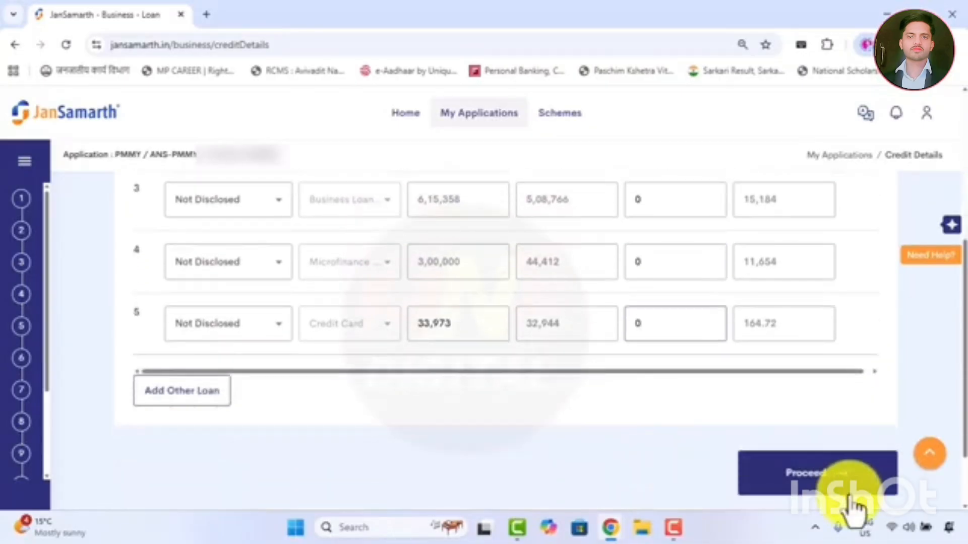
left_click(822, 481)
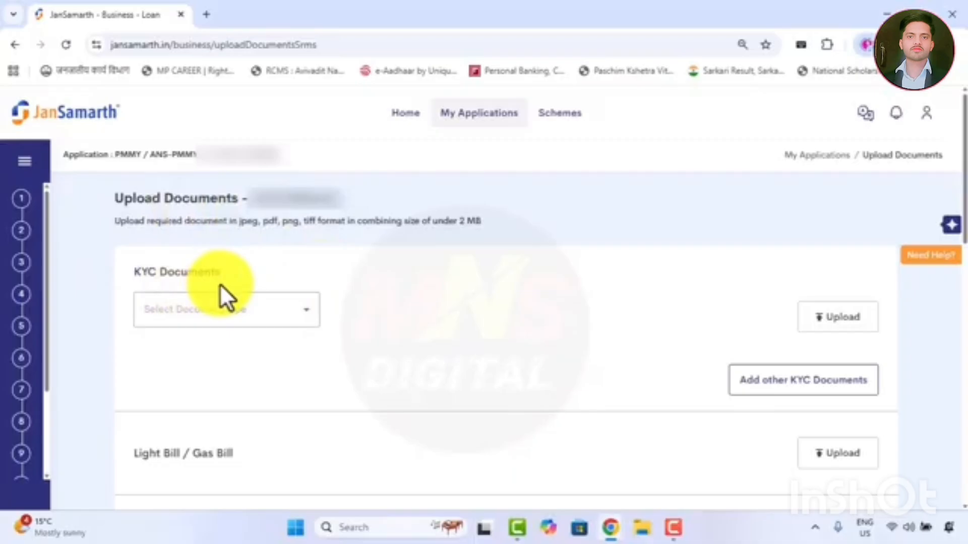
left_click(221, 333)
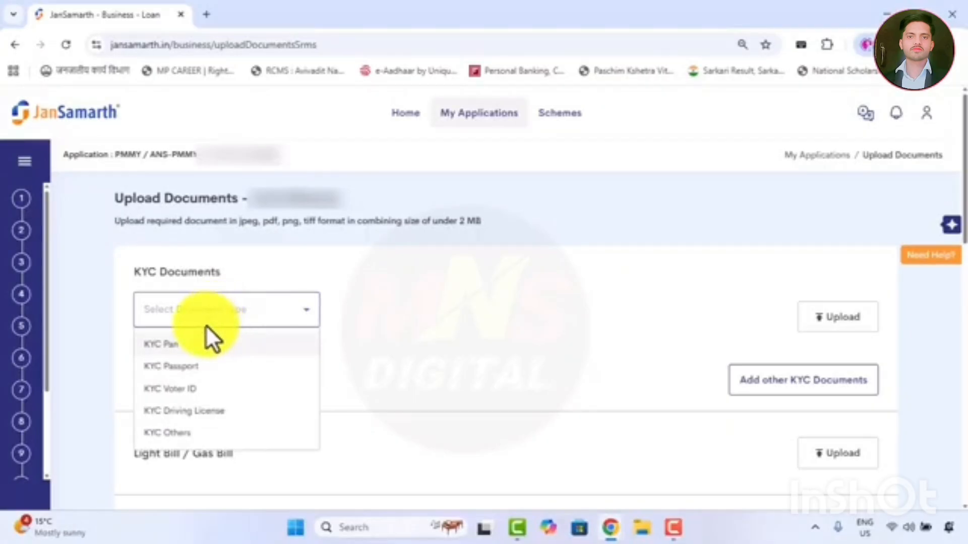
left_click(167, 347)
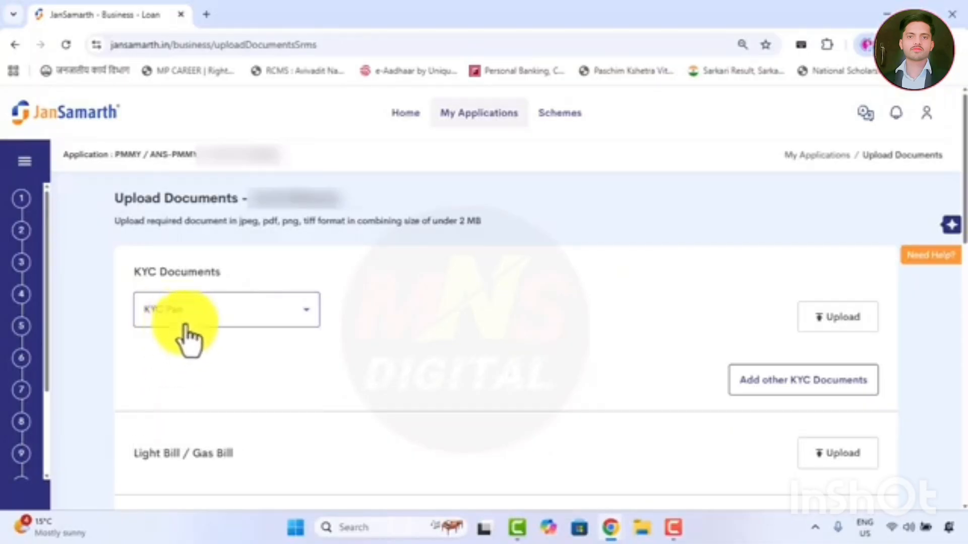
left_click(841, 325)
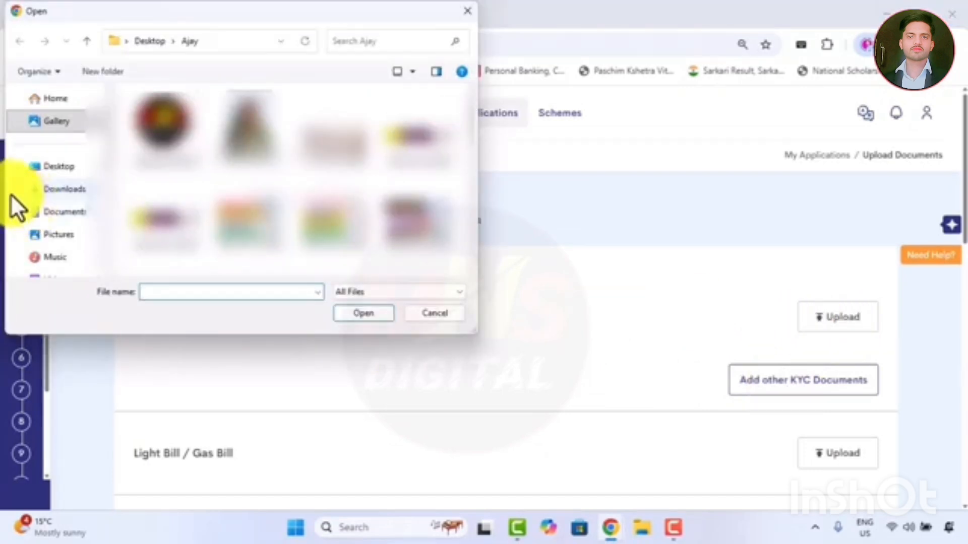
left_click(53, 166)
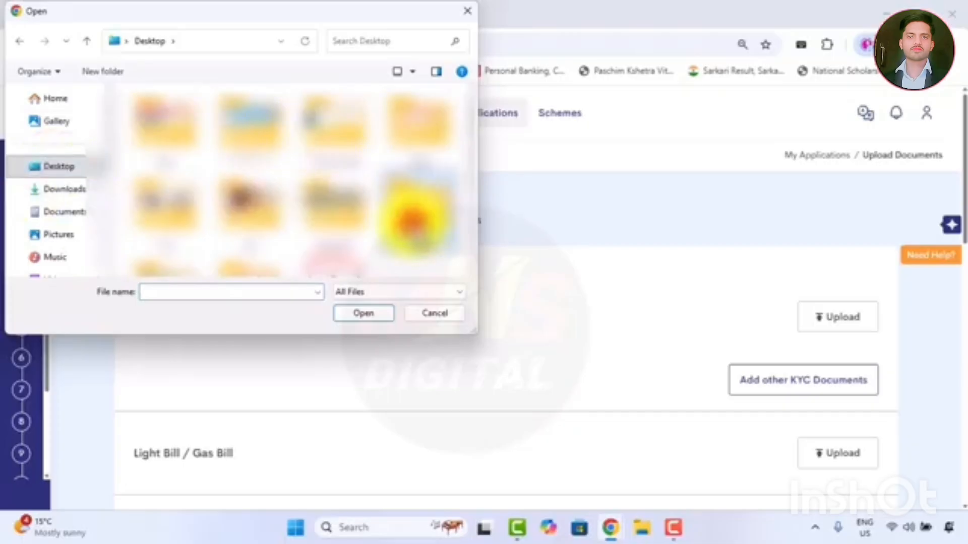
double_click(410, 217)
left_click(164, 134)
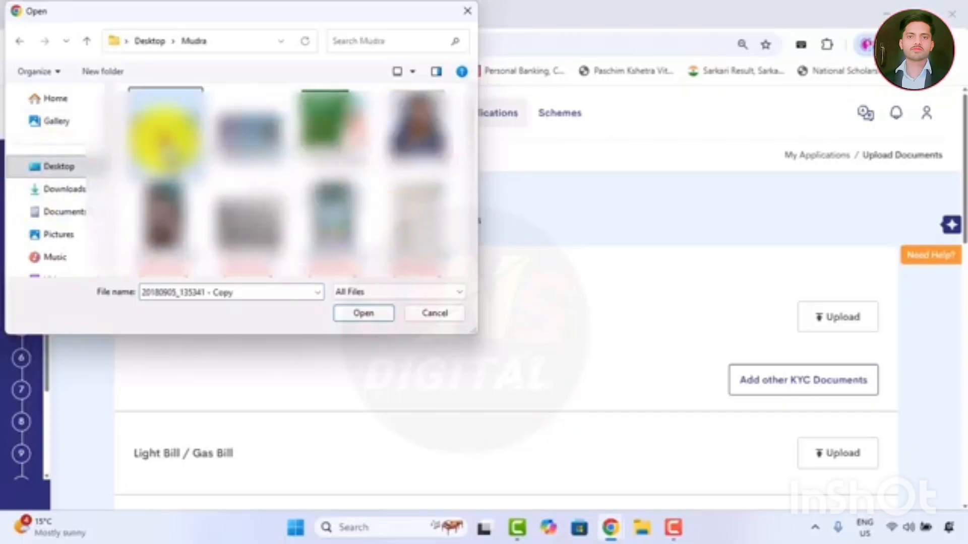
left_click(379, 316)
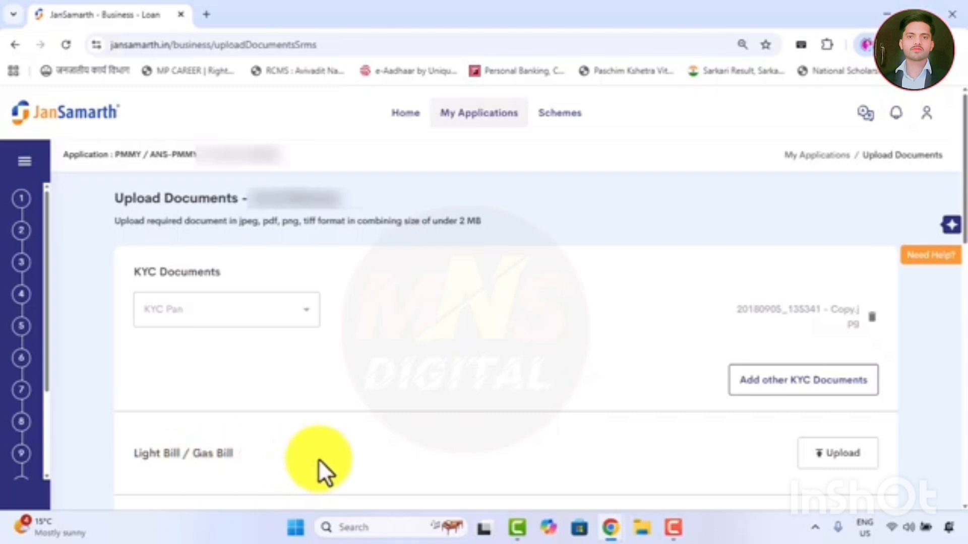
Upload the Print _ Udyam Registration Certificate - Copy PDF as the Udyam Certificate.
scroll(319, 459, "down", 5)
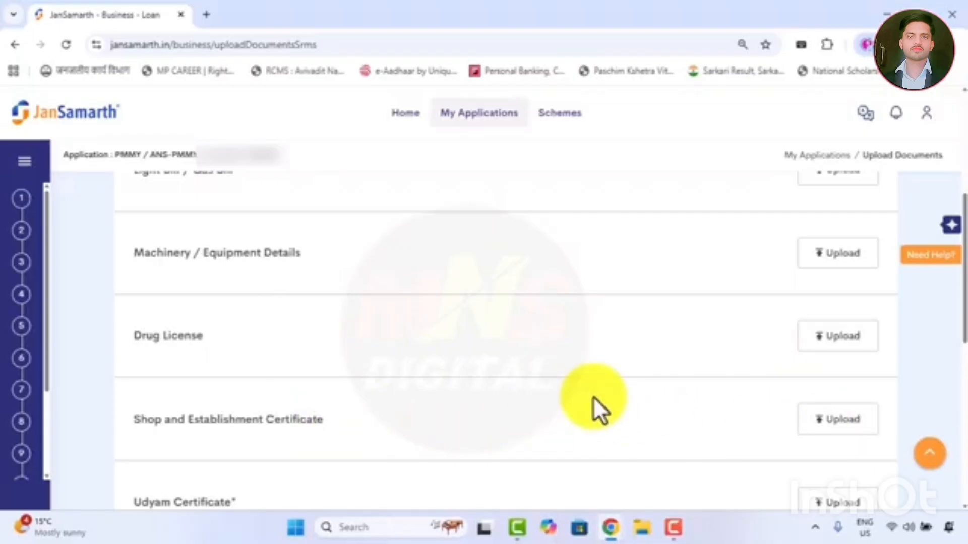
scroll(593, 397, "down", 5)
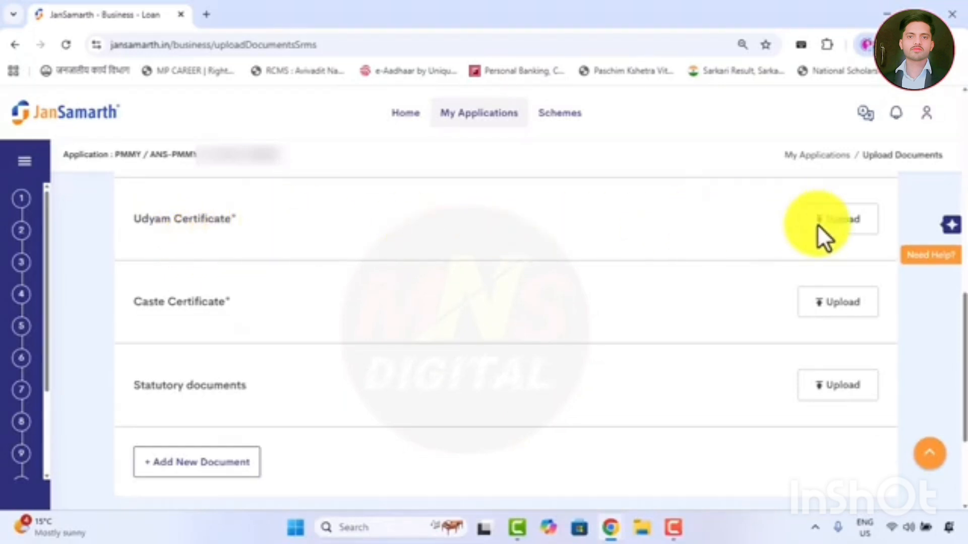
left_click(833, 223)
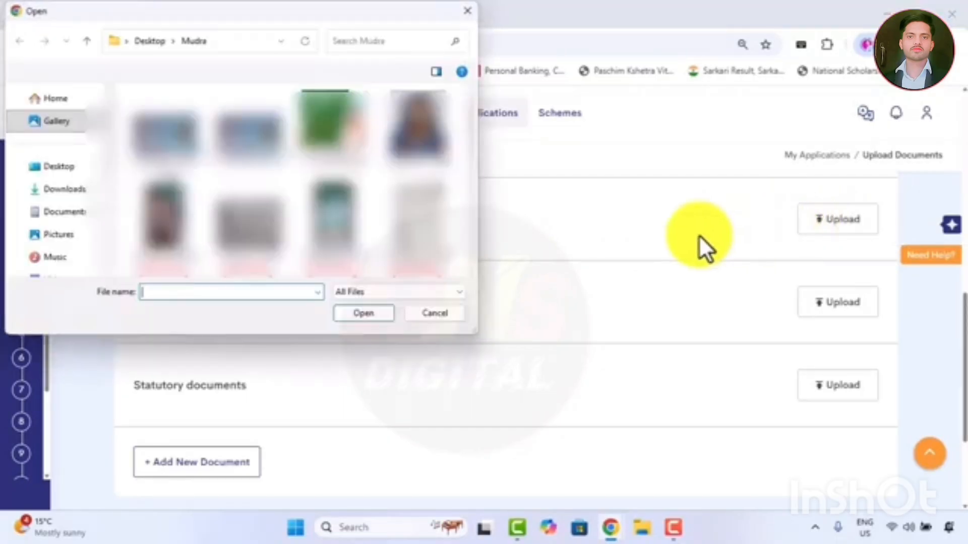
scroll(320, 212, "down", 5)
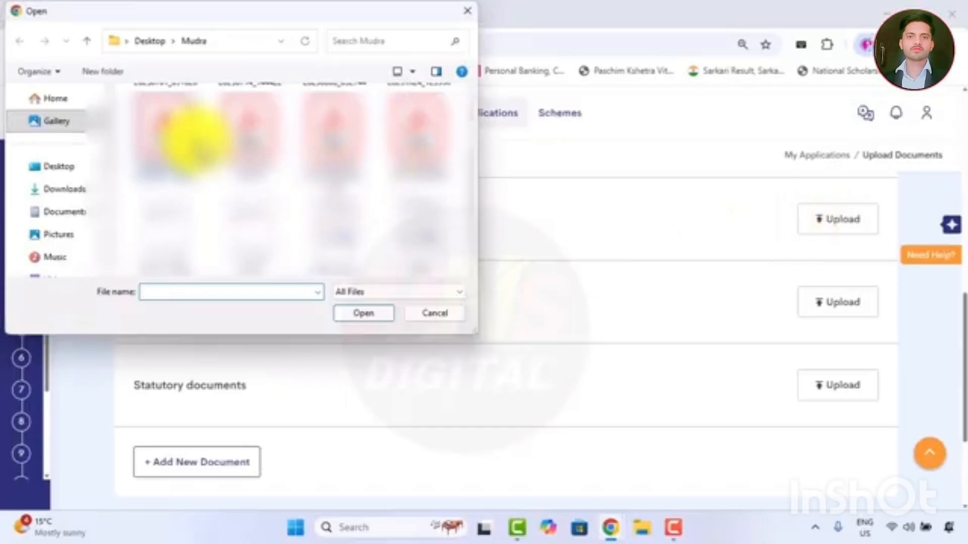
scroll(227, 161, "down", 1)
left_click(166, 217)
left_click(354, 315)
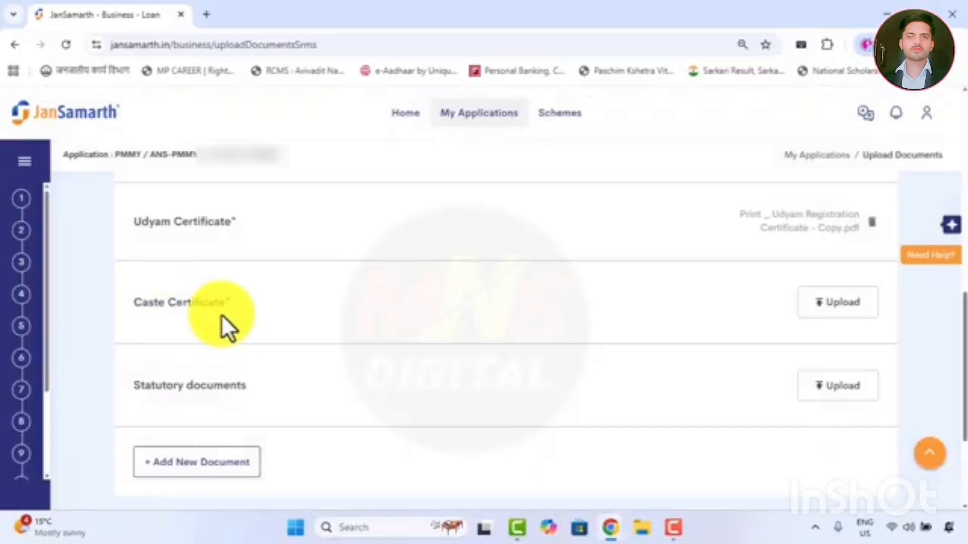
Upload the applicant's caste certificate PDF from the Mudra folder as the Caste Certificate.
left_click(849, 301)
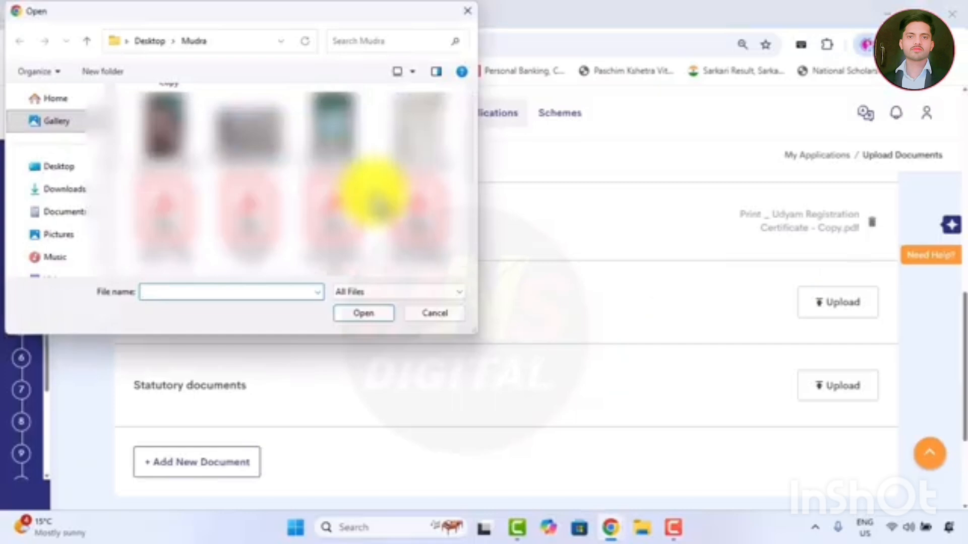
left_click(333, 214)
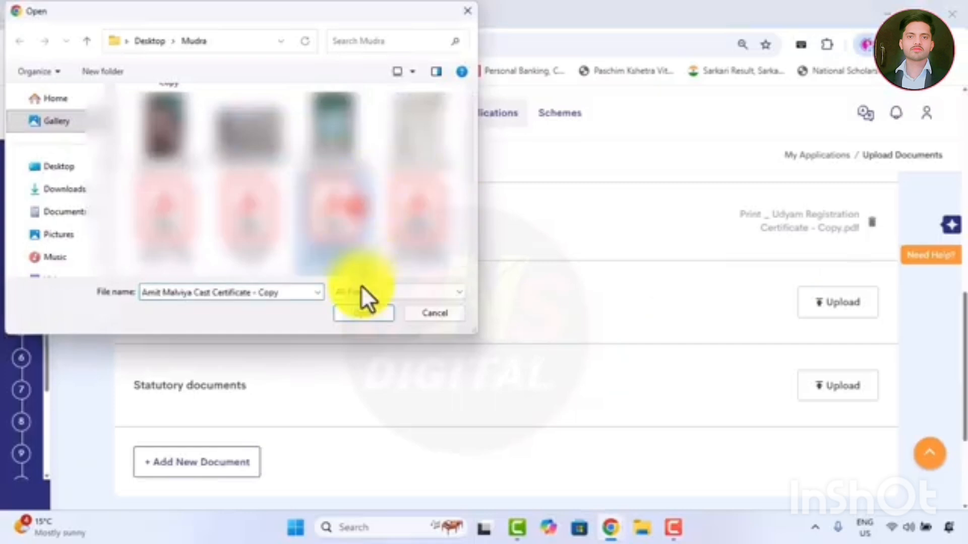
left_click(365, 310)
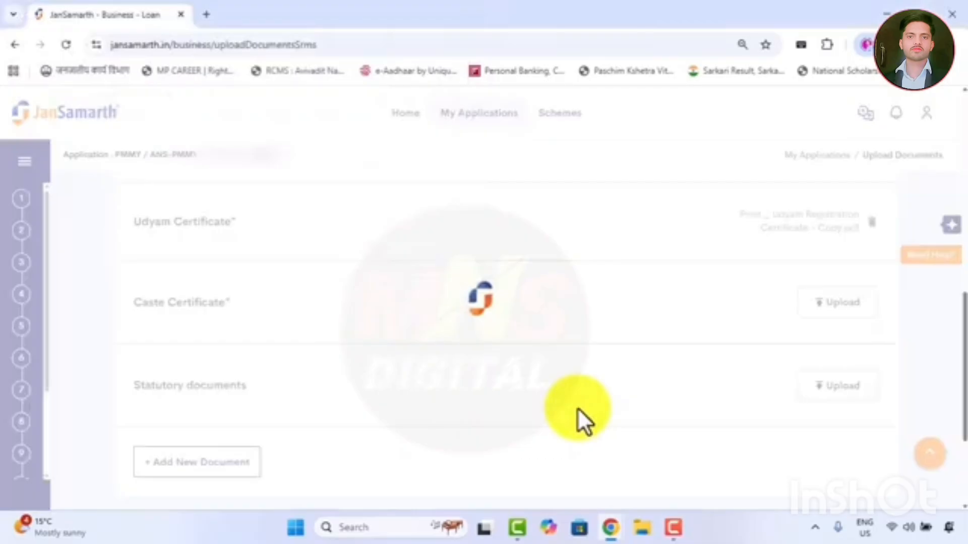
Check the uploaded documents, proceed to the application review and submit the application.
scroll(549, 460, "up", 4)
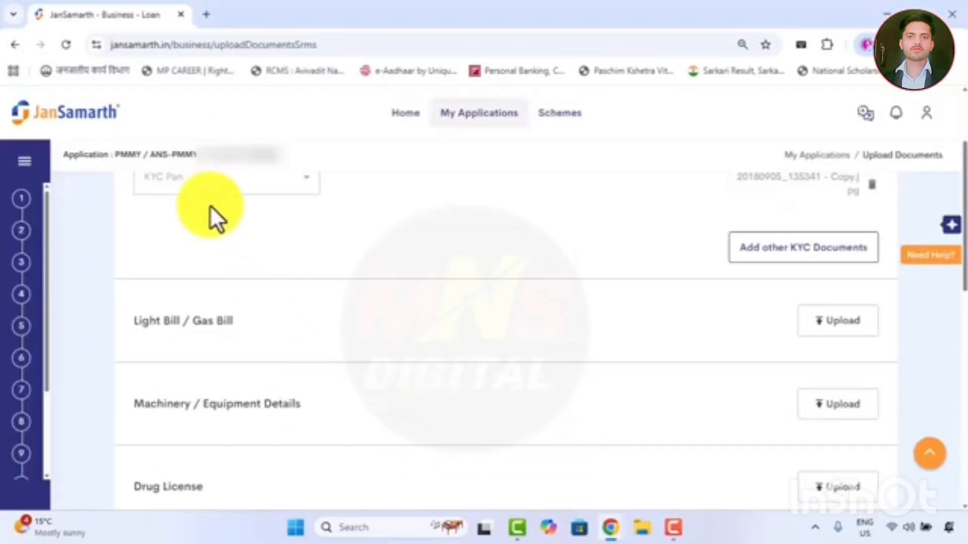
scroll(294, 255, "down", 5)
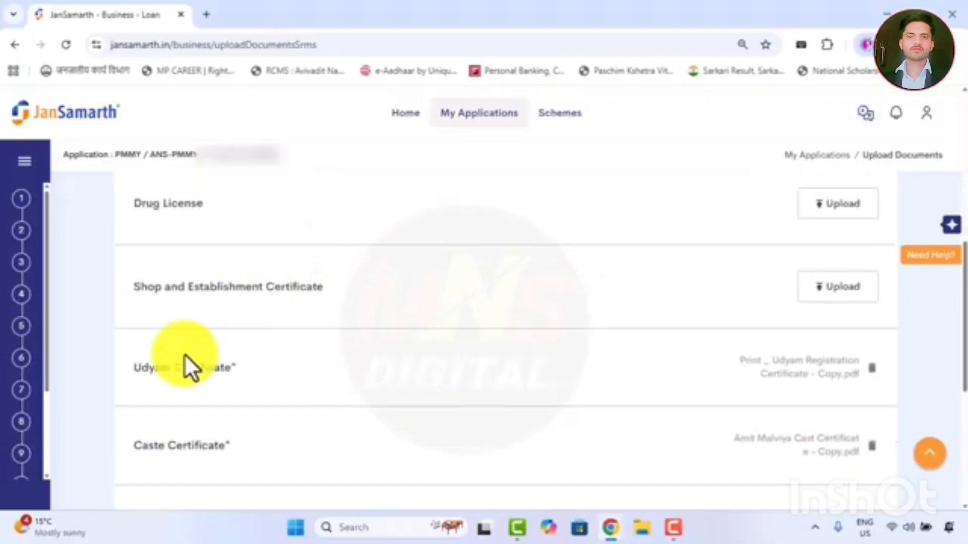
scroll(224, 382, "down", 1)
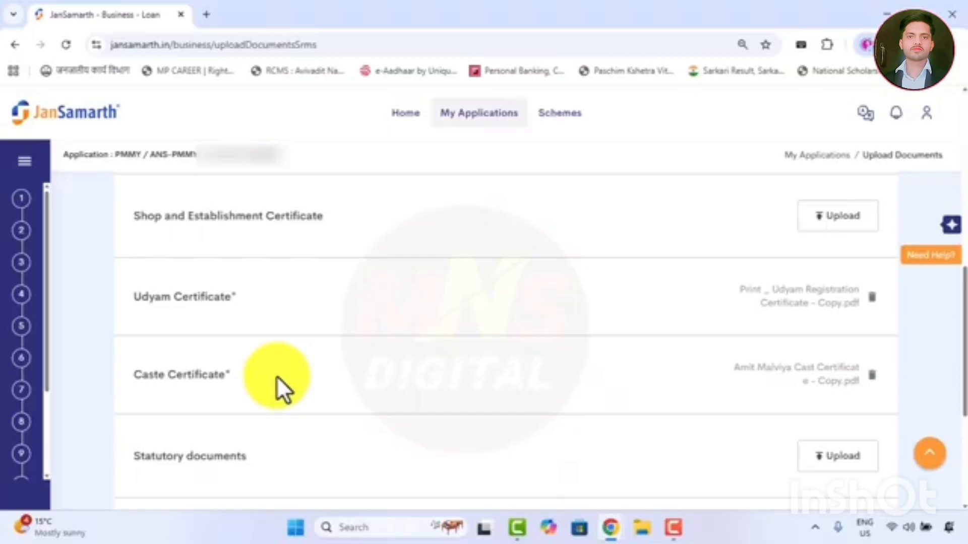
scroll(277, 376, "down", 3)
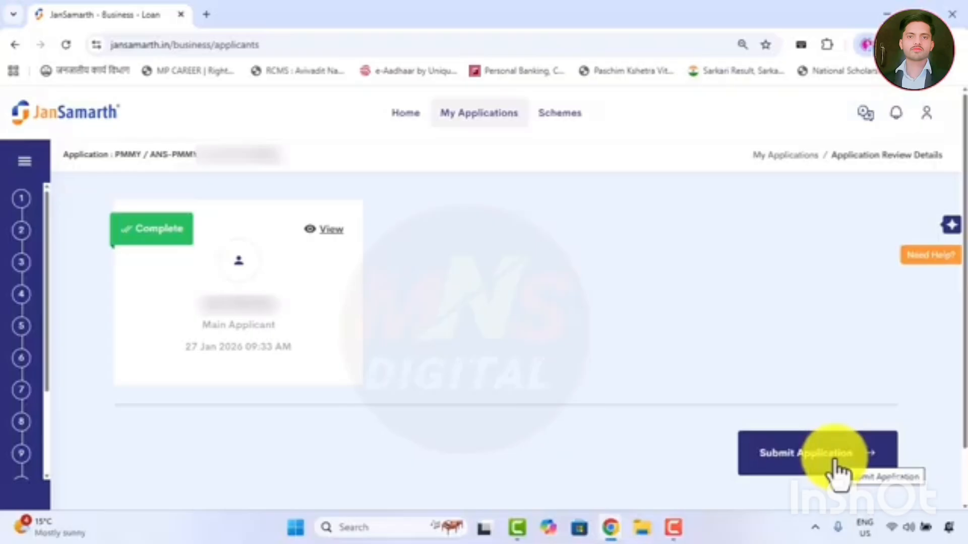
left_click(812, 478)
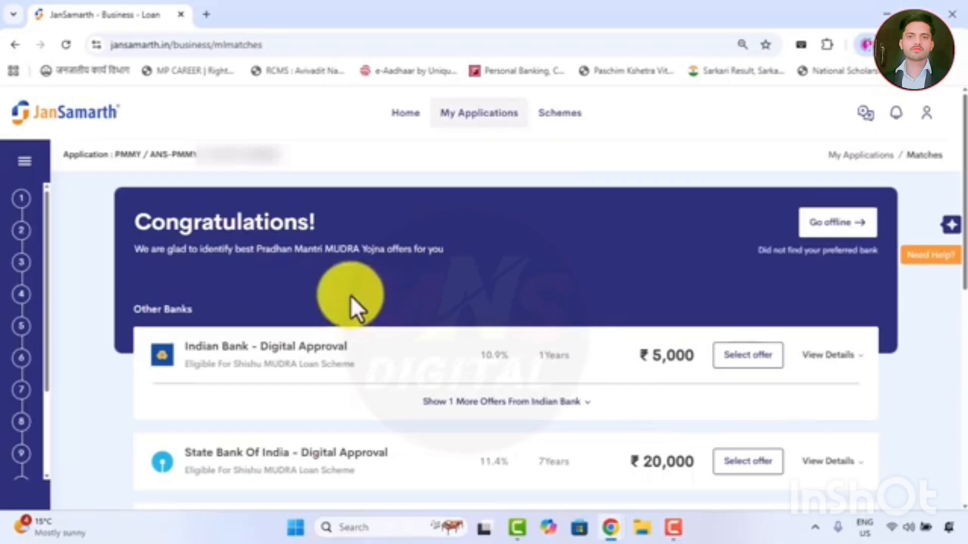
Compare the interest rates, tenures and loan amounts of the MUDRA offers from the listed banks.
scroll(366, 284, "down", 2)
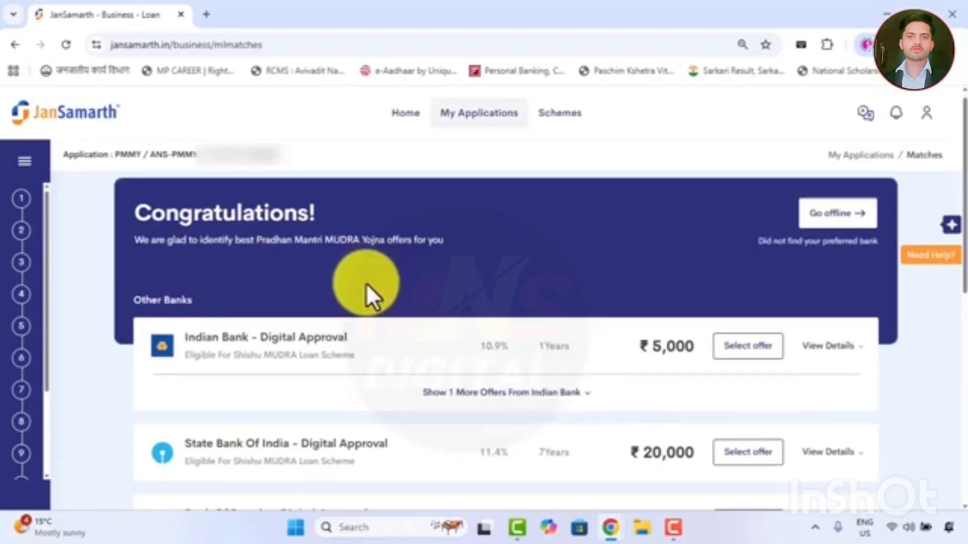
scroll(366, 283, "down", 5)
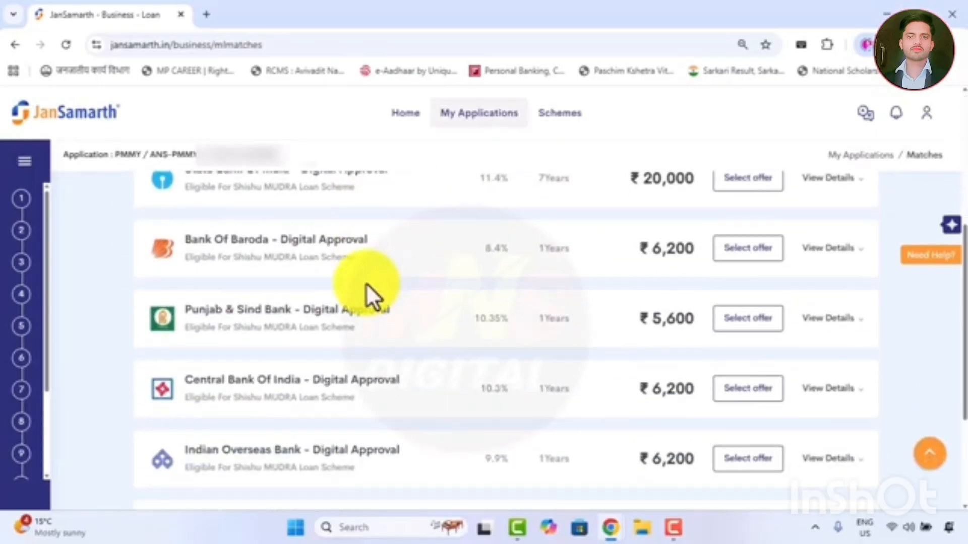
scroll(366, 284, "down", 2)
scroll(366, 283, "up", 3)
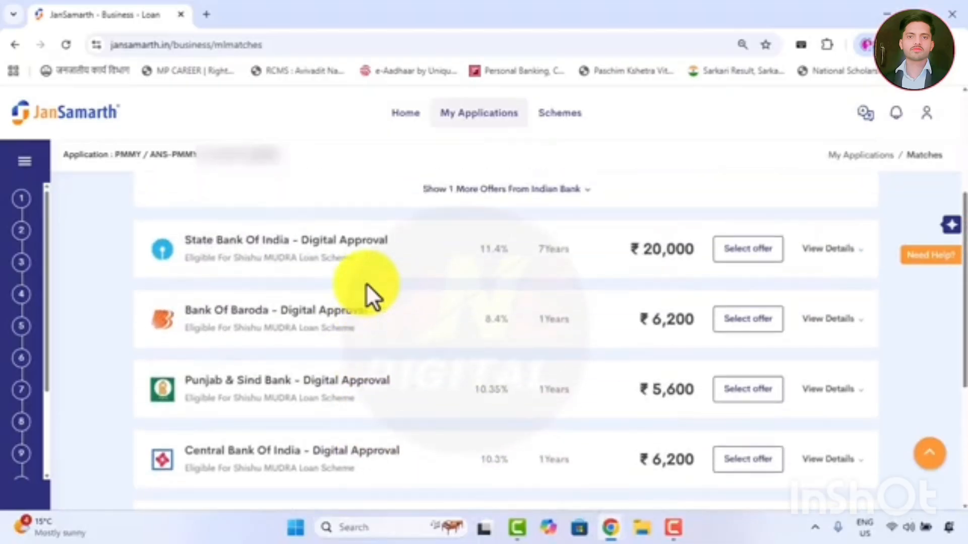
scroll(370, 290, "down", 2)
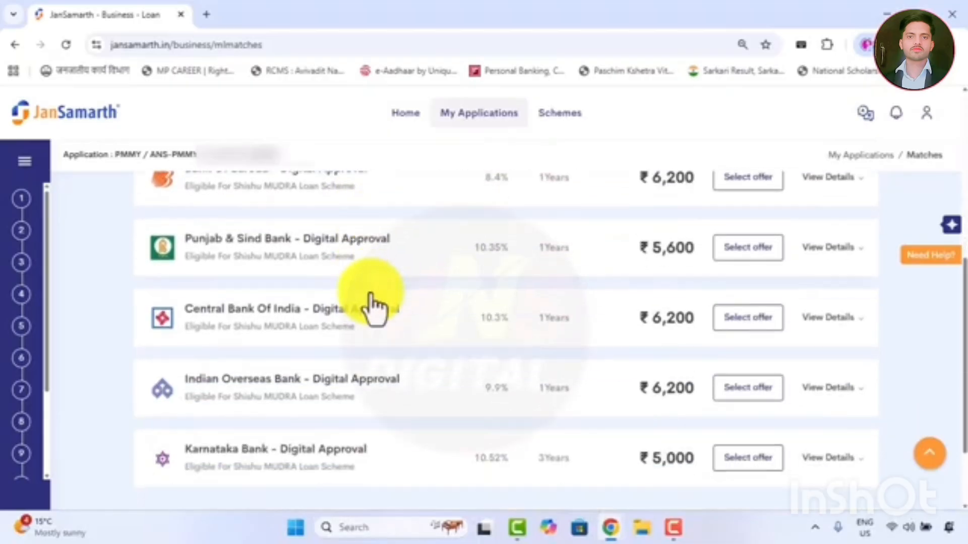
scroll(370, 292, "up", 3)
scroll(373, 308, "up", 1)
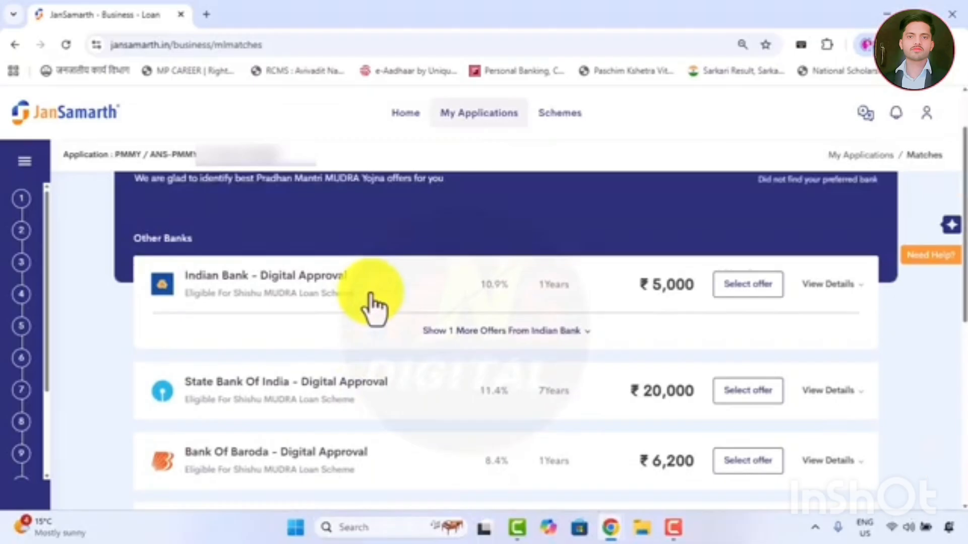
scroll(373, 307, "up", 1)
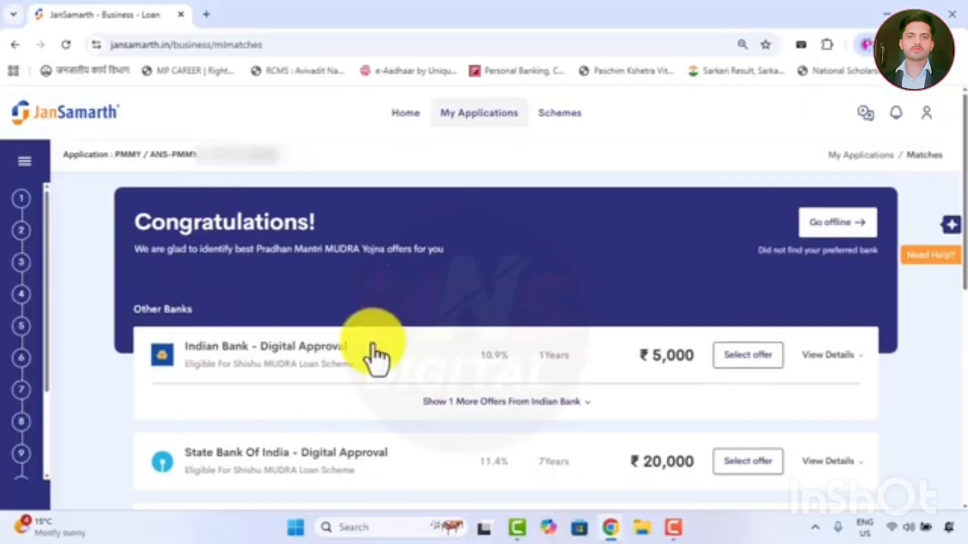
scroll(377, 359, "down", 1)
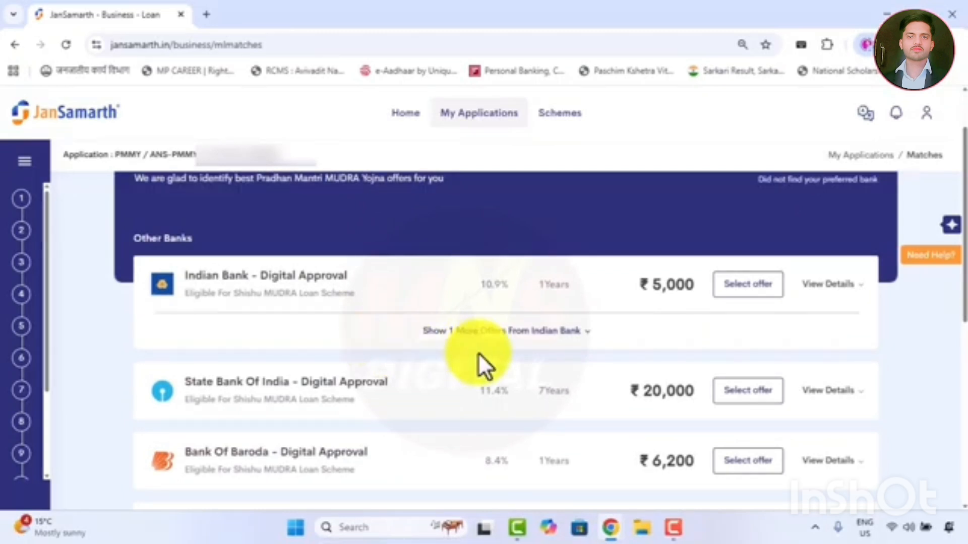
scroll(482, 356, "up", 1)
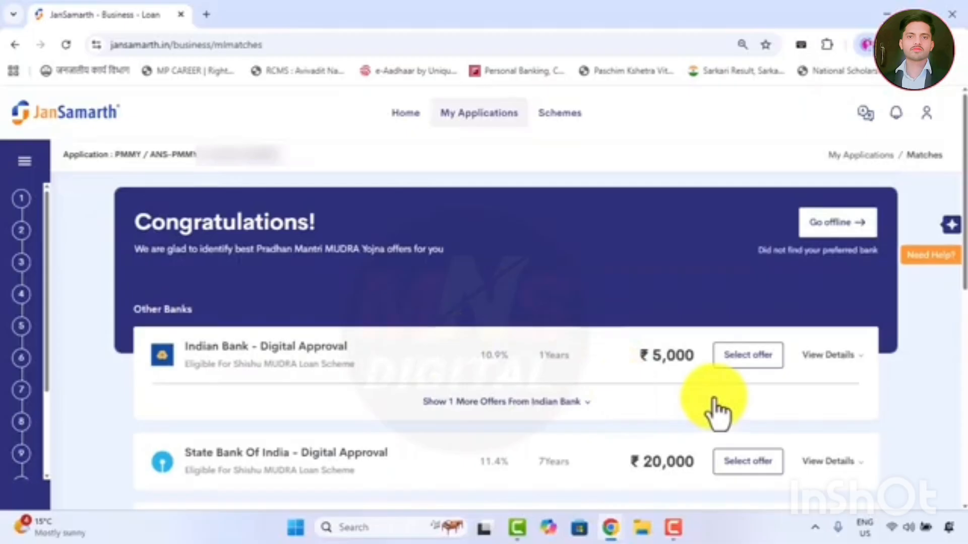
scroll(716, 411, "down", 3)
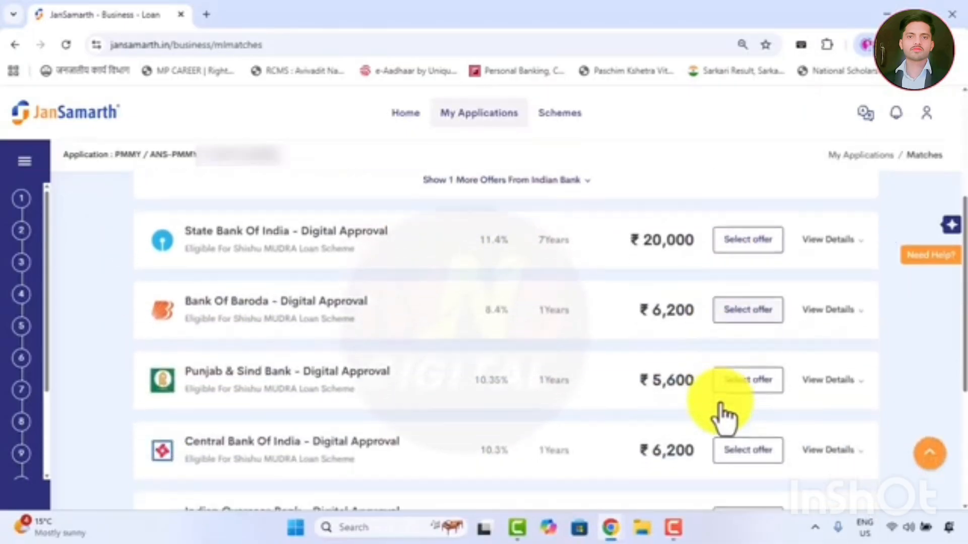
scroll(723, 417, "down", 1)
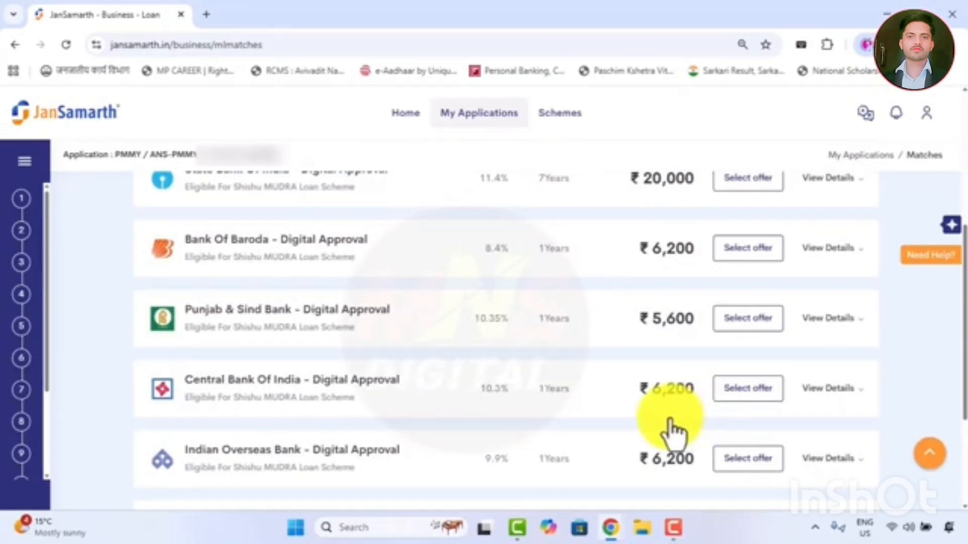
scroll(655, 428, "up", 4)
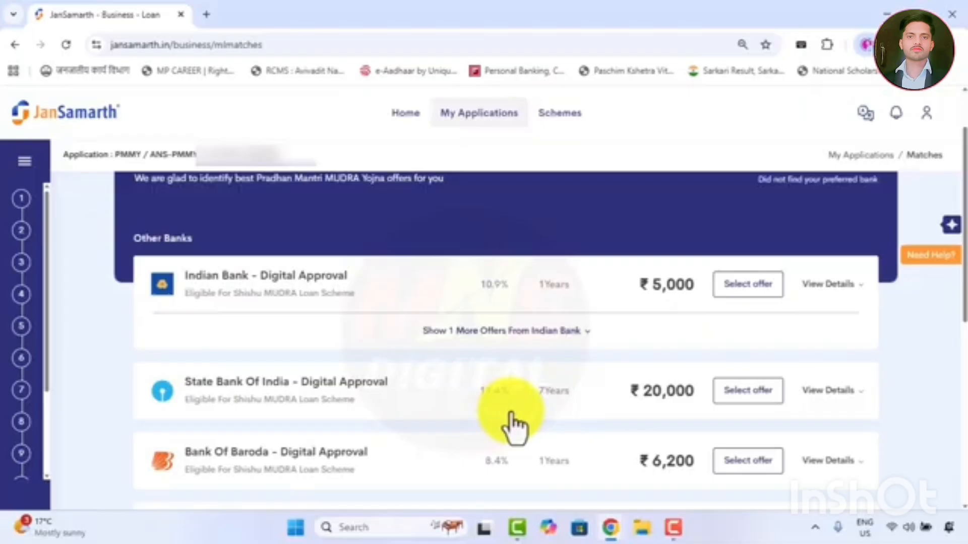
scroll(514, 426, "down", 1)
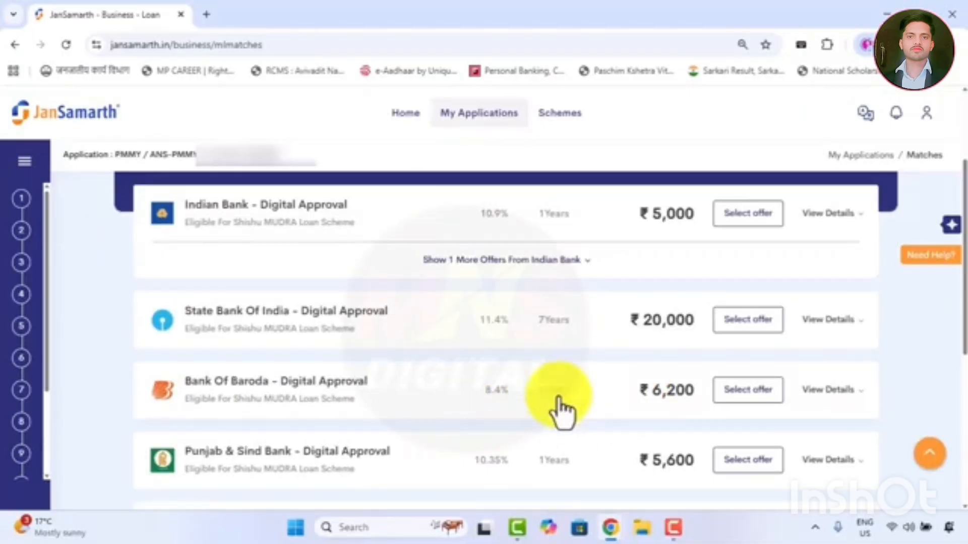
scroll(568, 404, "down", 4)
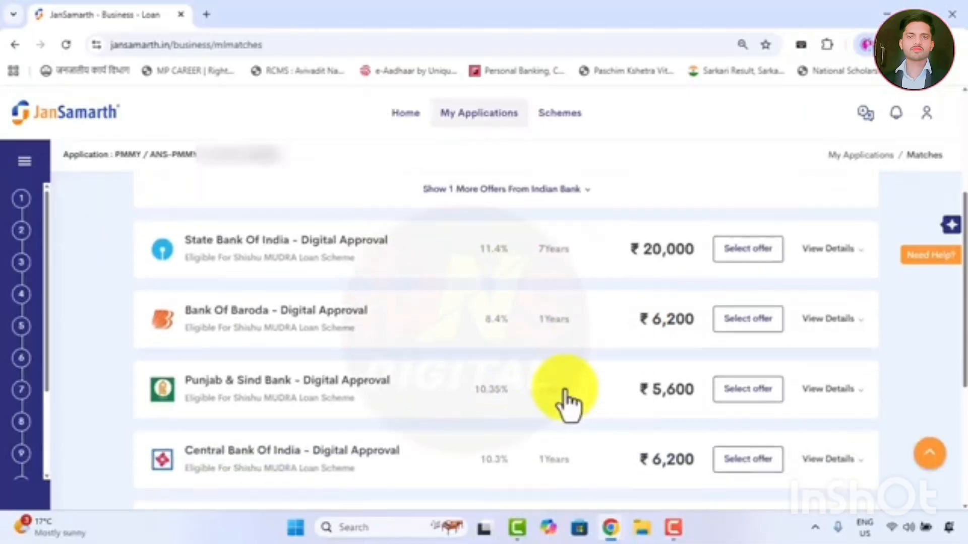
Select the State Bank Of India - Digital Approval offer.
scroll(565, 398, "up", 2)
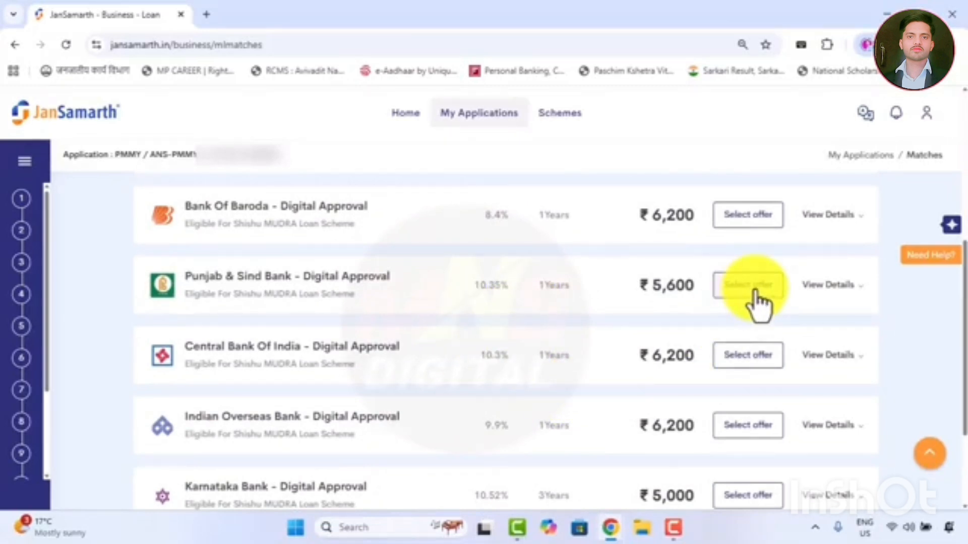
scroll(756, 302, "up", 3)
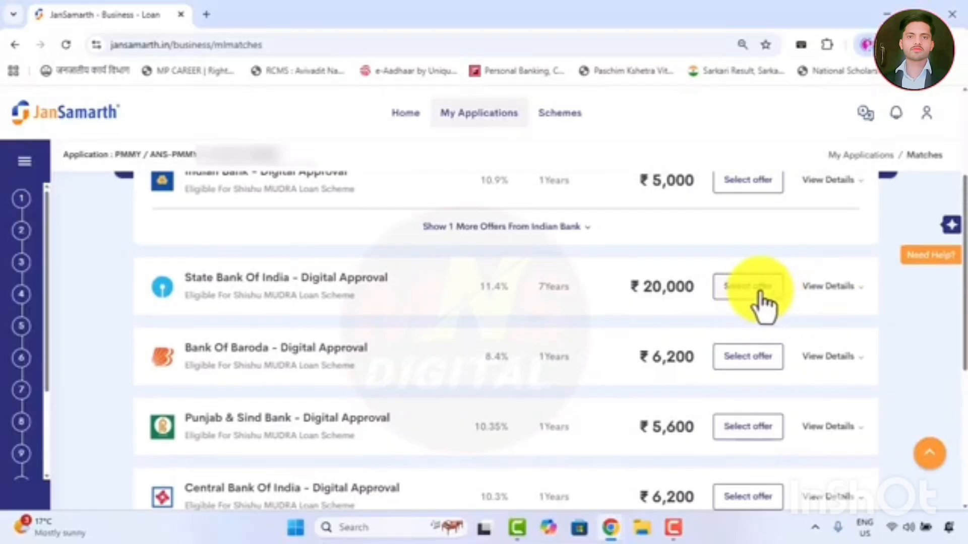
left_click(762, 298)
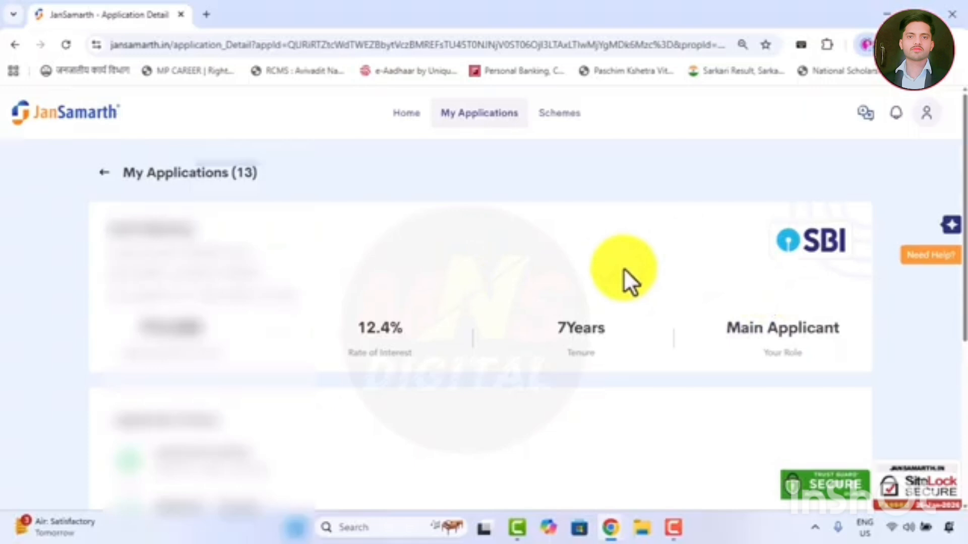
Review the SBI application's rate of interest, tenure, status stages and downloadable document.
scroll(605, 282, "down", 5)
scroll(545, 303, "up", 1)
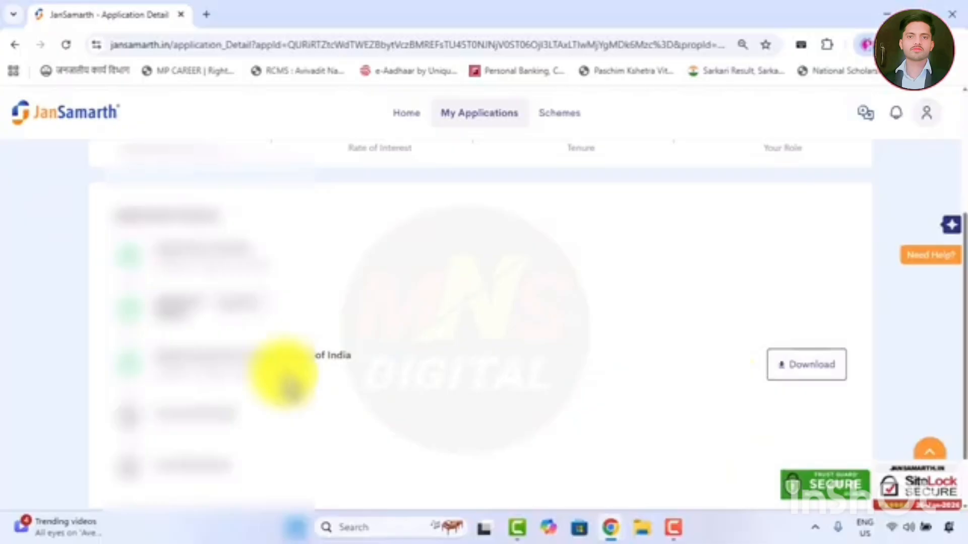
scroll(286, 378, "up", 3)
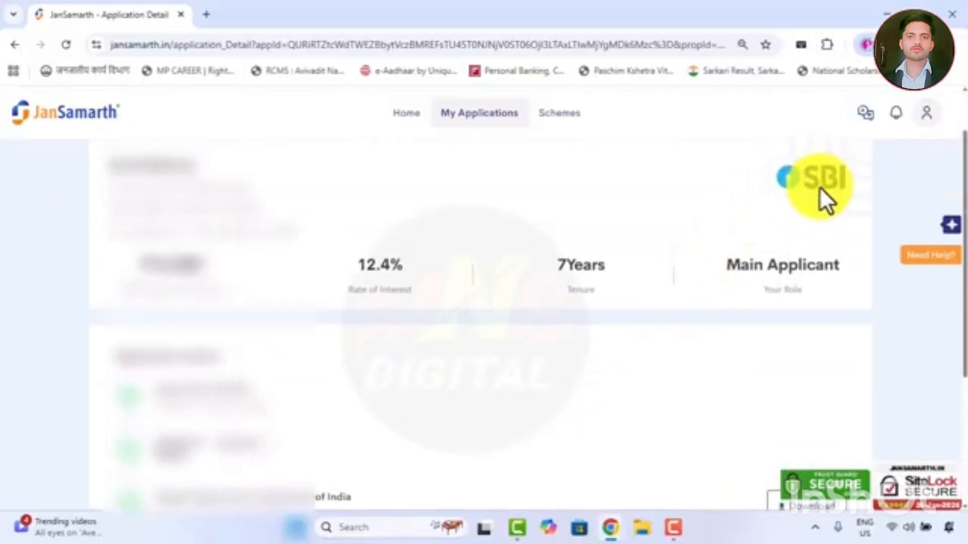
scroll(492, 386, "down", 3)
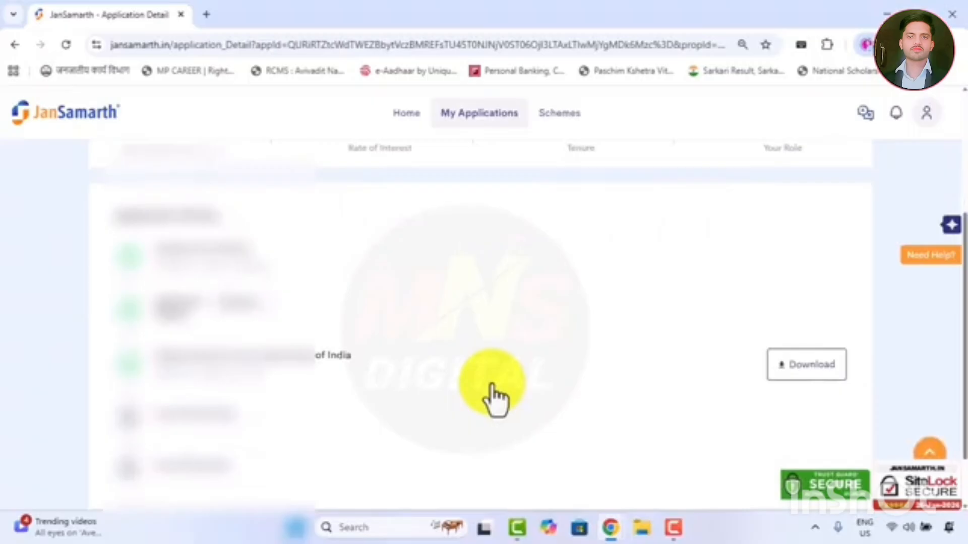